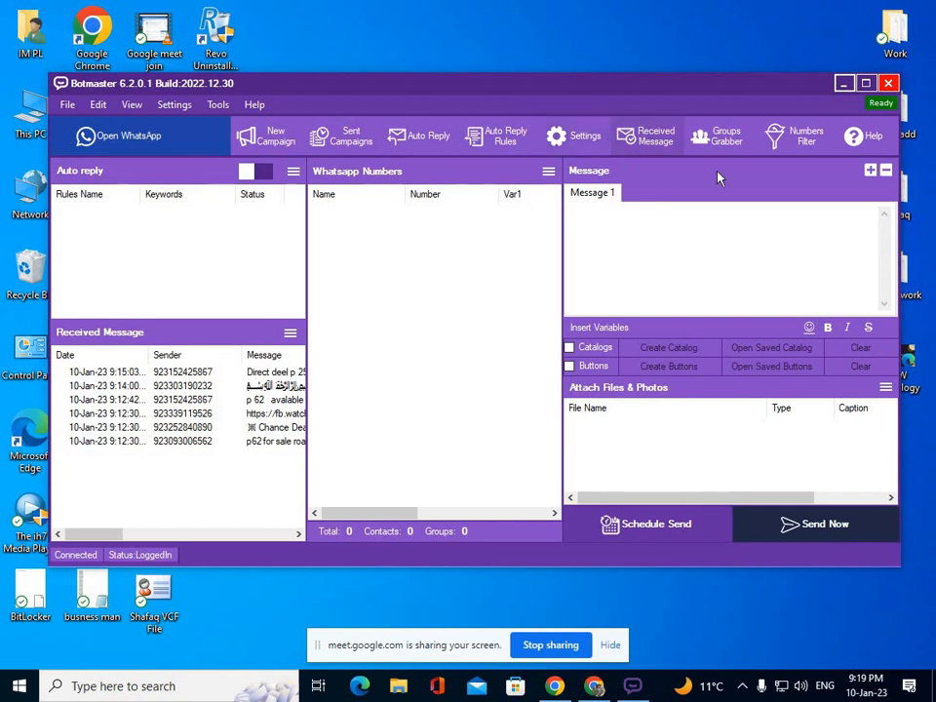
Open Botmaster's WhatsApp Numbers Filter window from the toolbar.
left_click(800, 144)
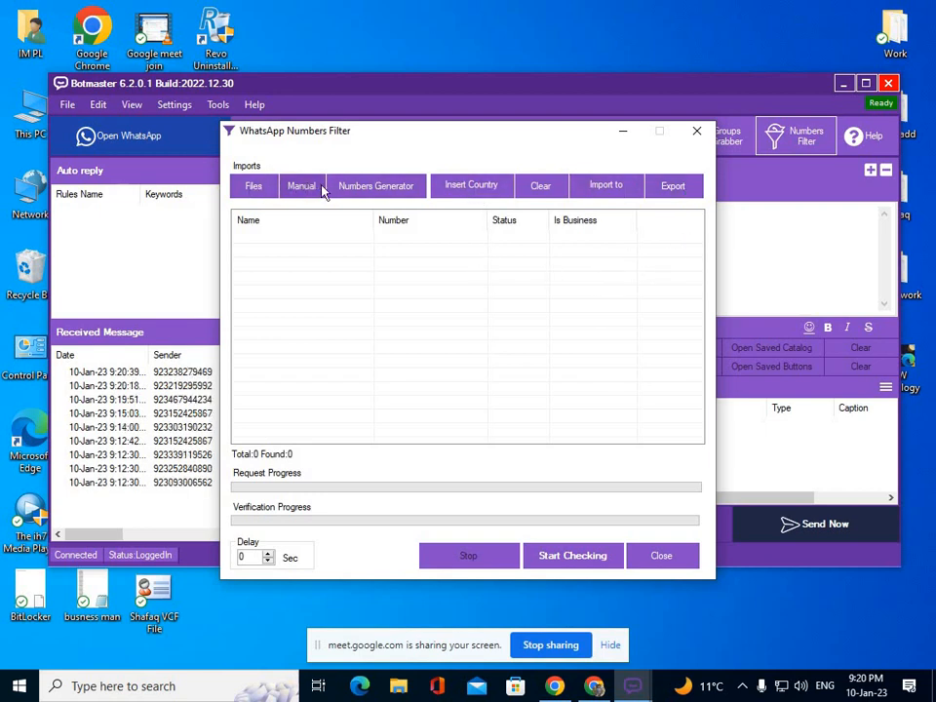
Load the Generated 1000 Numbers text file from Desktop > Marketing Software > NumGen.
left_click(255, 189)
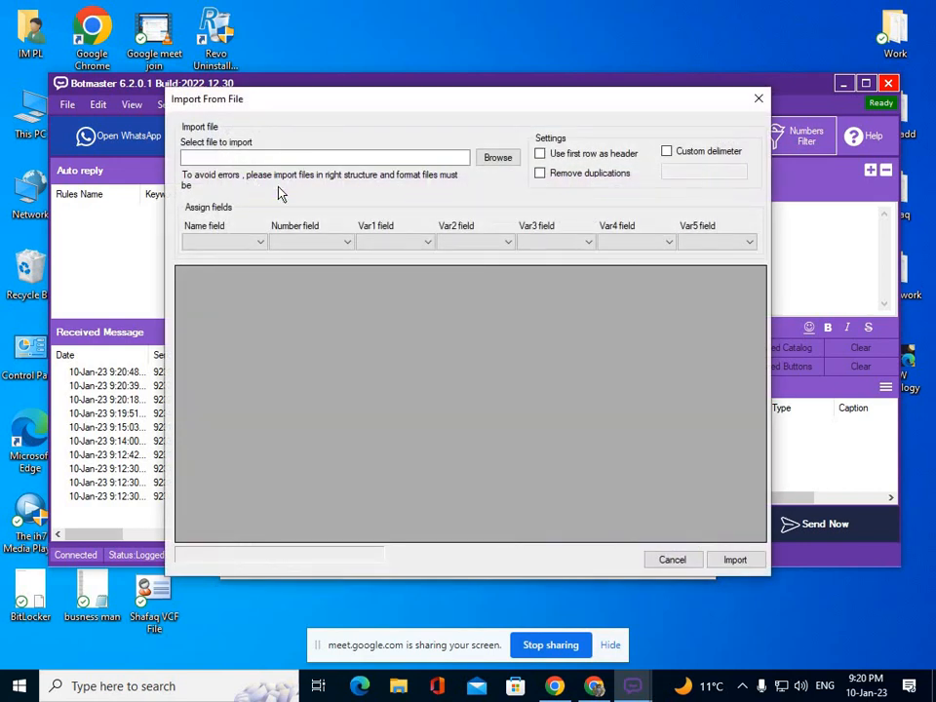
left_click(499, 158)
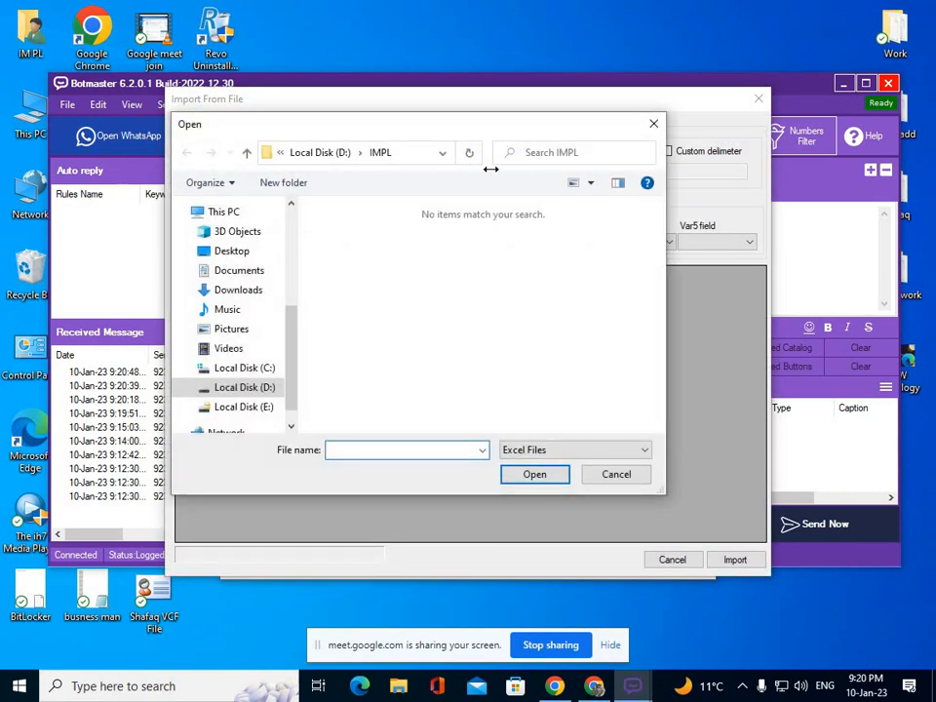
left_click(234, 251)
double_click(356, 204)
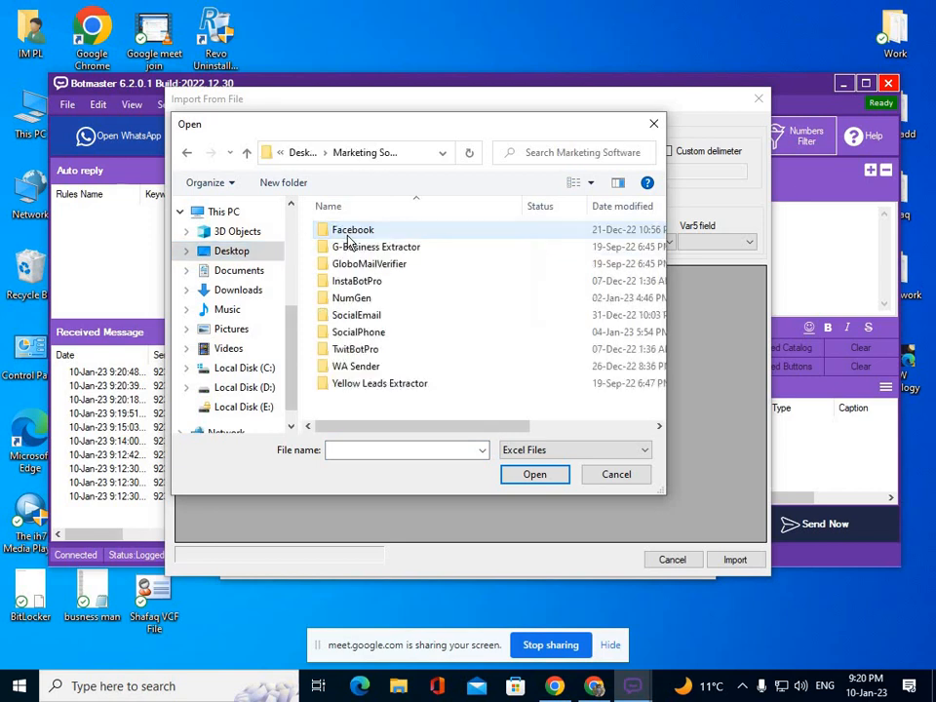
double_click(349, 298)
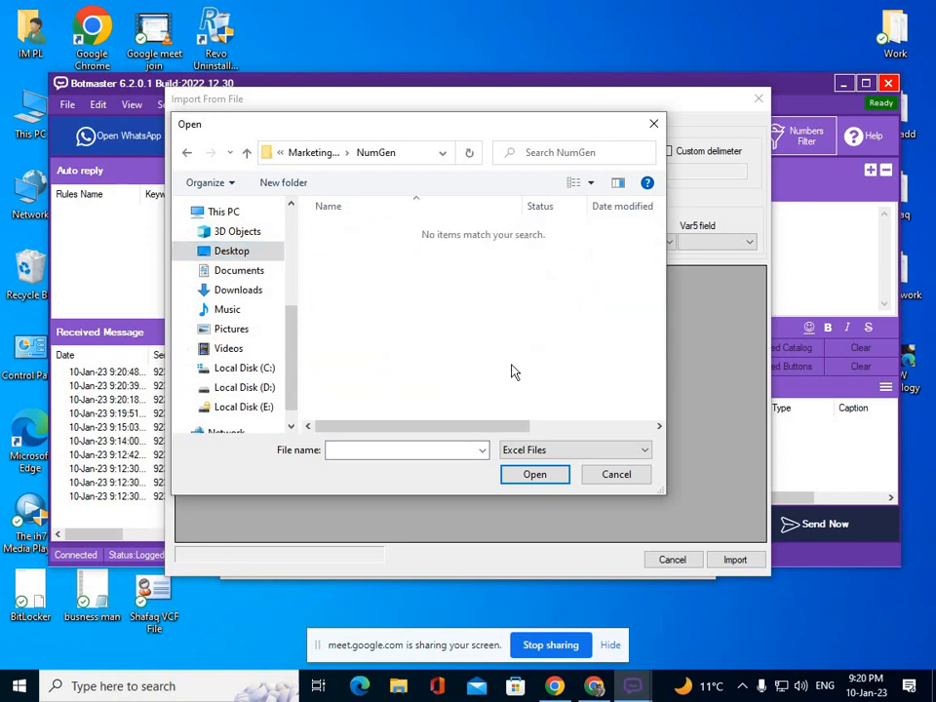
left_click(596, 450)
left_click(596, 490)
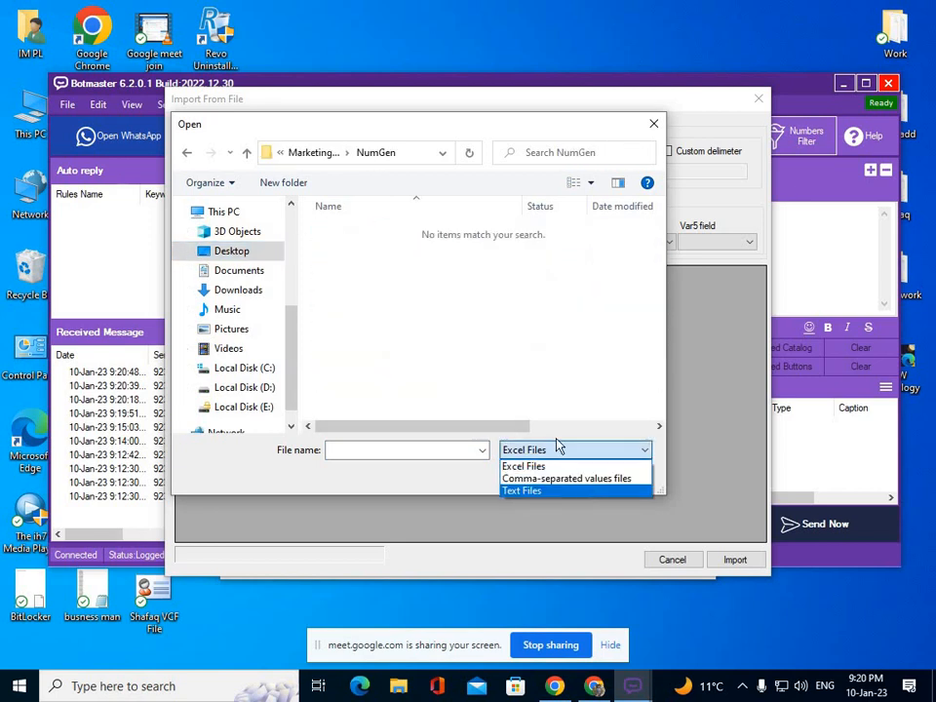
left_click(382, 230)
left_click(539, 476)
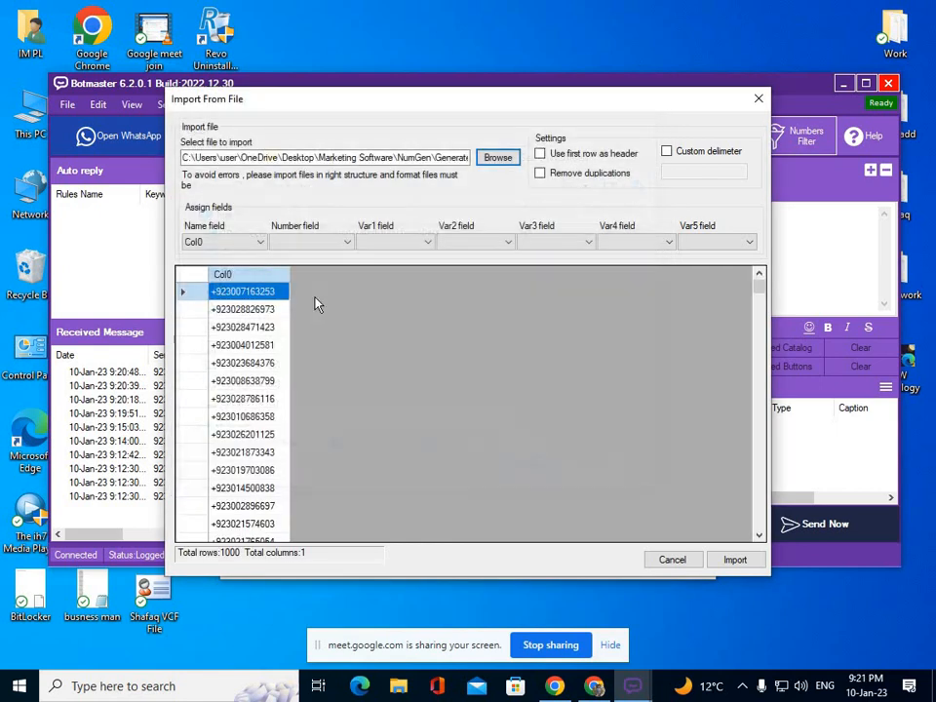
Map the number field to Col0 and import the 1000 numbers.
left_click(344, 243)
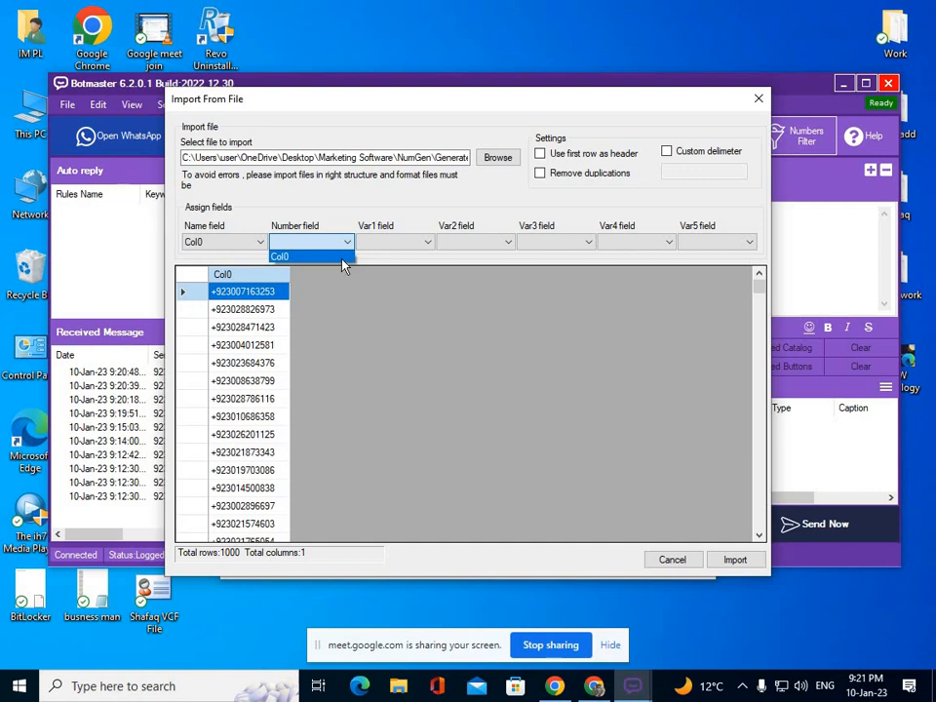
left_click(337, 256)
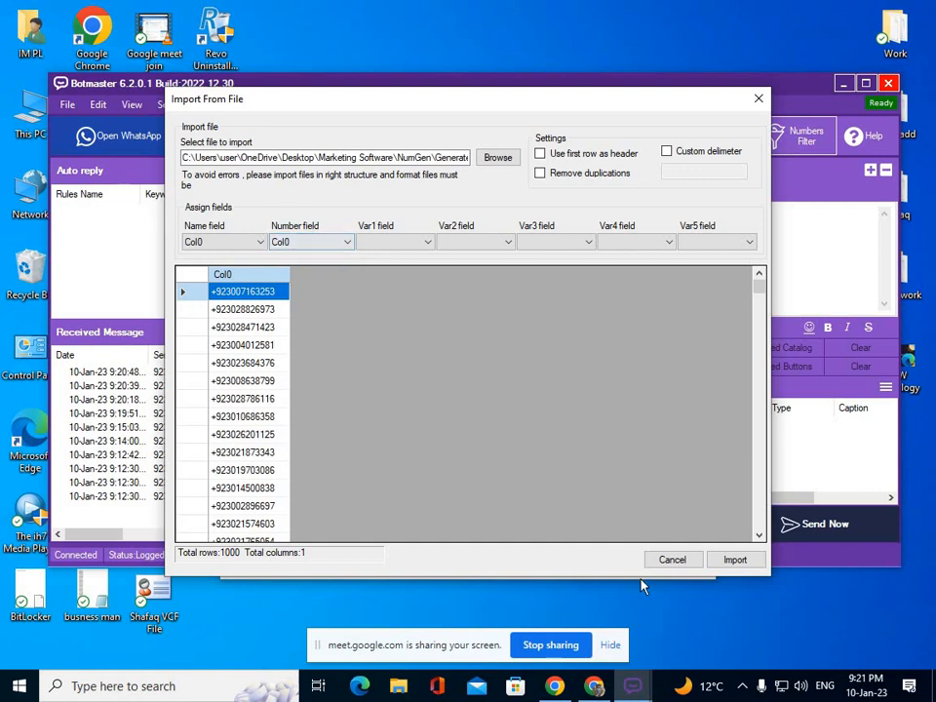
left_click(736, 560)
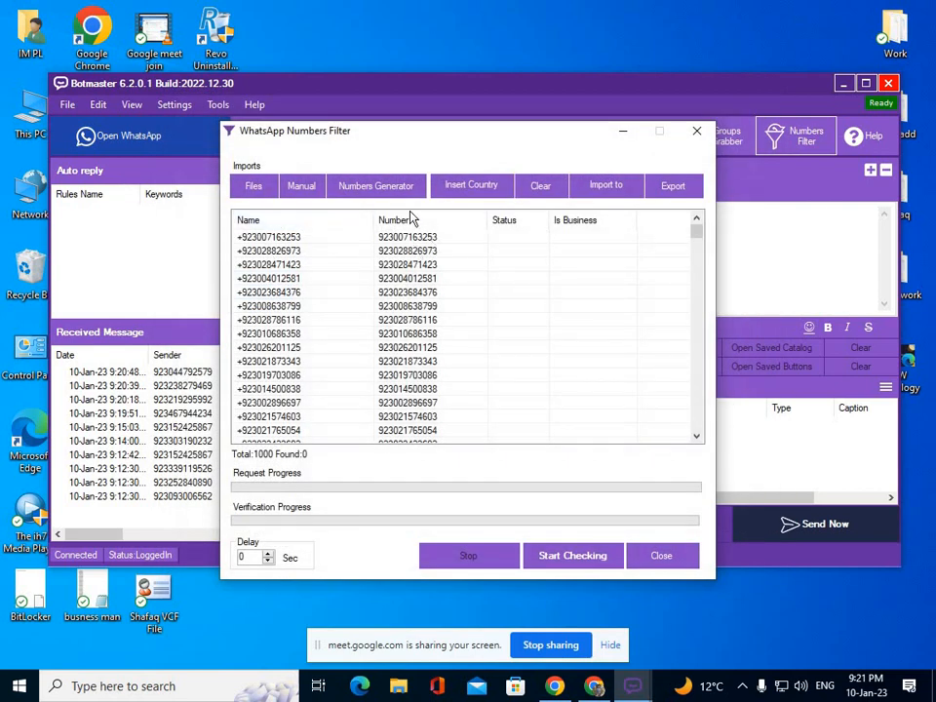
scroll(397, 308, "down", 1)
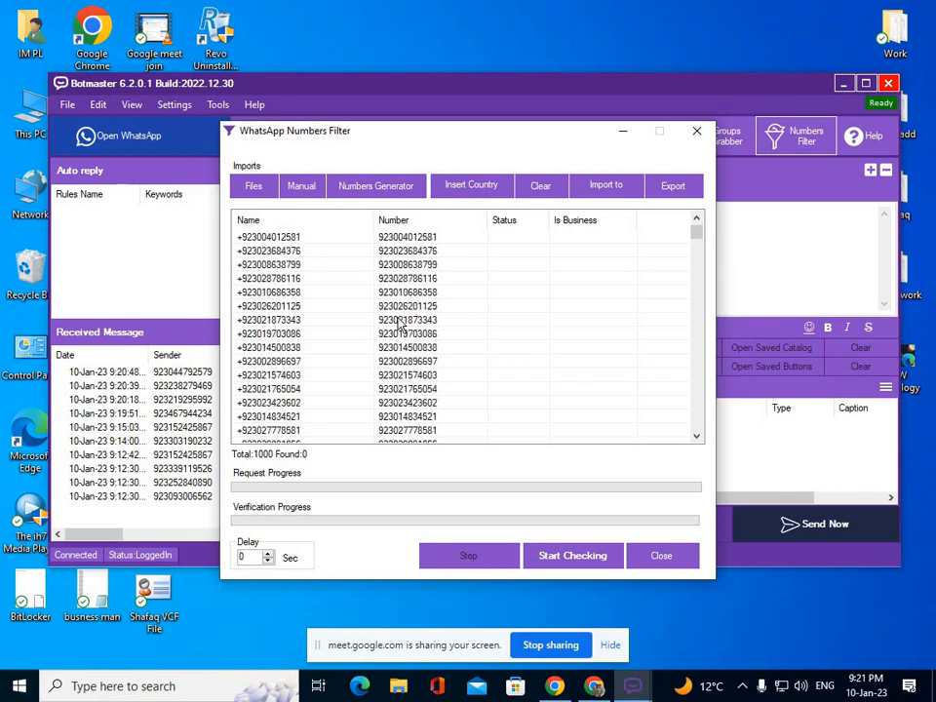
scroll(410, 292, "up", 1)
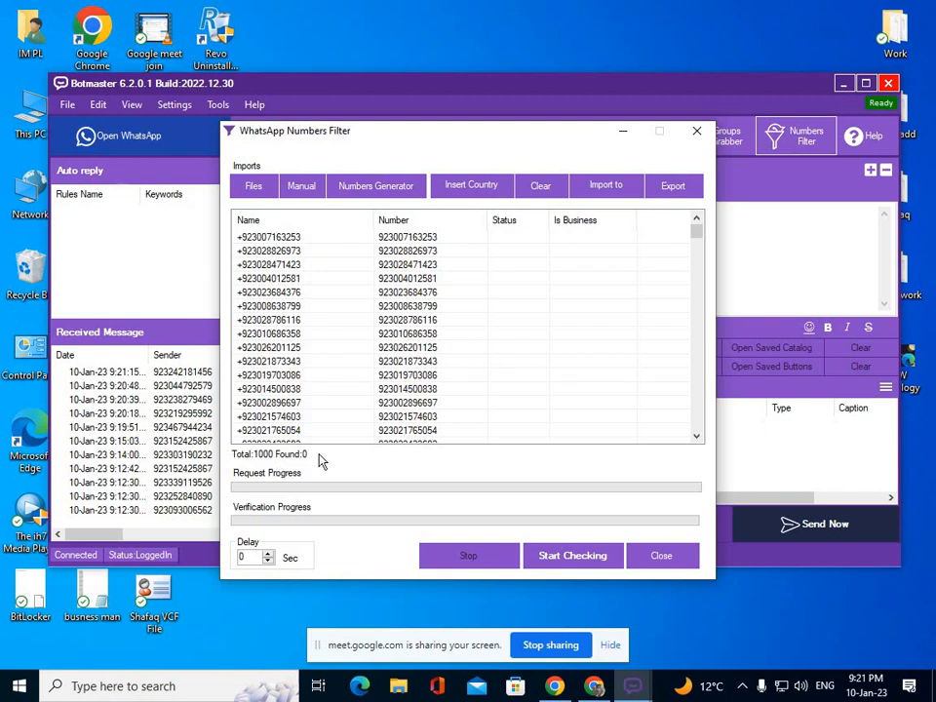
Run the WhatsApp check and stop it at 168 of 1000 numbers, 54 found.
left_click(592, 562)
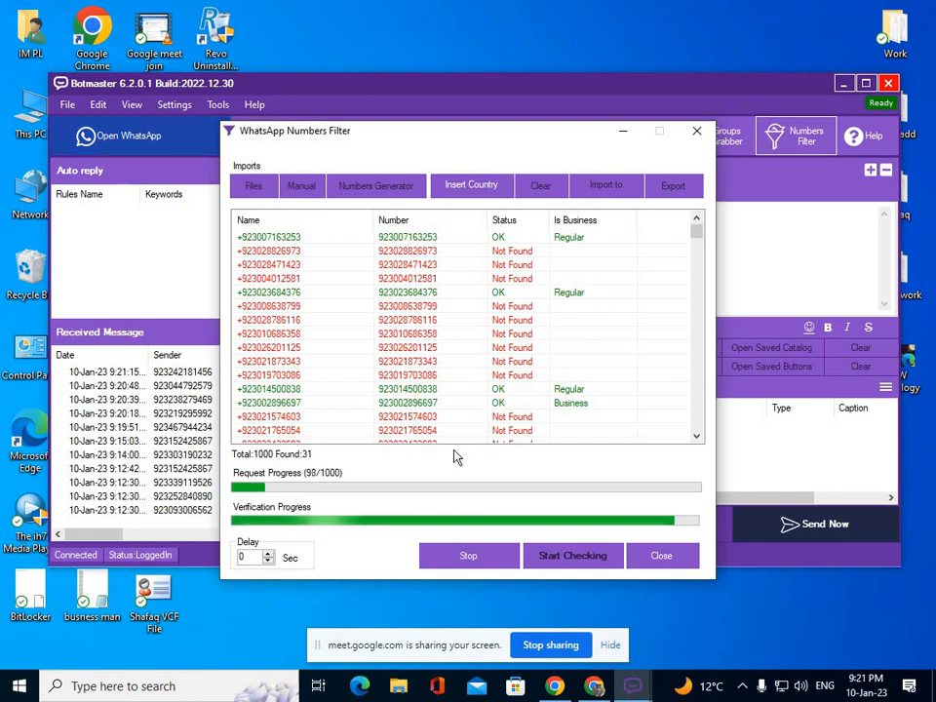
left_click(487, 557)
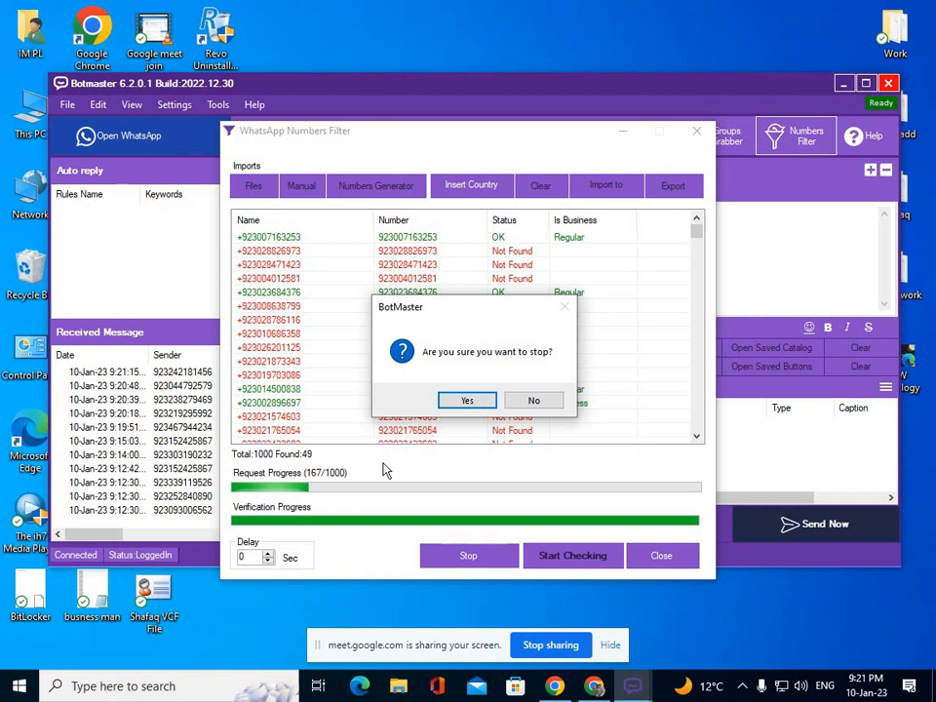
left_click(467, 399)
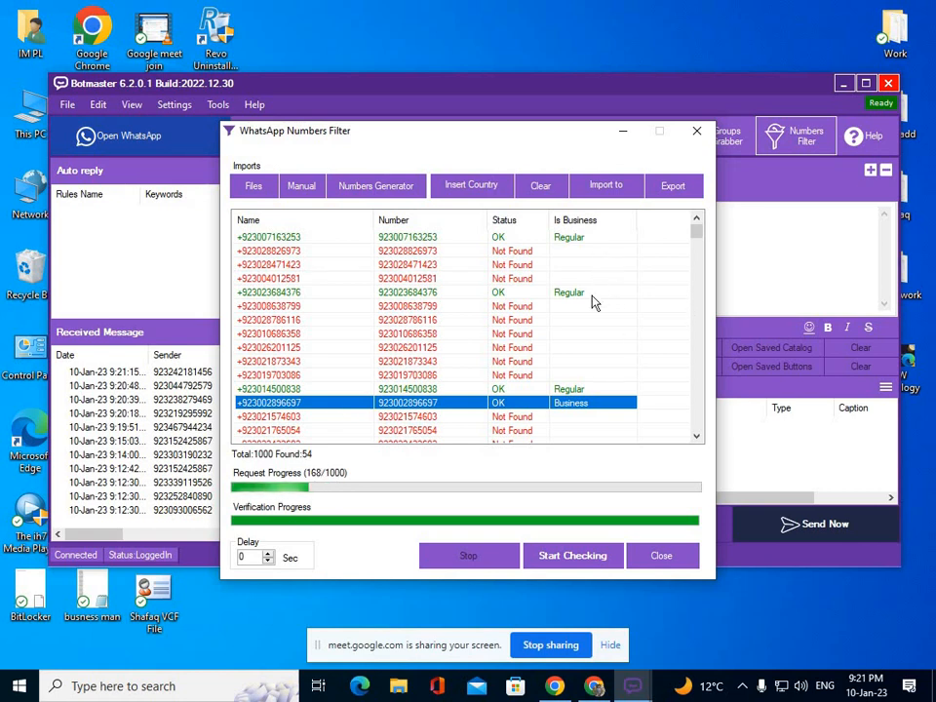
Export the checked results as WhatsApp_Numbers.txt in the NumGen folder.
scroll(593, 322, "down", 5)
scroll(593, 337, "up", 3)
left_click(591, 332)
scroll(591, 332, "up", 2)
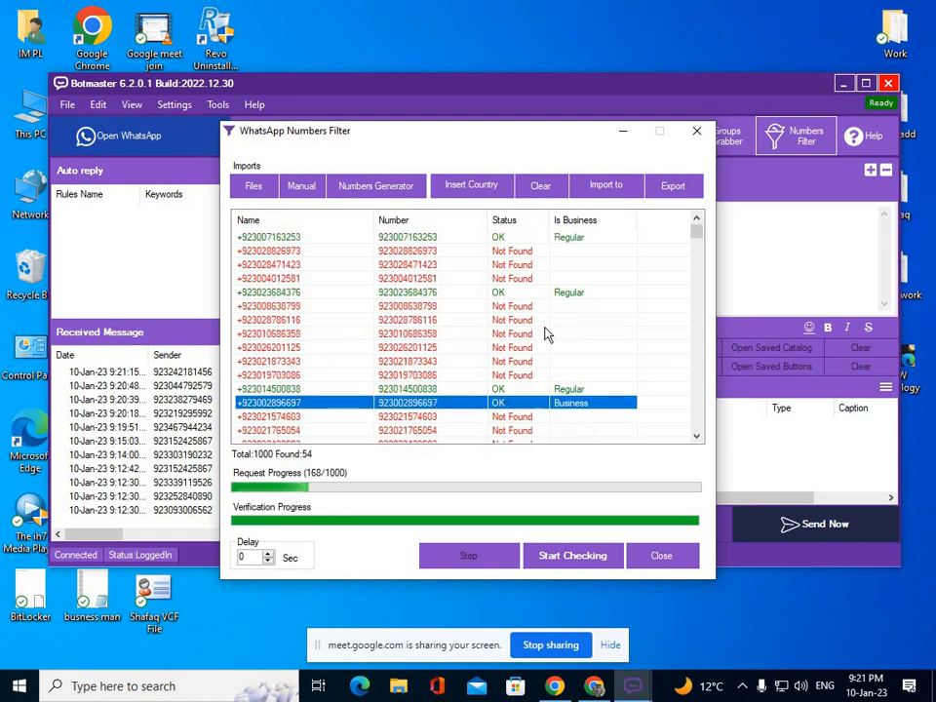
left_click(671, 190)
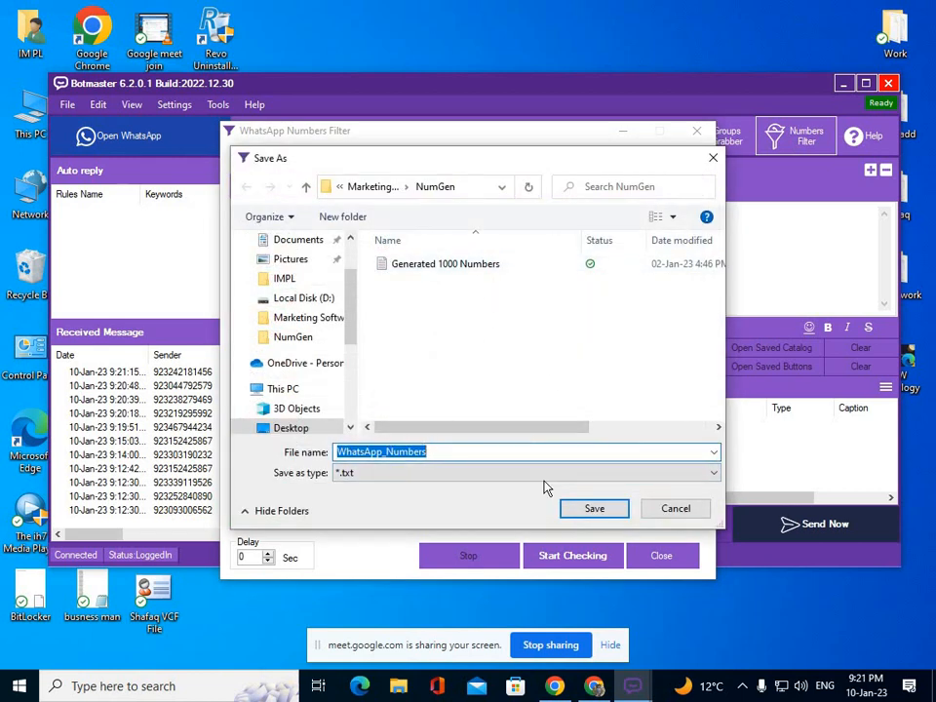
left_click(590, 508)
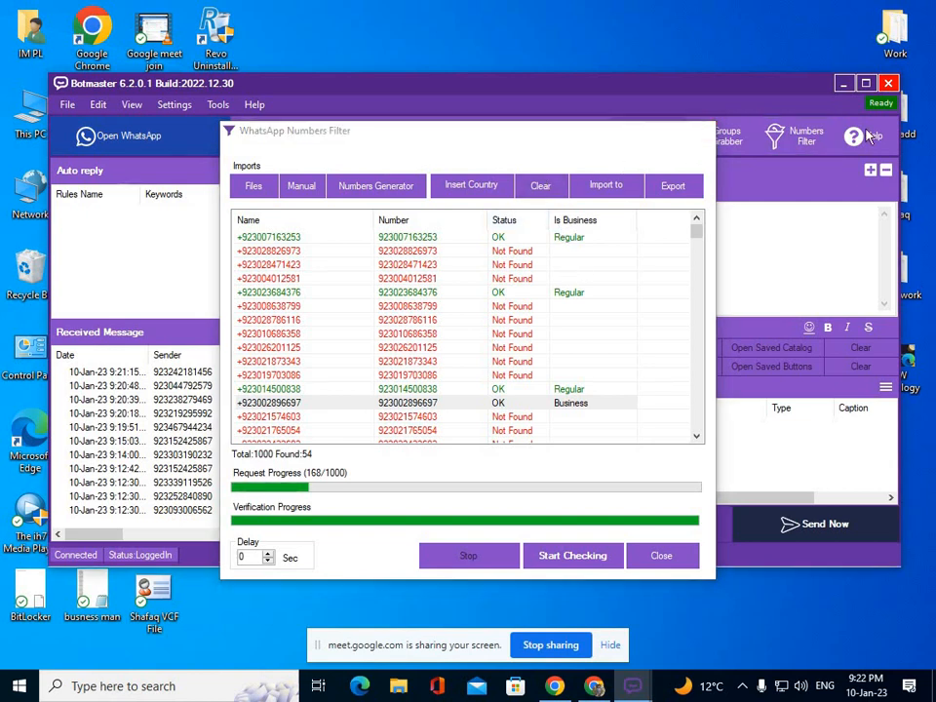
Open WhatsApp_Numbers from Marketing Software > NumGen in Notepad, review it, then close Notepad and the folder.
left_click(697, 130)
left_click(843, 83)
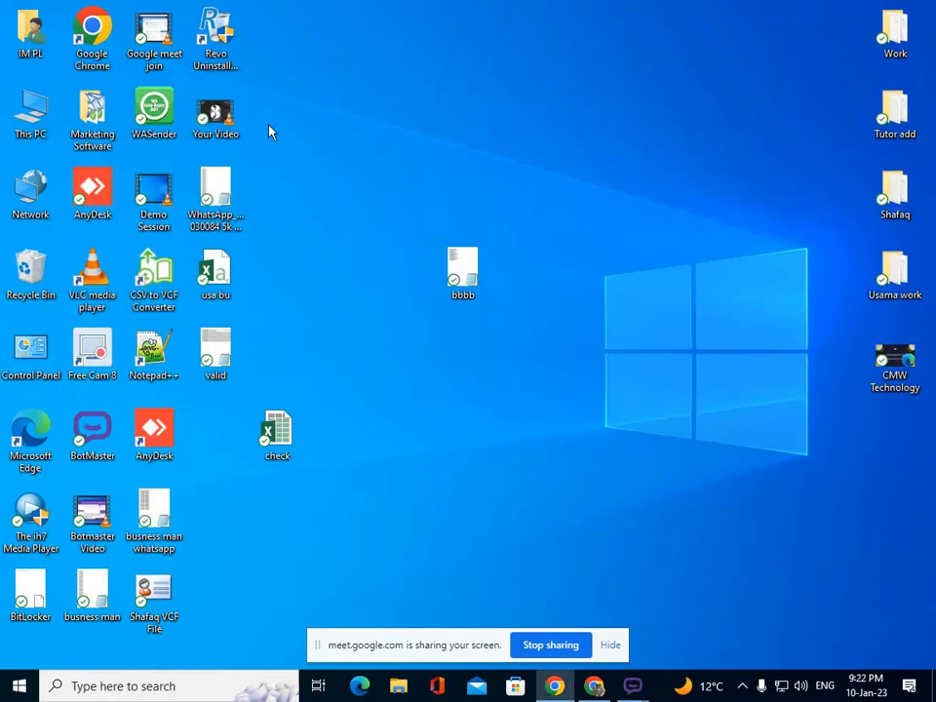
double_click(114, 134)
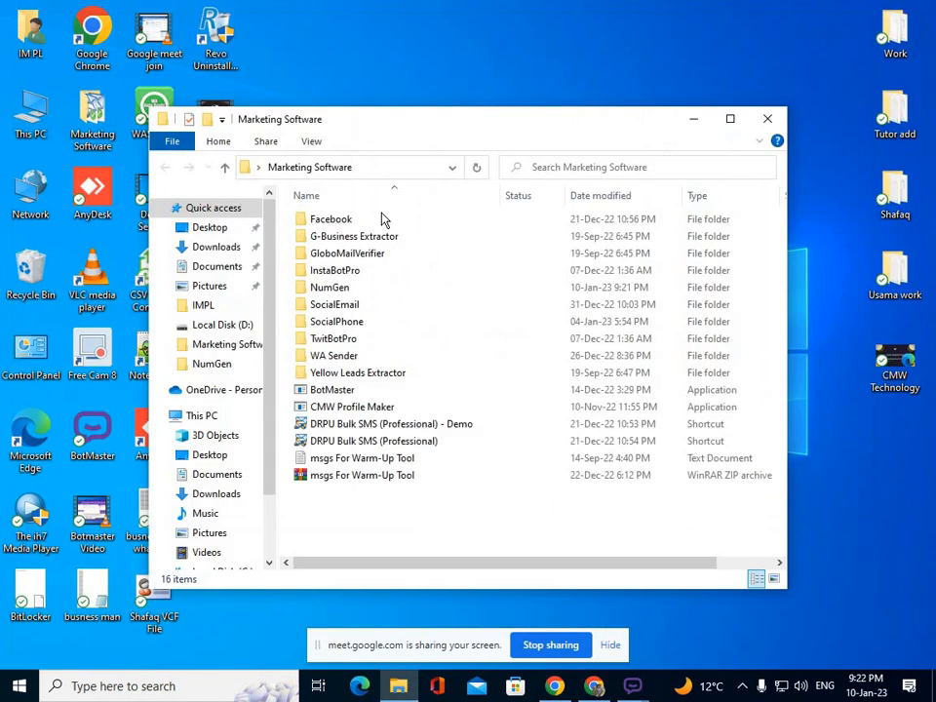
double_click(341, 287)
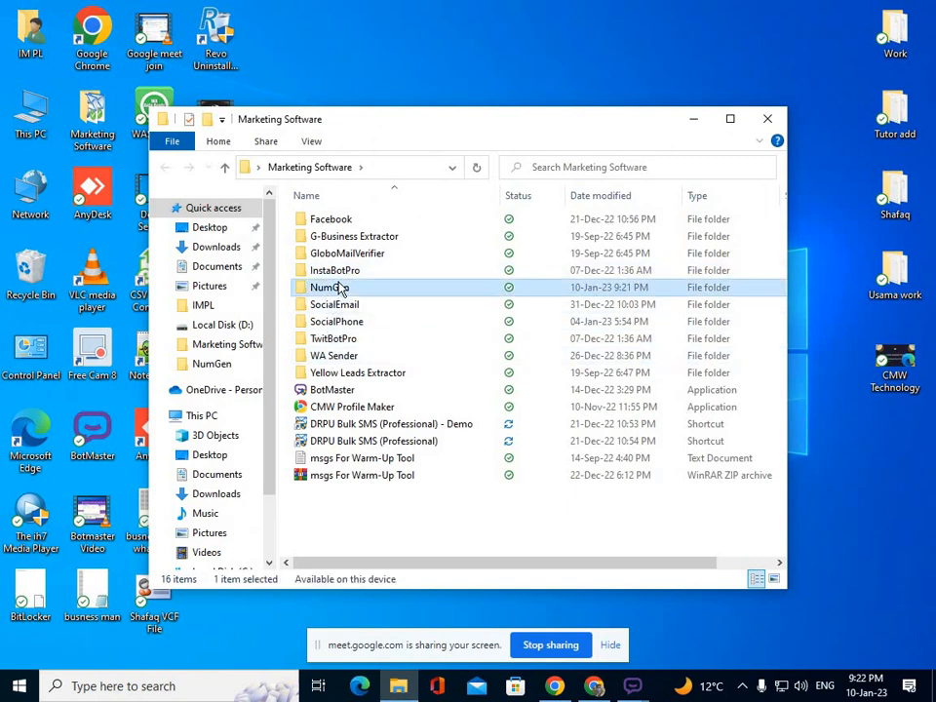
double_click(352, 259)
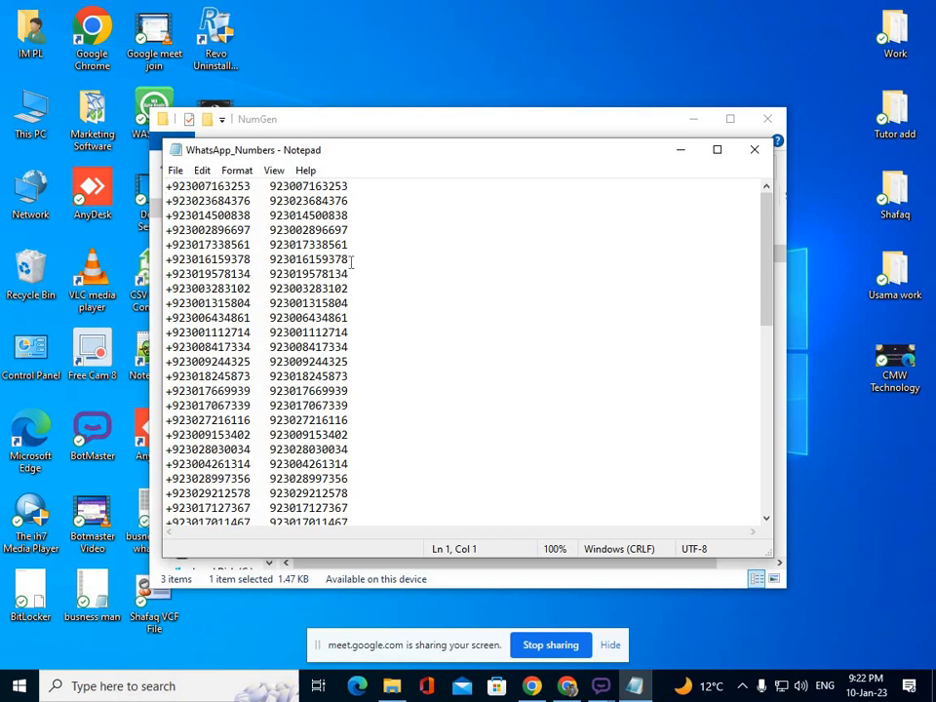
key("ctrl+a")
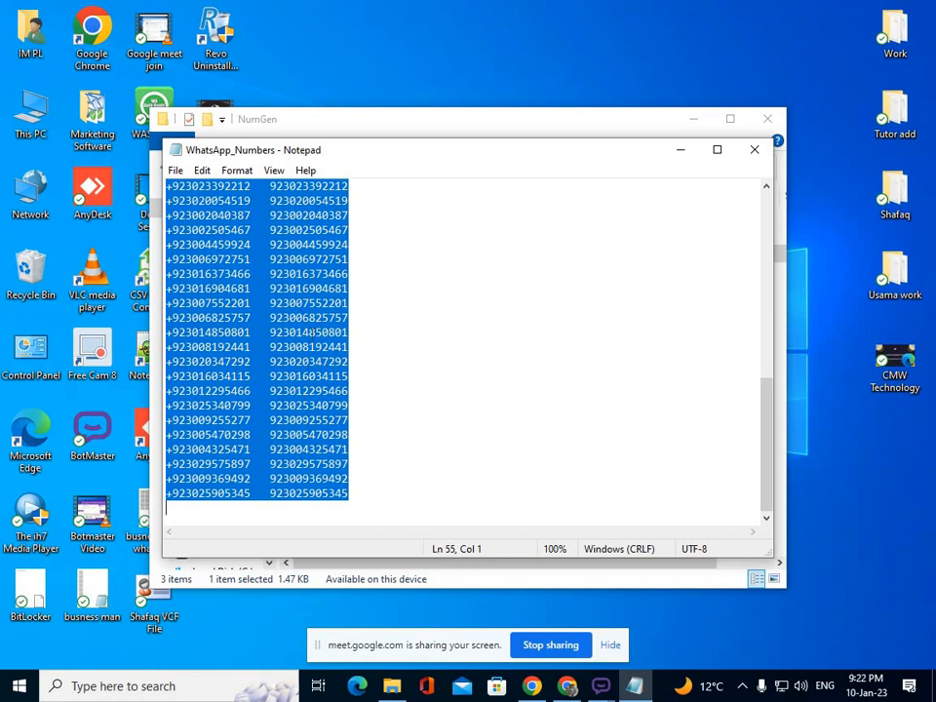
left_click(753, 152)
left_click(777, 124)
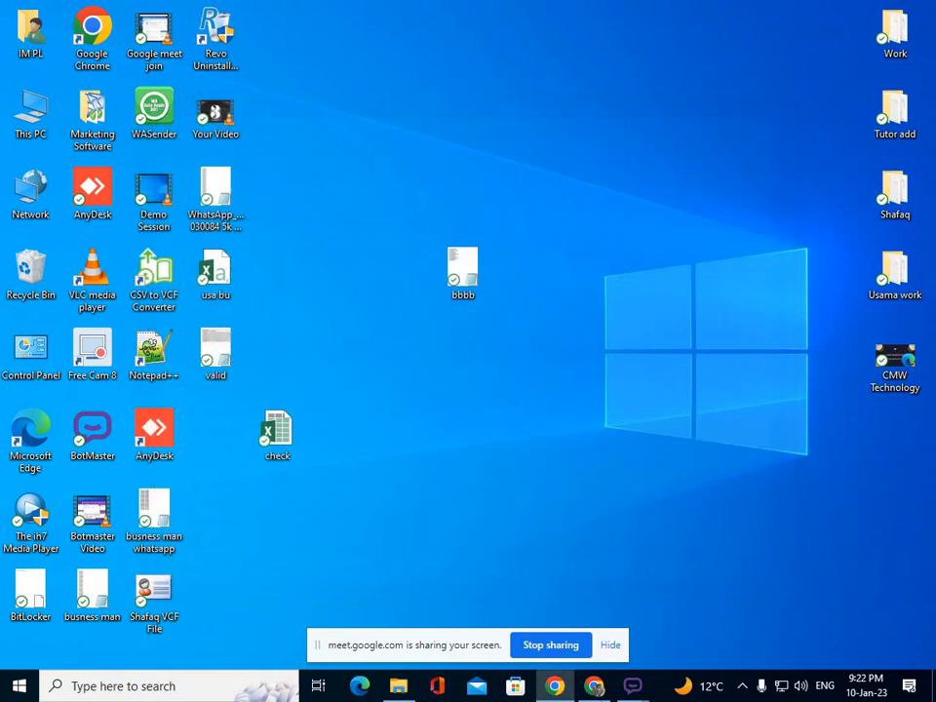
Close the numbers filter and restore the Botmaster window, moving it up and left.
mouse_move(633, 685)
left_click(666, 597)
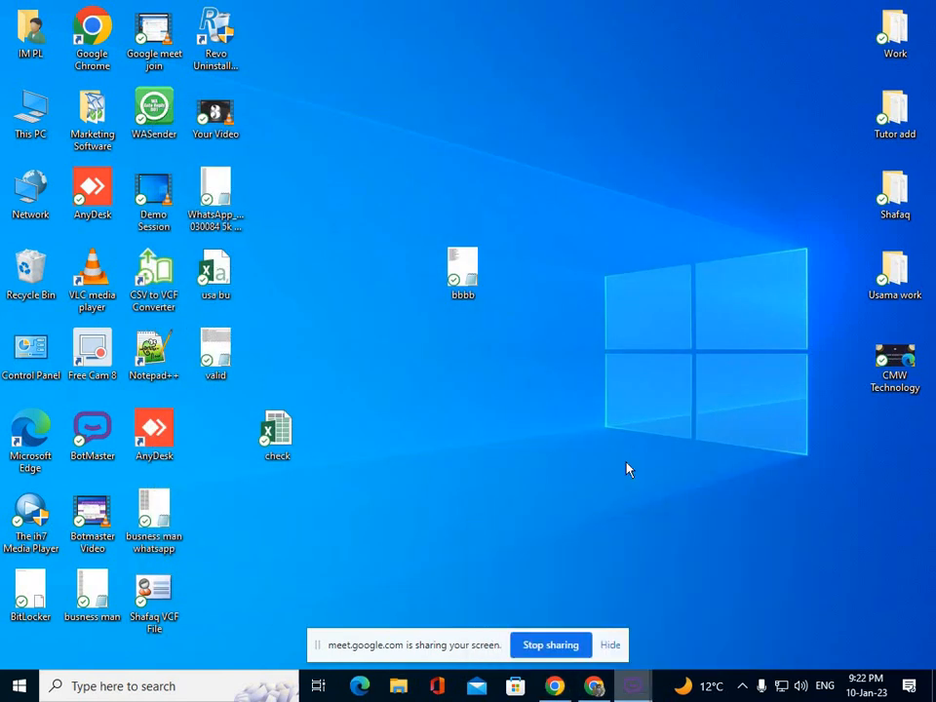
left_click(692, 138)
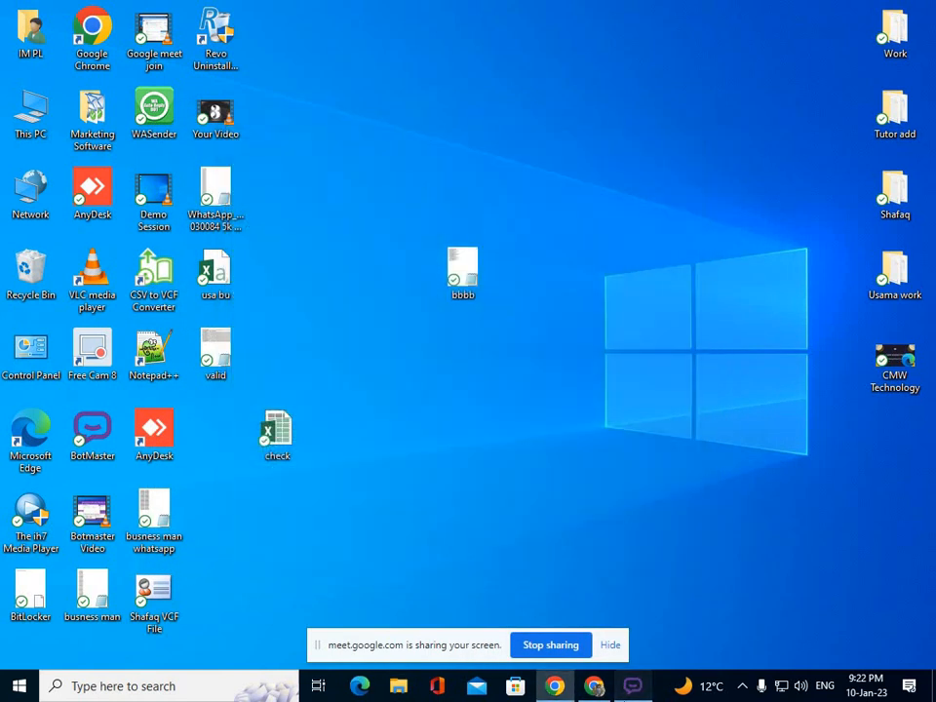
left_click(629, 686)
left_click_drag(685, 346, 344, 86)
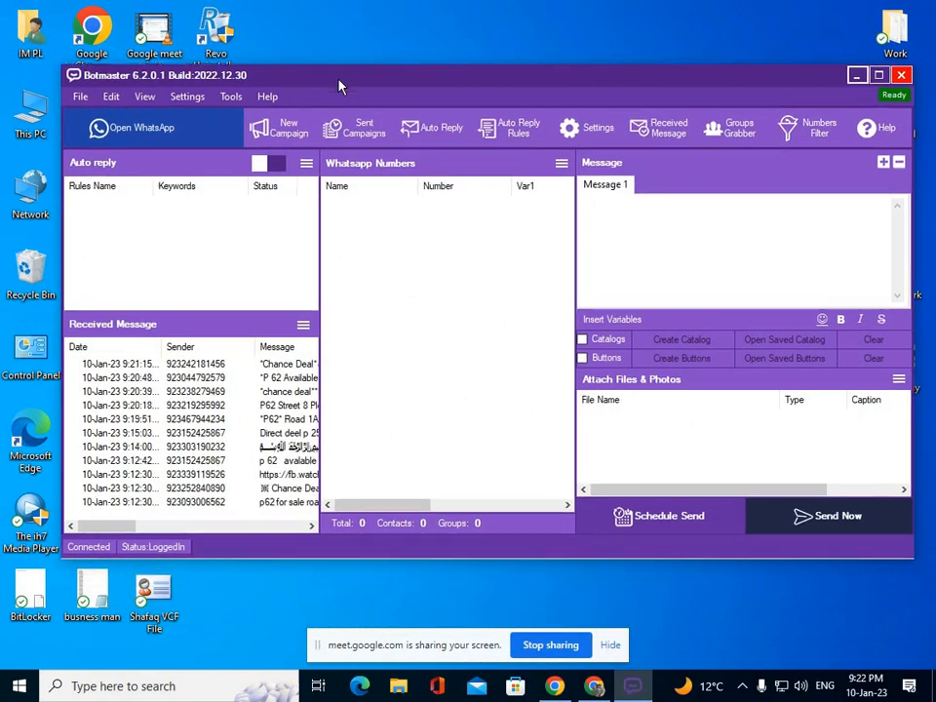
left_click(823, 139)
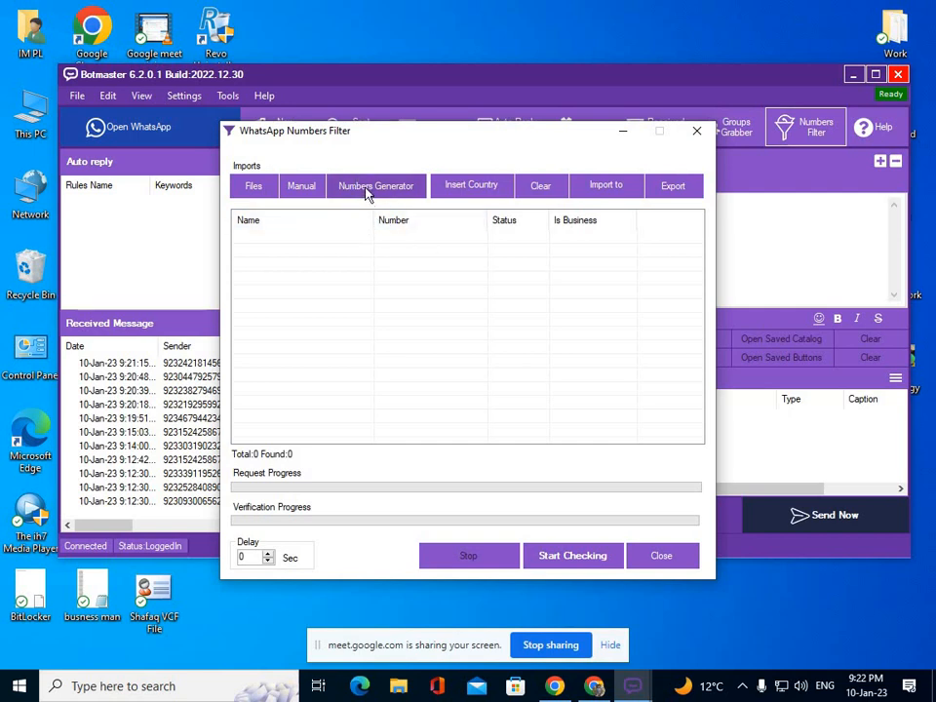
left_click(367, 194)
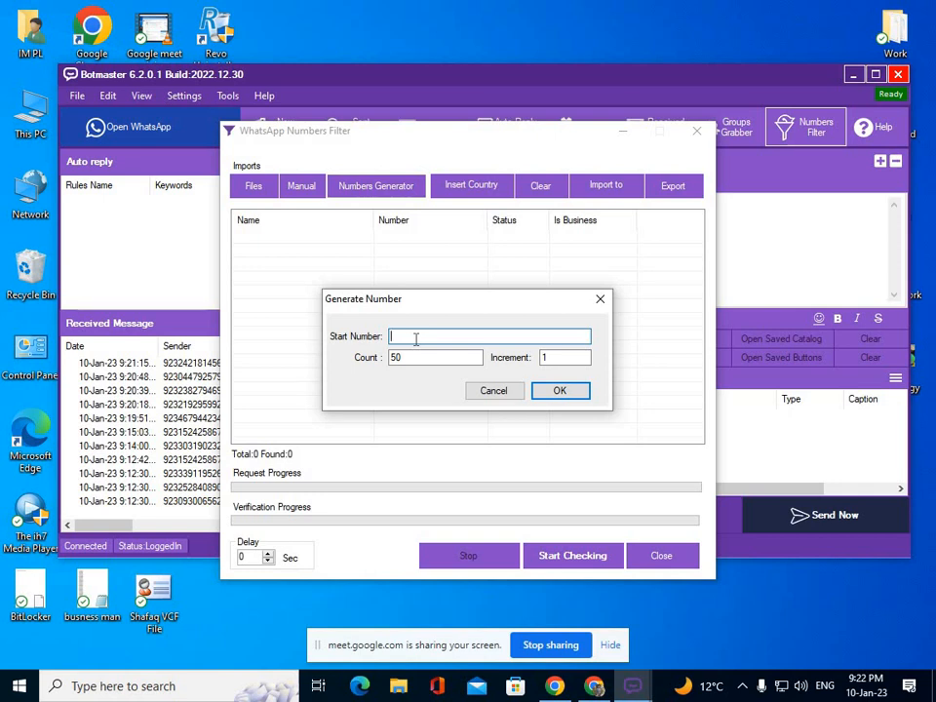
left_click_drag(412, 357, 395, 357)
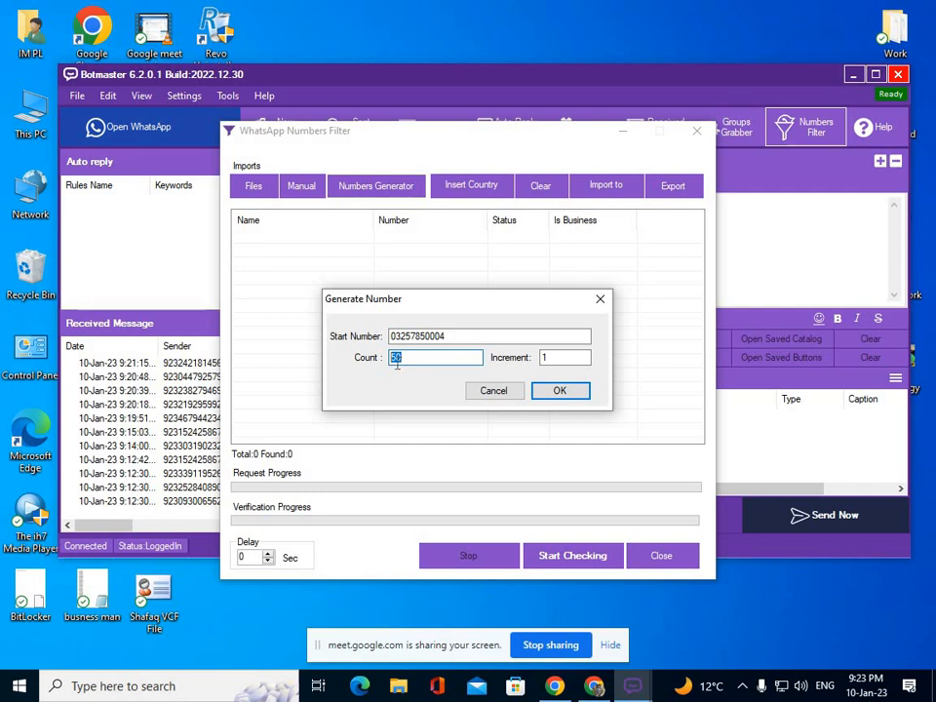
type("100")
left_click(550, 359)
type("5")
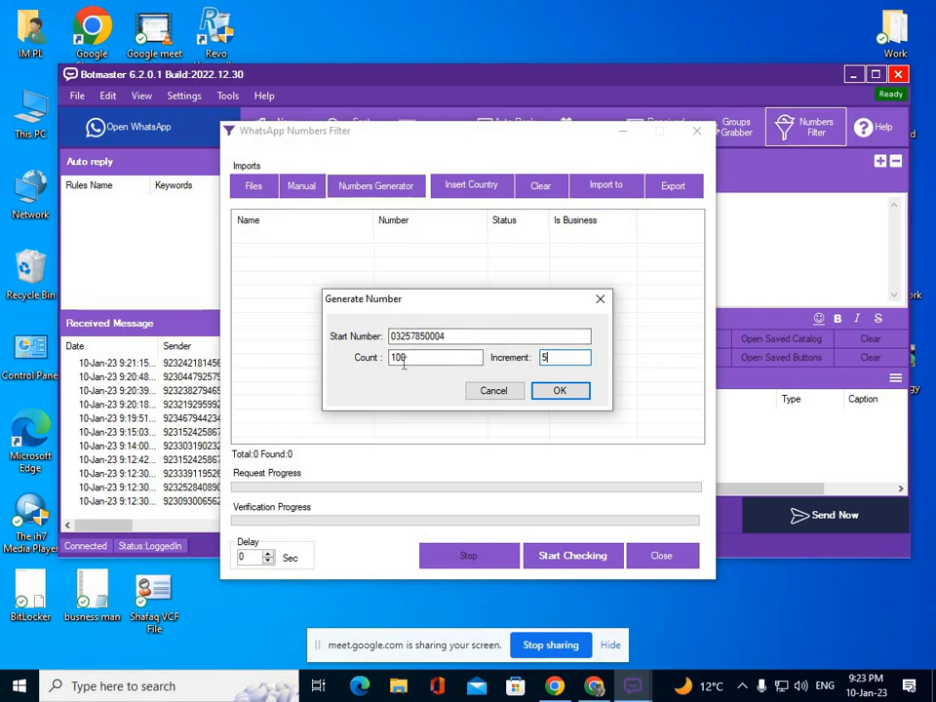
left_click(392, 337)
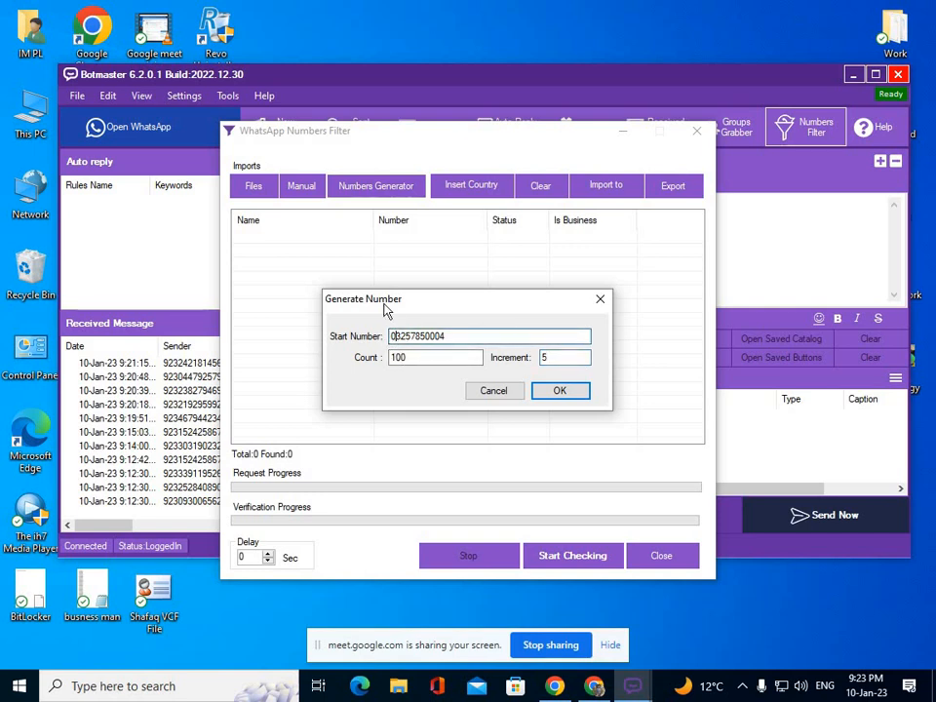
key("BackSpace")
type("92")
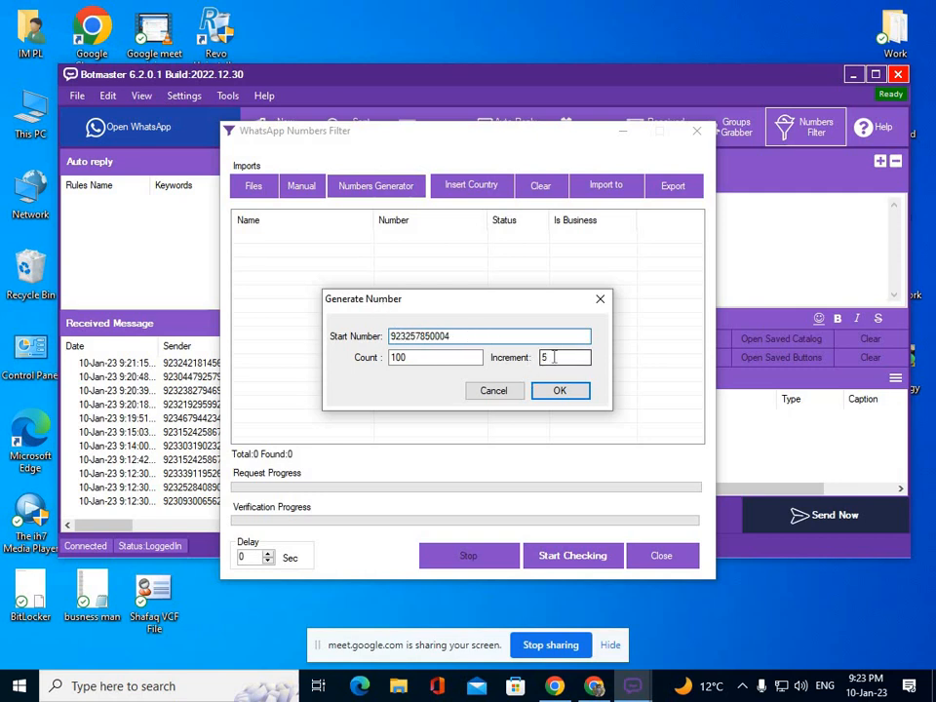
left_click(559, 392)
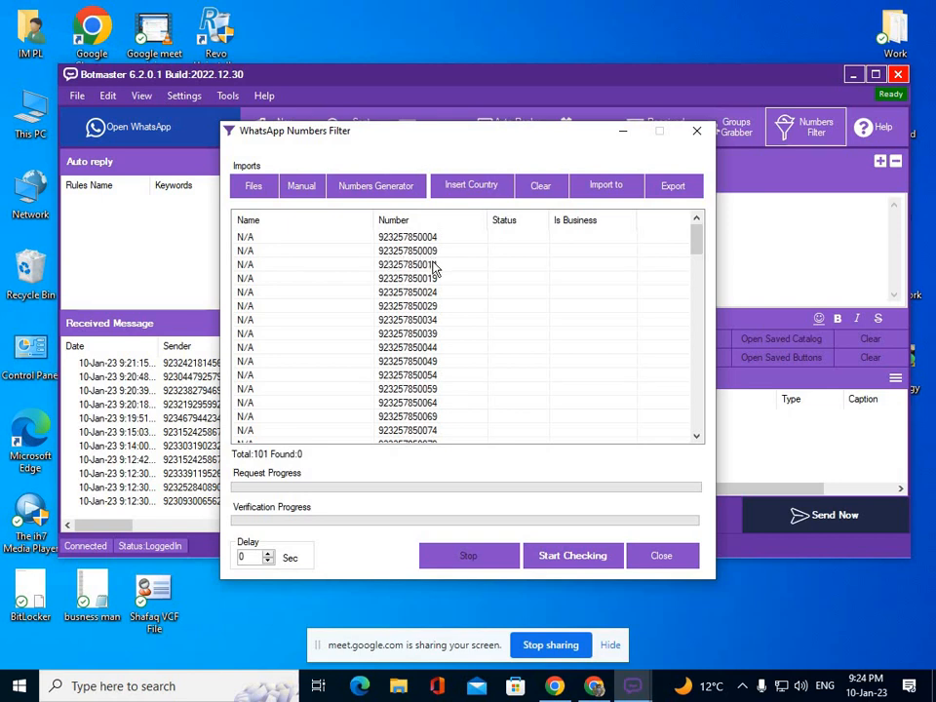
Check the 101 generated numbers on WhatsApp, finding 20, then close the numbers filter.
scroll(433, 302, "down", 16)
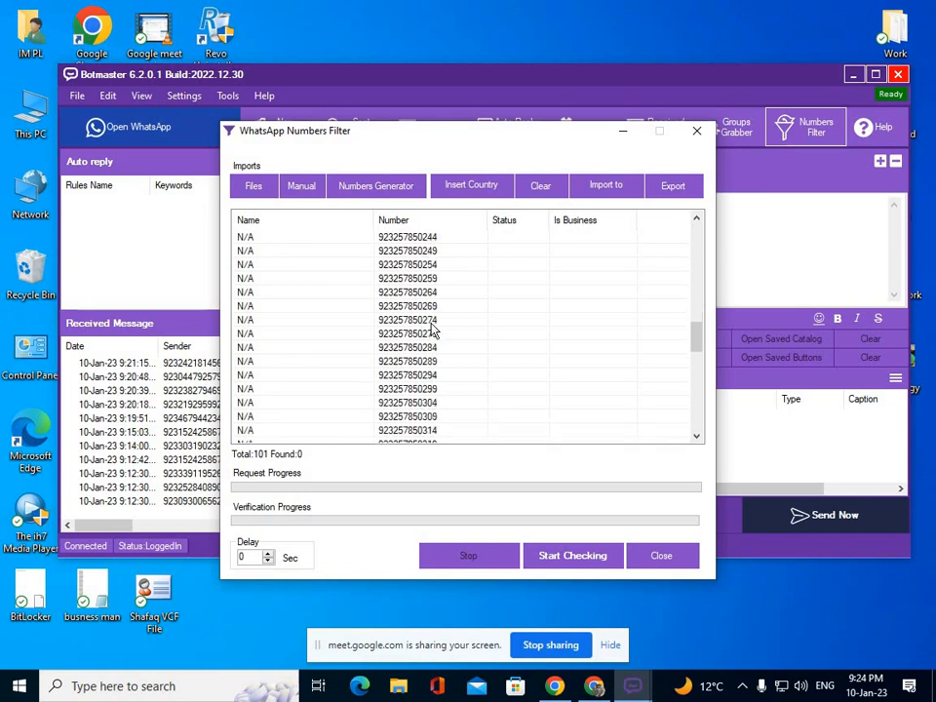
scroll(433, 332, "up", 16)
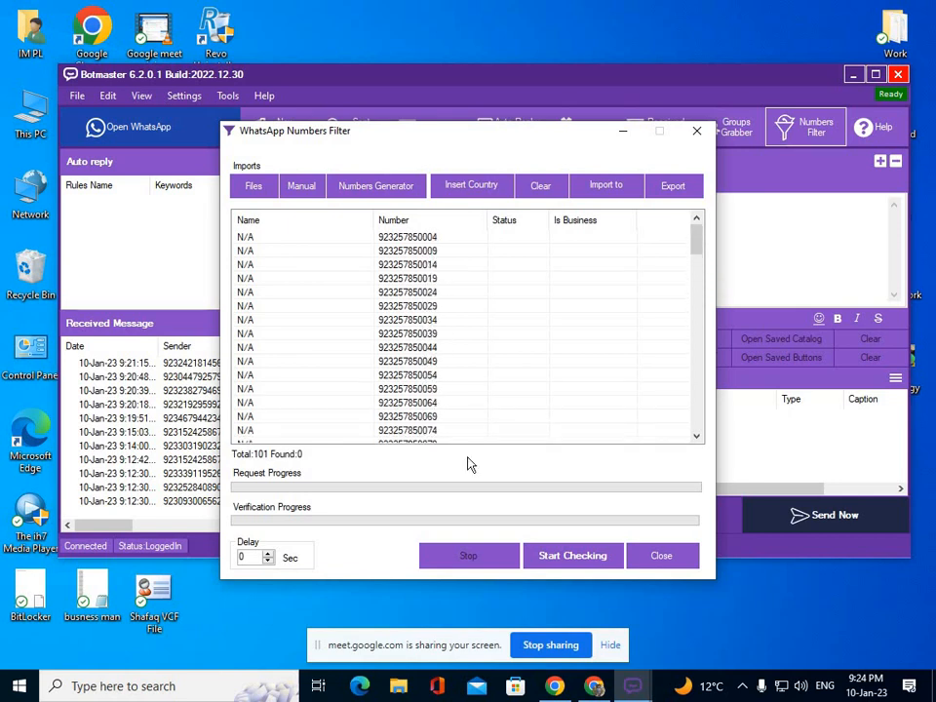
left_click(569, 556)
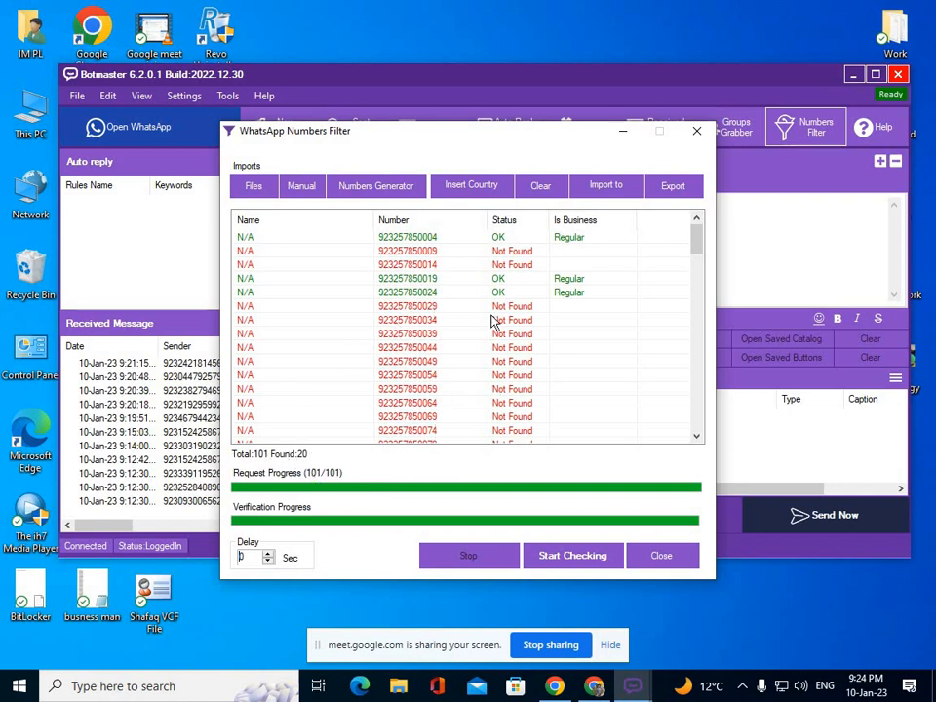
scroll(551, 346, "down", 6)
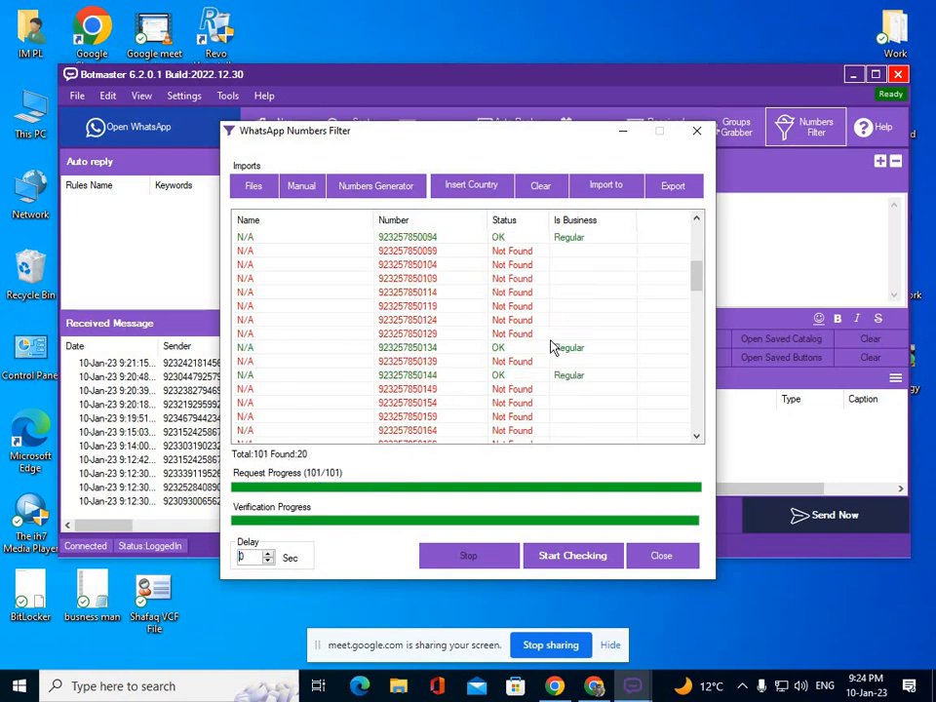
scroll(551, 346, "down", 2)
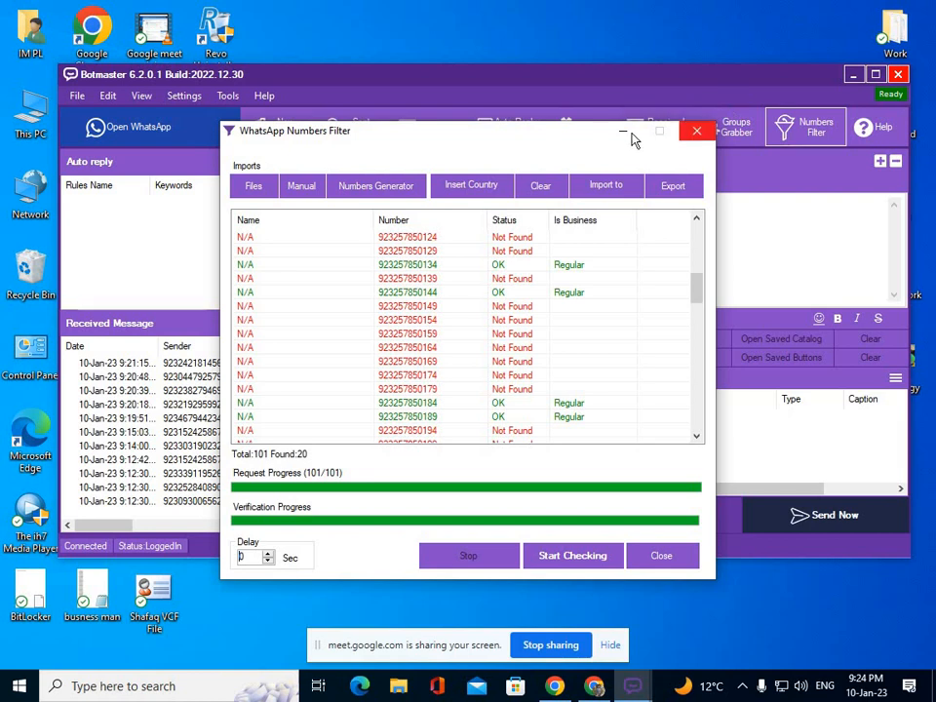
left_click(694, 137)
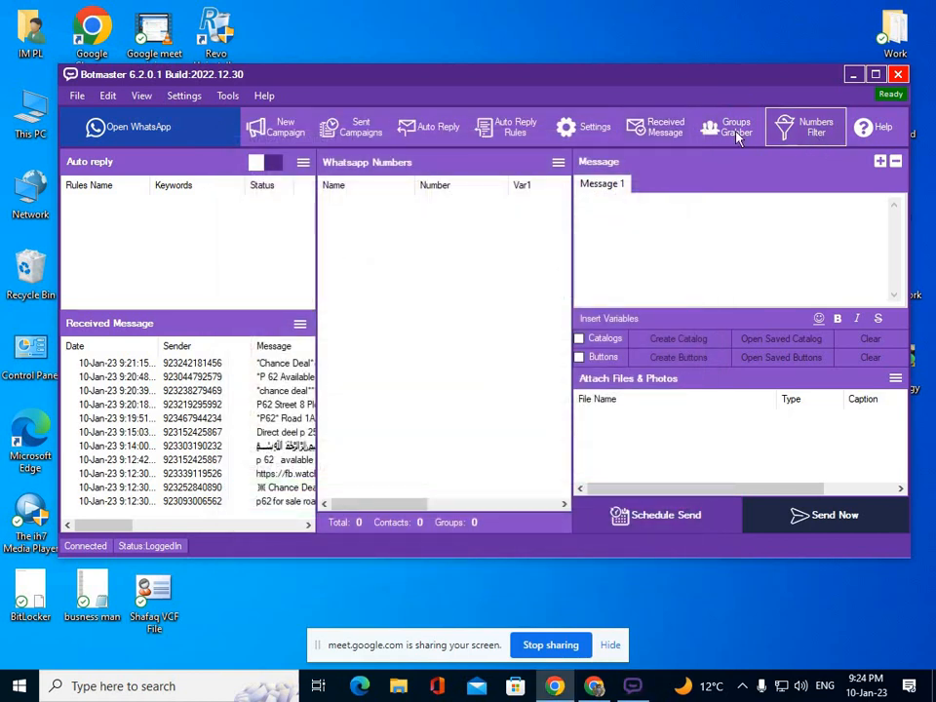
In Settings, try Fast connection speed, revert to Slow, and view the Sending Settings delays.
left_click(567, 127)
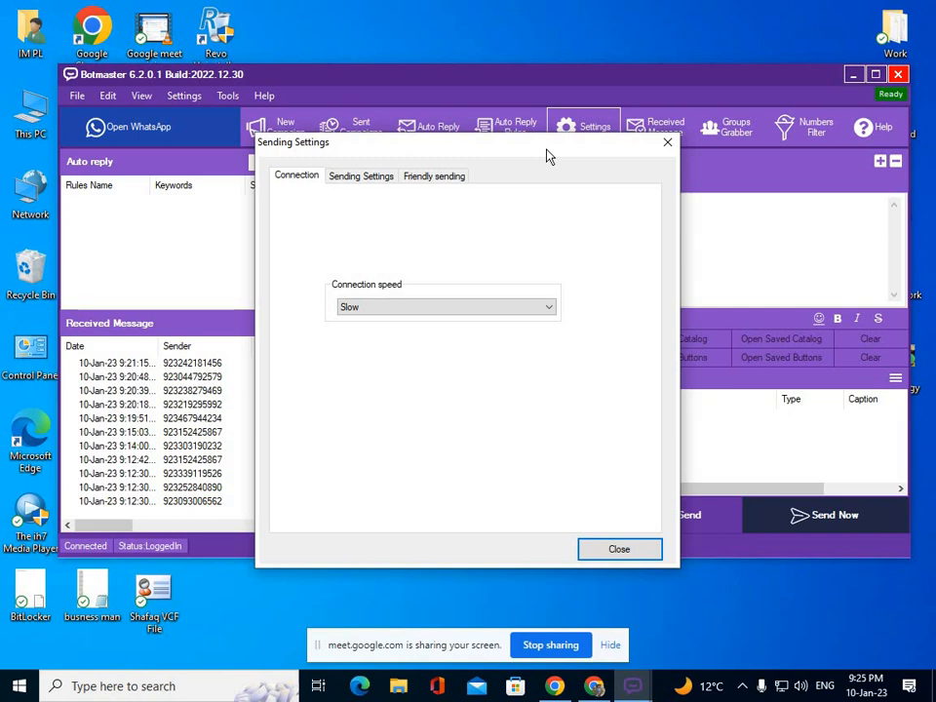
left_click(421, 308)
left_click(401, 354)
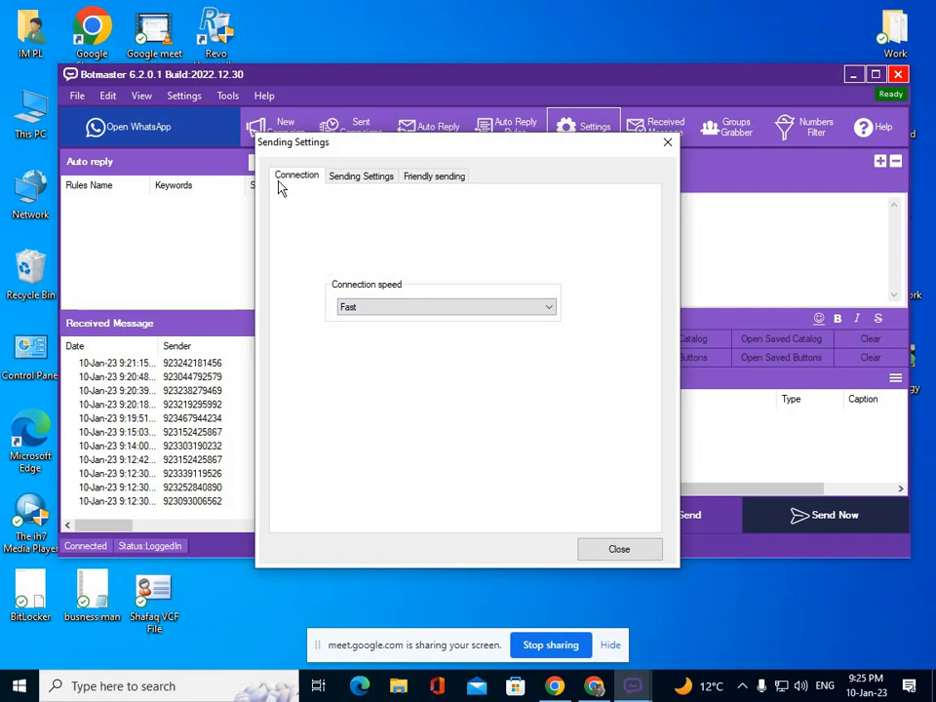
left_click(405, 310)
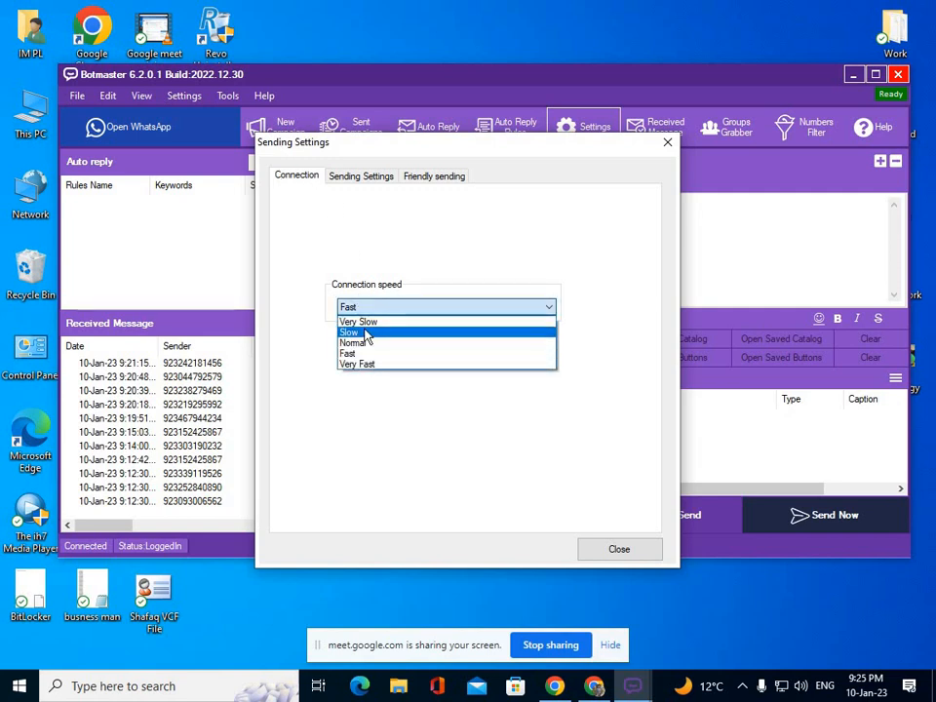
left_click(366, 332)
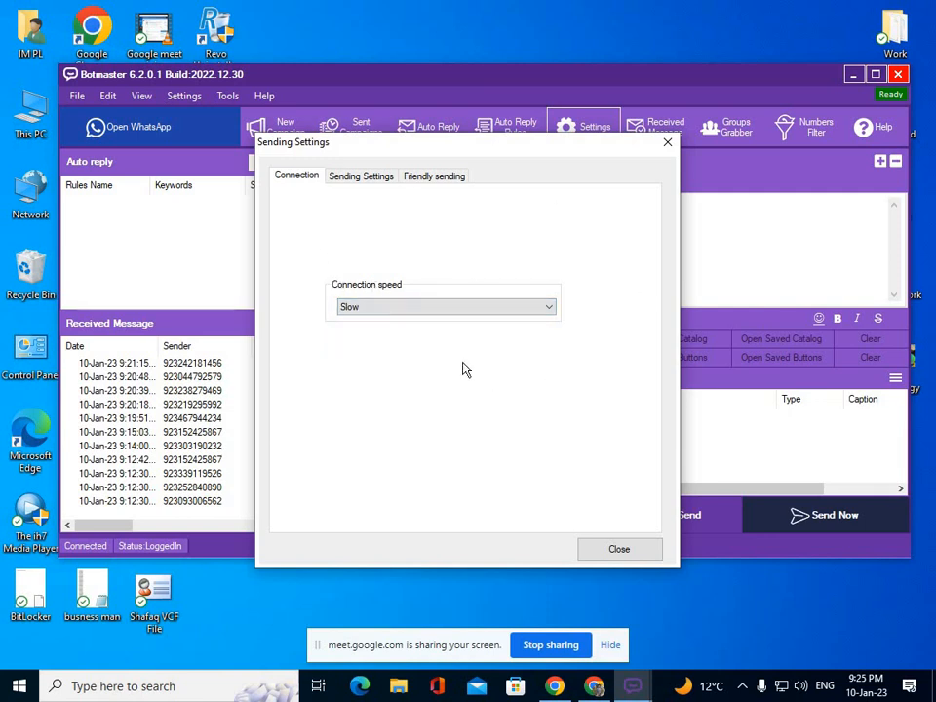
left_click(368, 176)
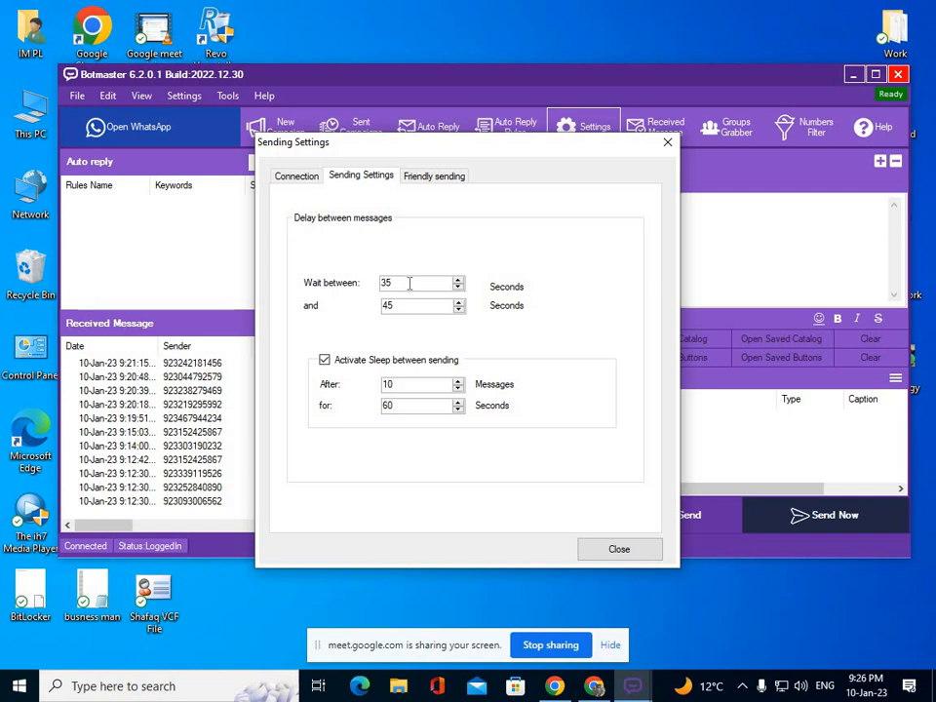
double_click(386, 283)
left_click_drag(399, 305, 366, 315)
left_click_drag(406, 281, 364, 280)
left_click_drag(395, 306, 364, 305)
left_click_drag(449, 283, 383, 282)
type("45")
left_click_drag(390, 310, 372, 322)
type("55")
left_click_drag(393, 283, 356, 297)
type("35")
left_click_drag(410, 307, 366, 312)
type("45")
Keep the 35–45 second wait and 60-second sleep after 10 messages, then close Sending Settings.
left_click_drag(411, 386, 367, 389)
type("35")
double_click(389, 305)
double_click(390, 384)
left_click(410, 406)
left_click_drag(409, 406, 372, 411)
left_click(613, 552)
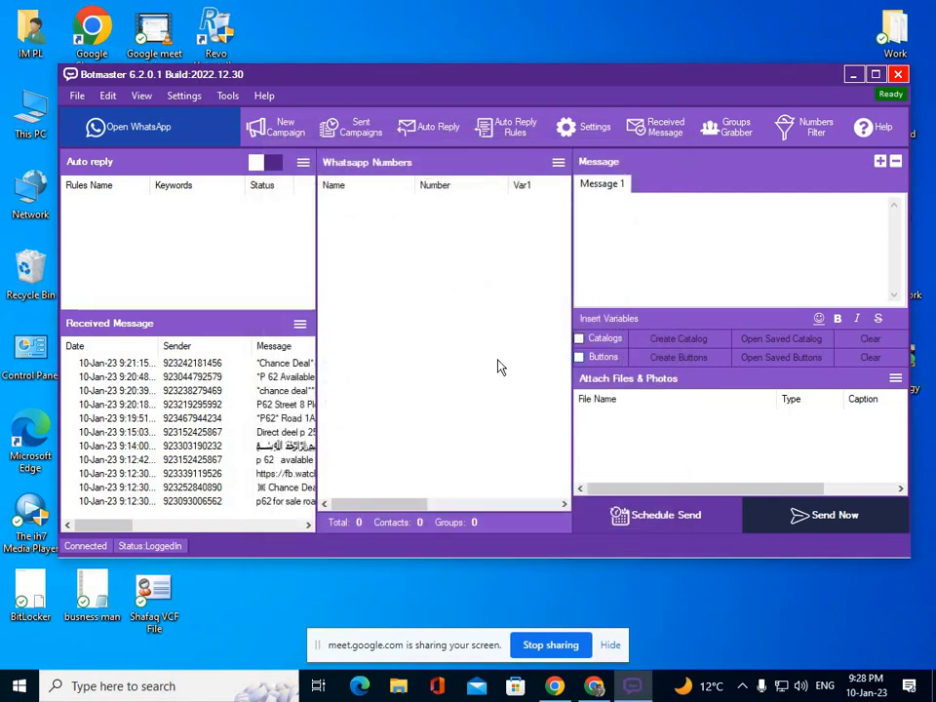
Create auto-reply Rule #1 with exact-match keyword 'digital' replying 'free course', and enable it.
left_click(496, 140)
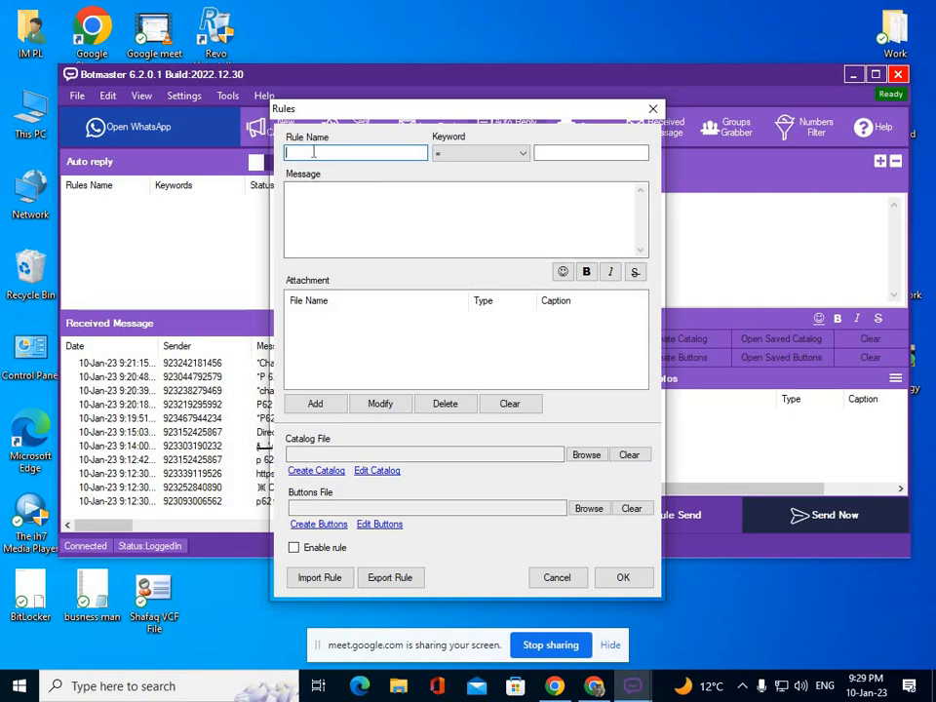
type("Rule #1")
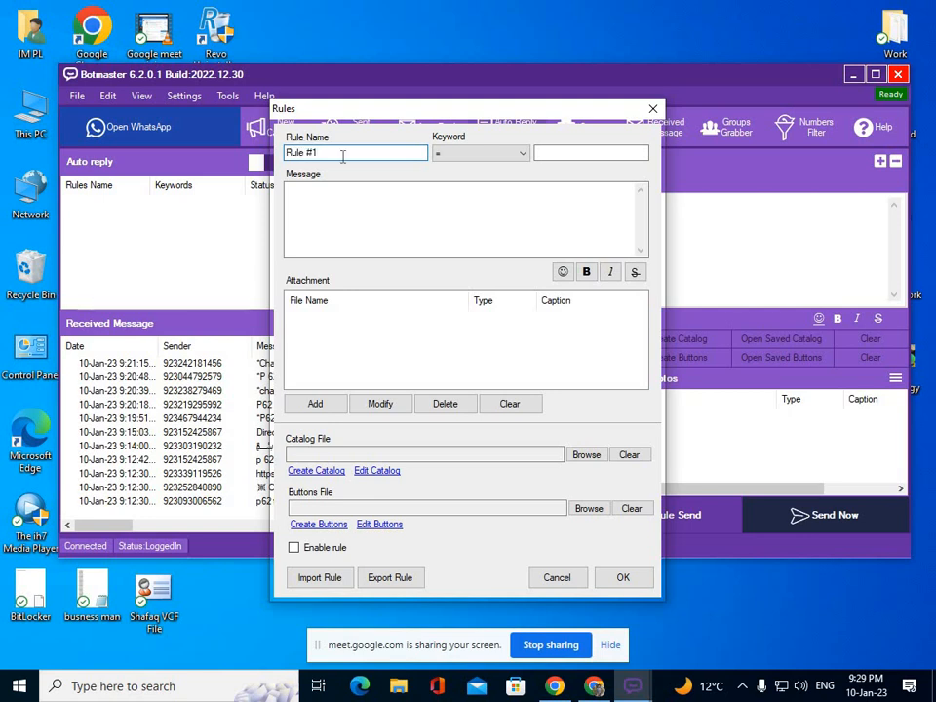
left_click(523, 158)
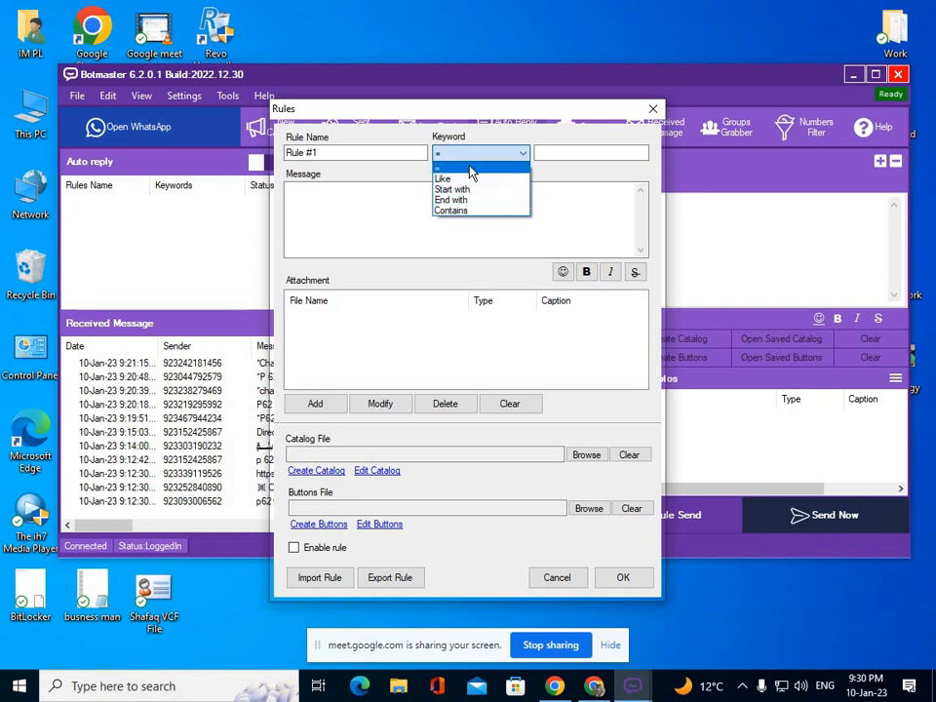
left_click(472, 169)
left_click(558, 150)
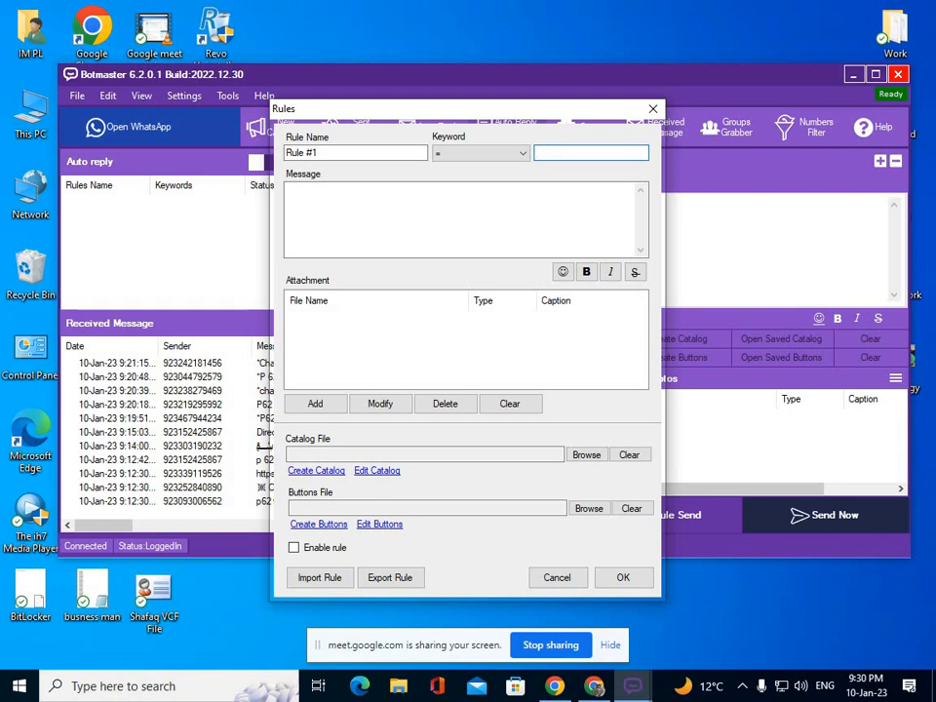
type("digital")
left_click(465, 194)
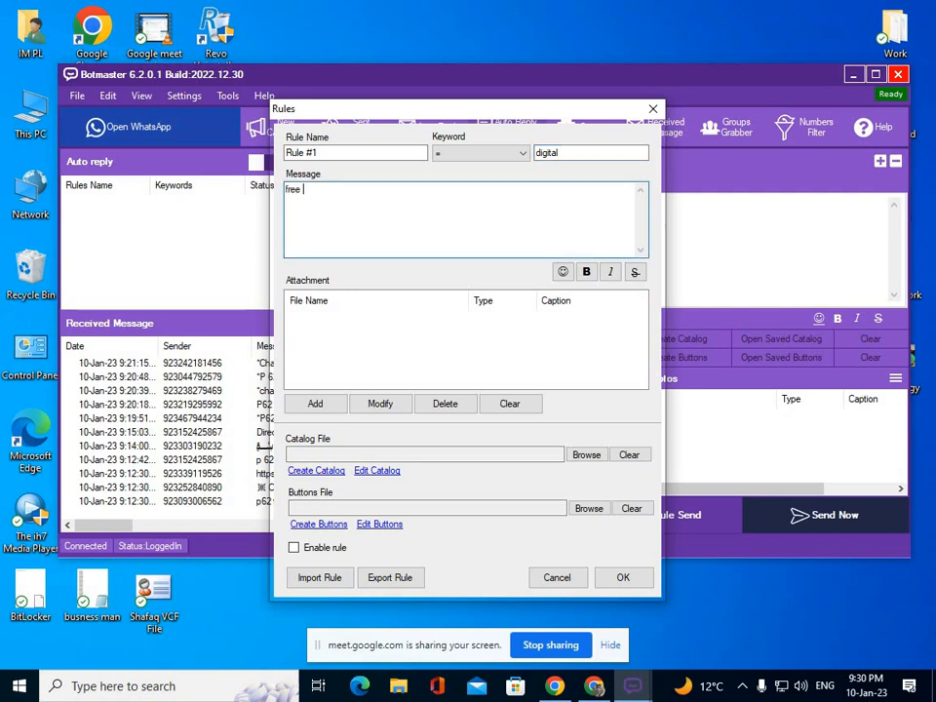
type("free course")
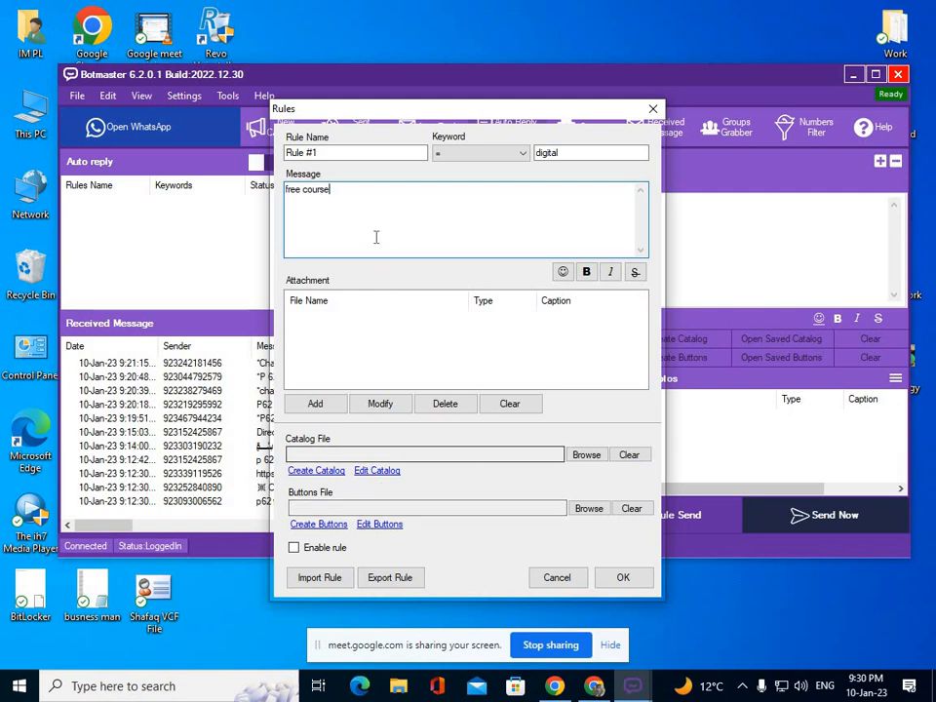
left_click(327, 550)
Save Rule #1 and confirm it is listed with keyword digital and status True.
left_click(624, 577)
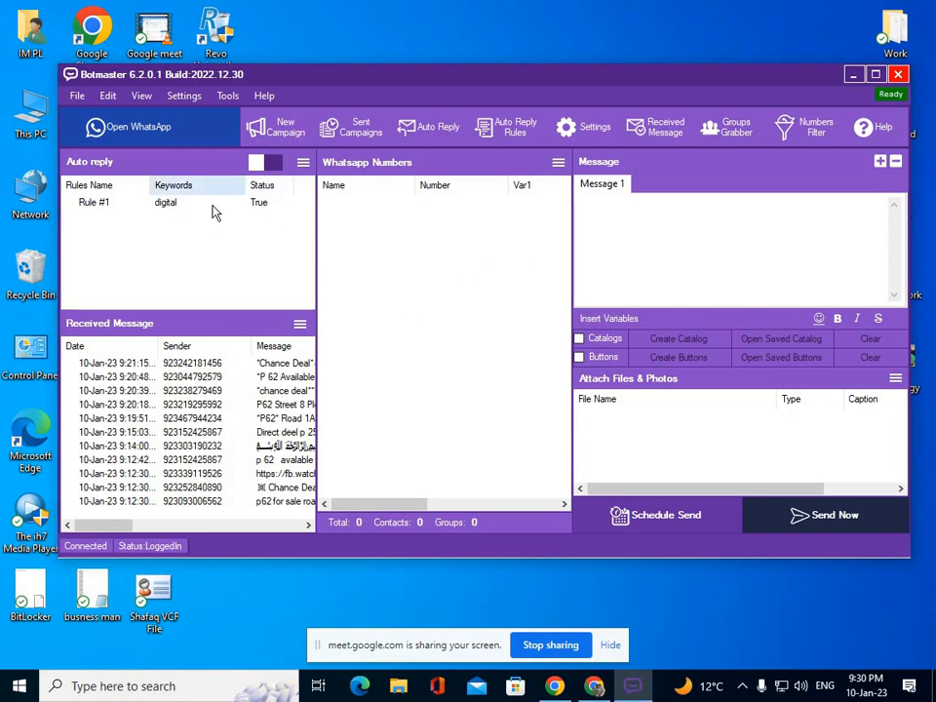
left_click(146, 205)
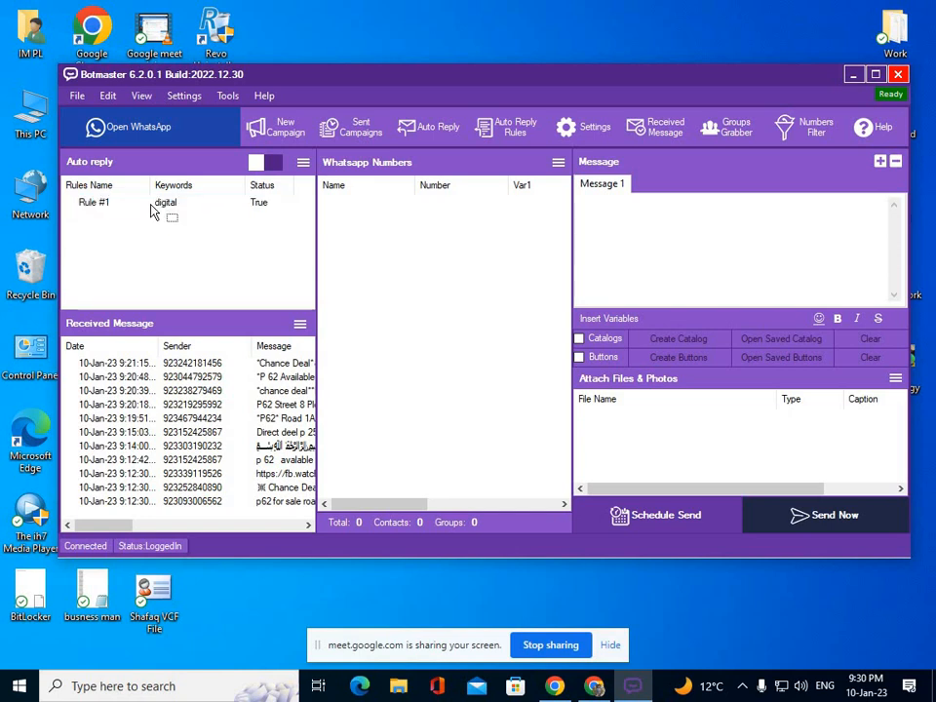
left_click(164, 221)
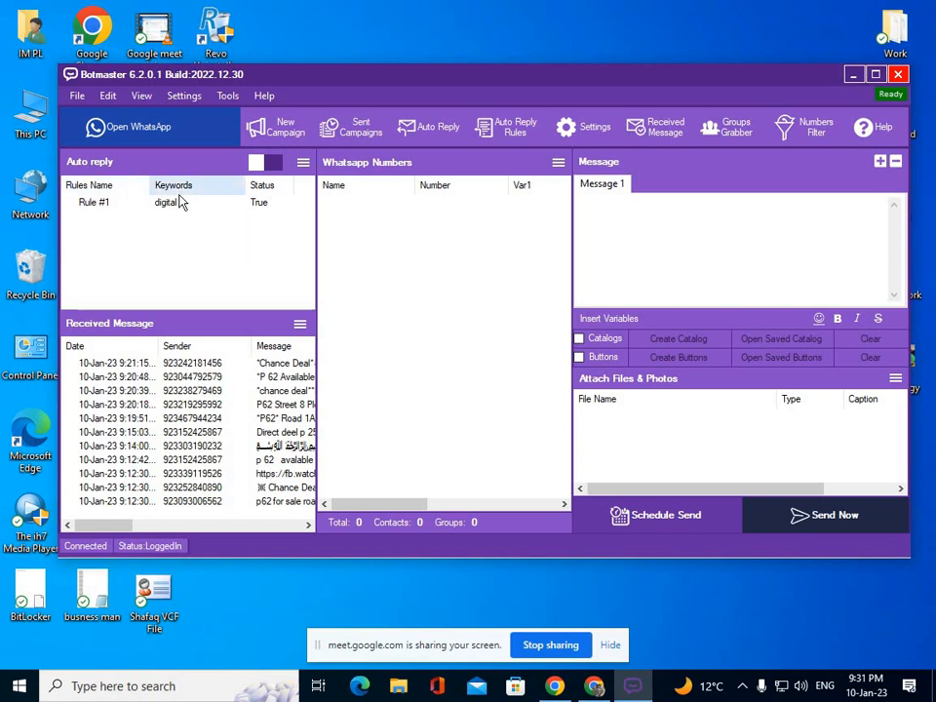
Create enabled rule #2 with keyword '=' Amazon and reply message VA, and save it.
left_click(509, 136)
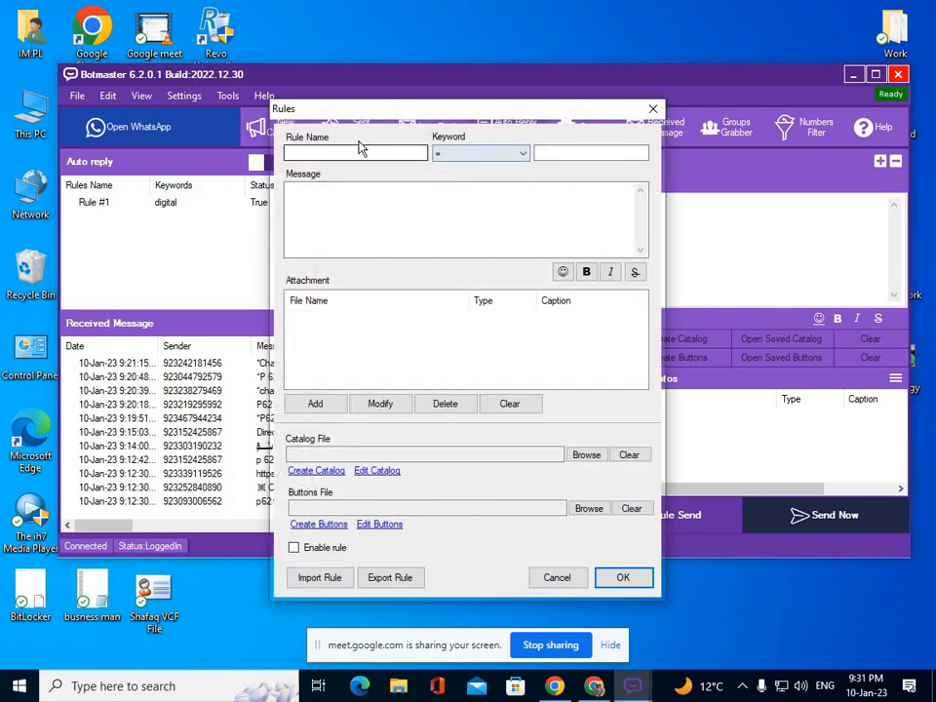
left_click(360, 150)
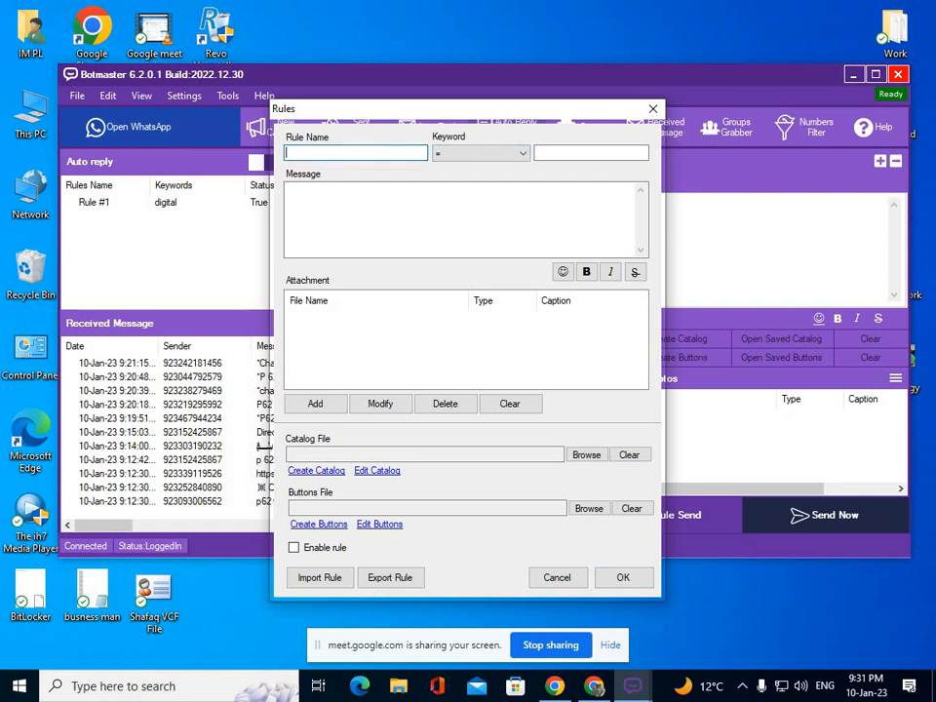
type("rule #")
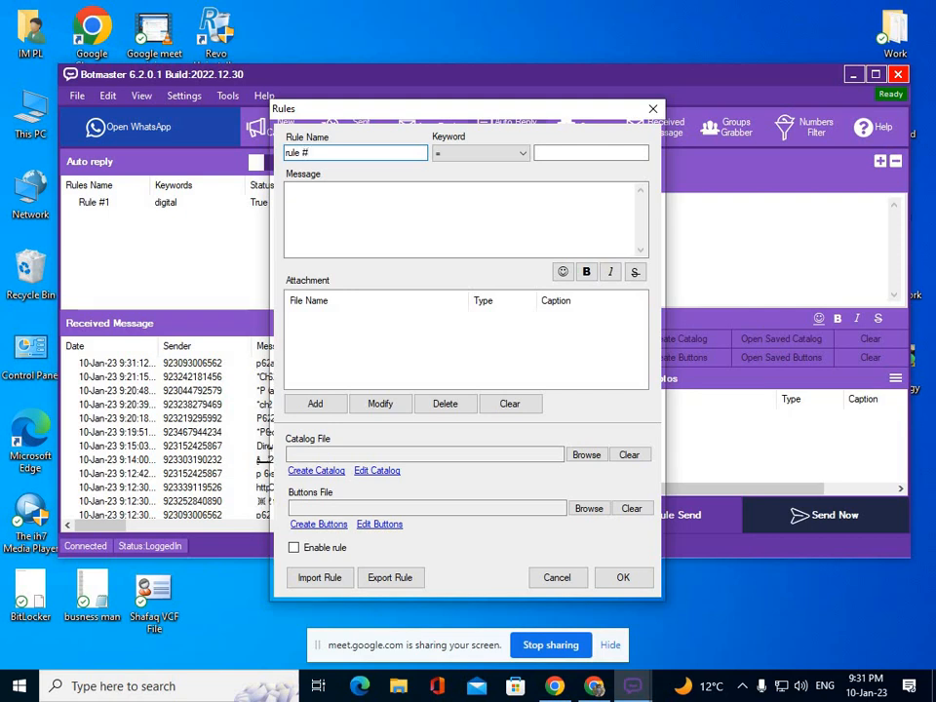
type("2")
left_click(520, 156)
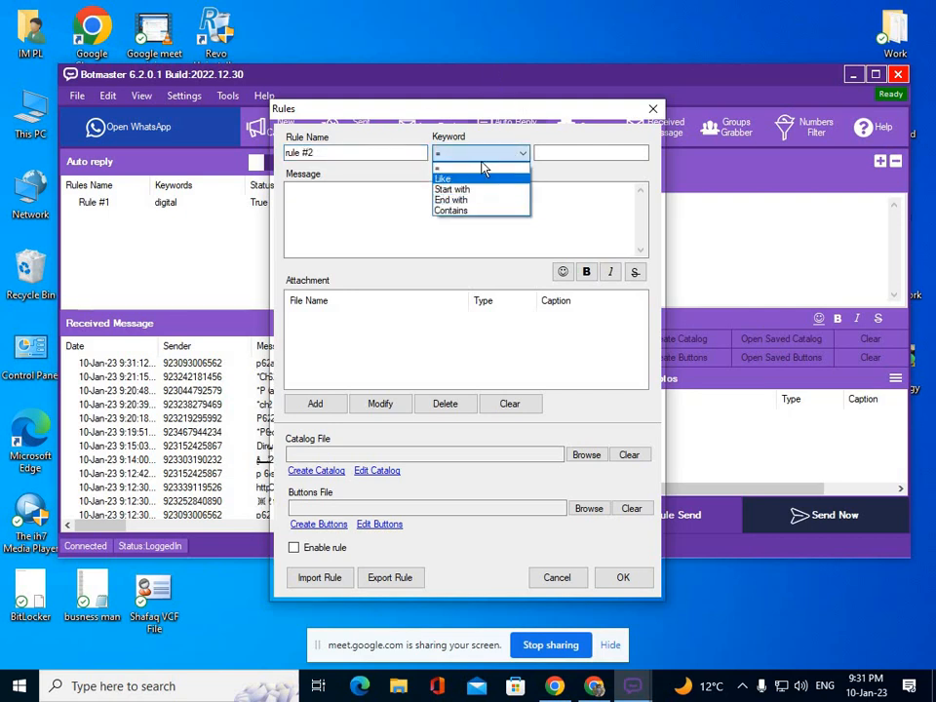
left_click(541, 153)
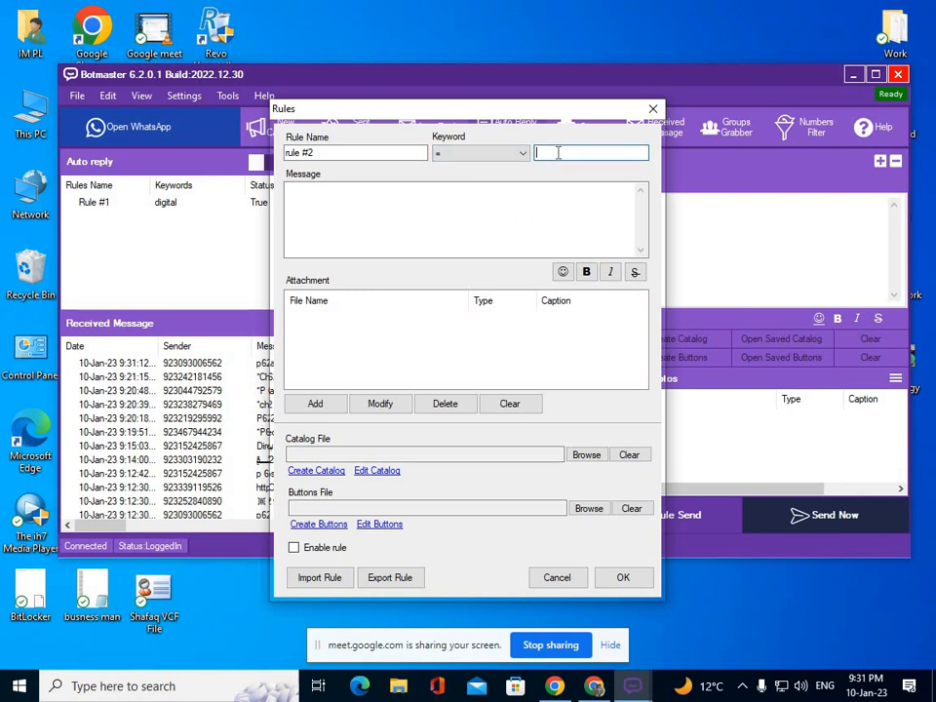
type("Amazon")
left_click(475, 204)
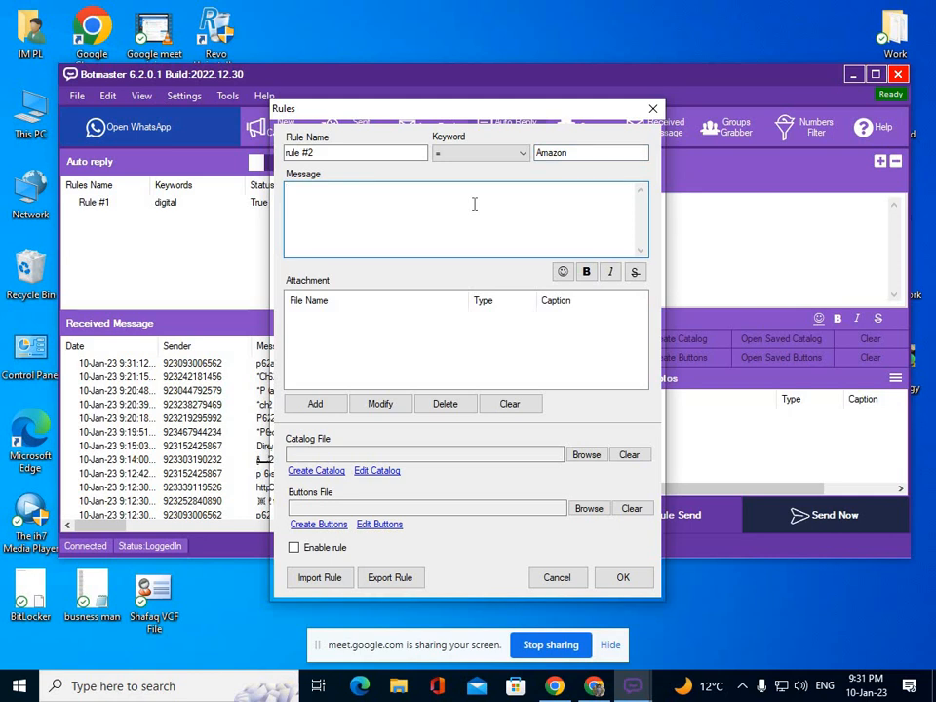
type("VA")
key("Return")
left_click(318, 547)
left_click(622, 578)
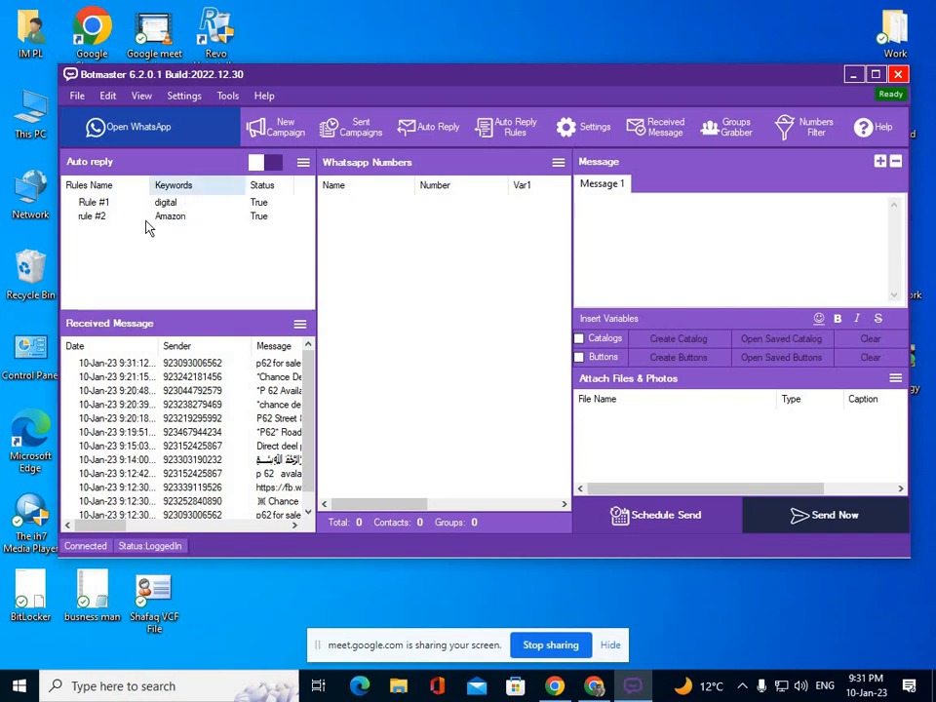
Reset AutoReply for all accounts and dismiss the confirmation.
left_click(303, 165)
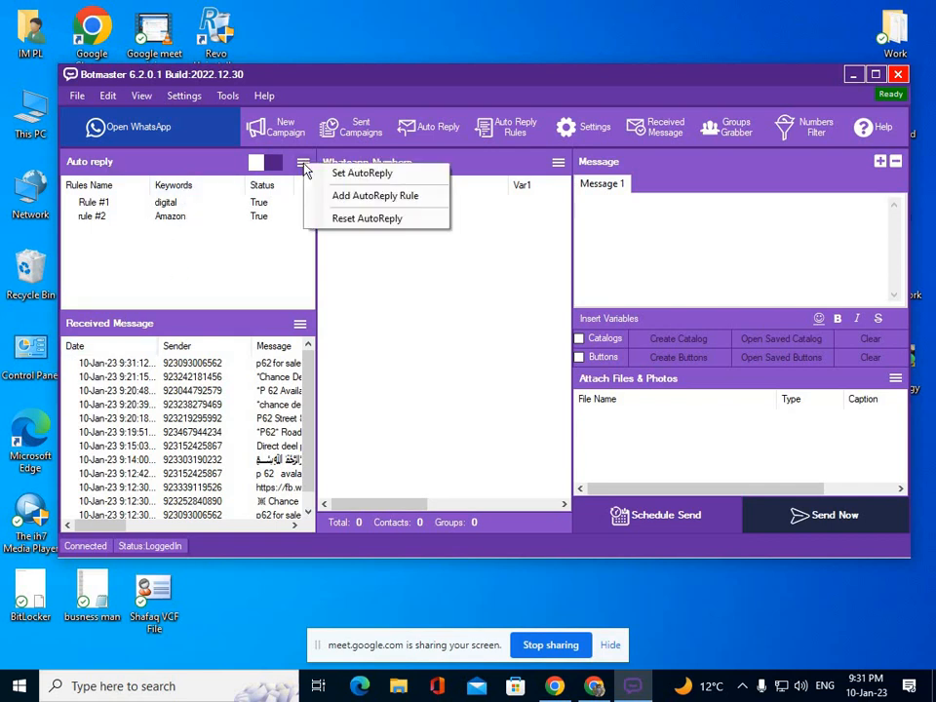
left_click(322, 219)
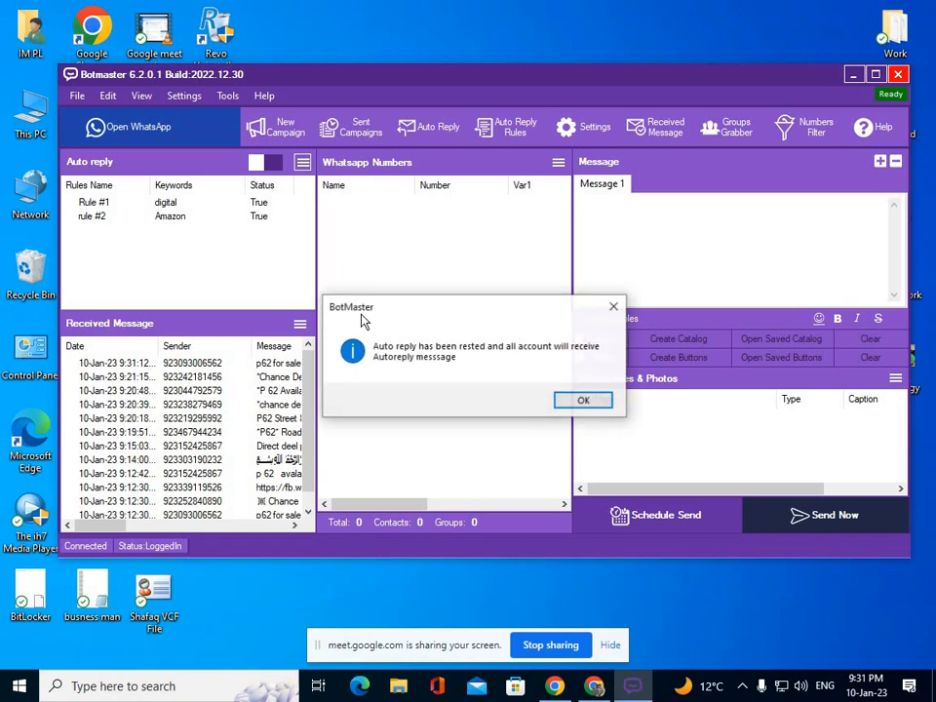
left_click(565, 400)
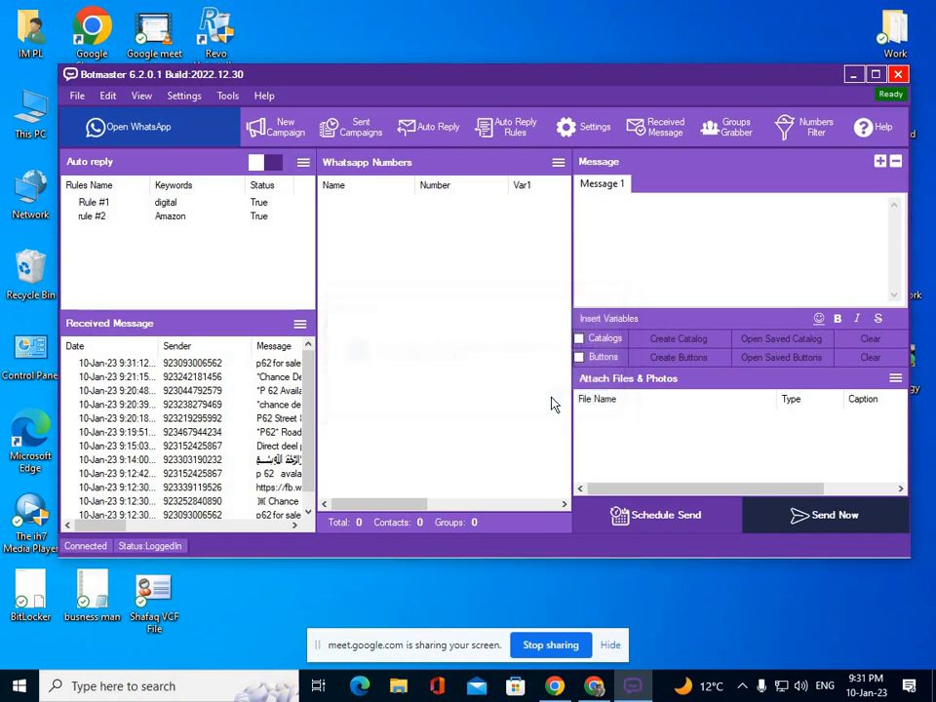
Reopen and close the auto-reply options, then select rule #2 in the rule list.
left_click(303, 164)
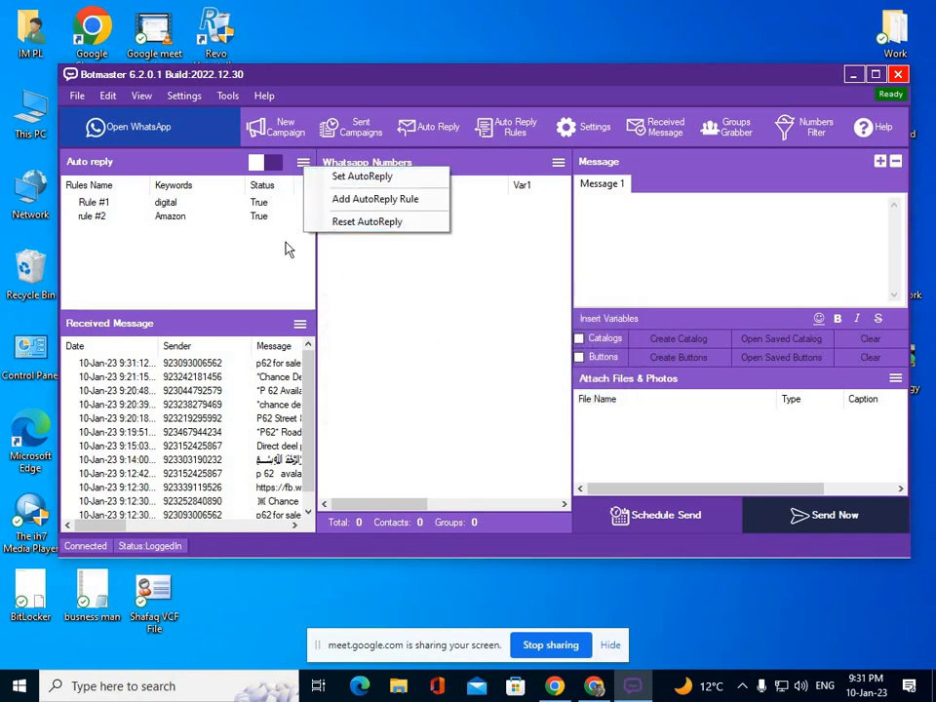
left_click(217, 218)
left_click(214, 218)
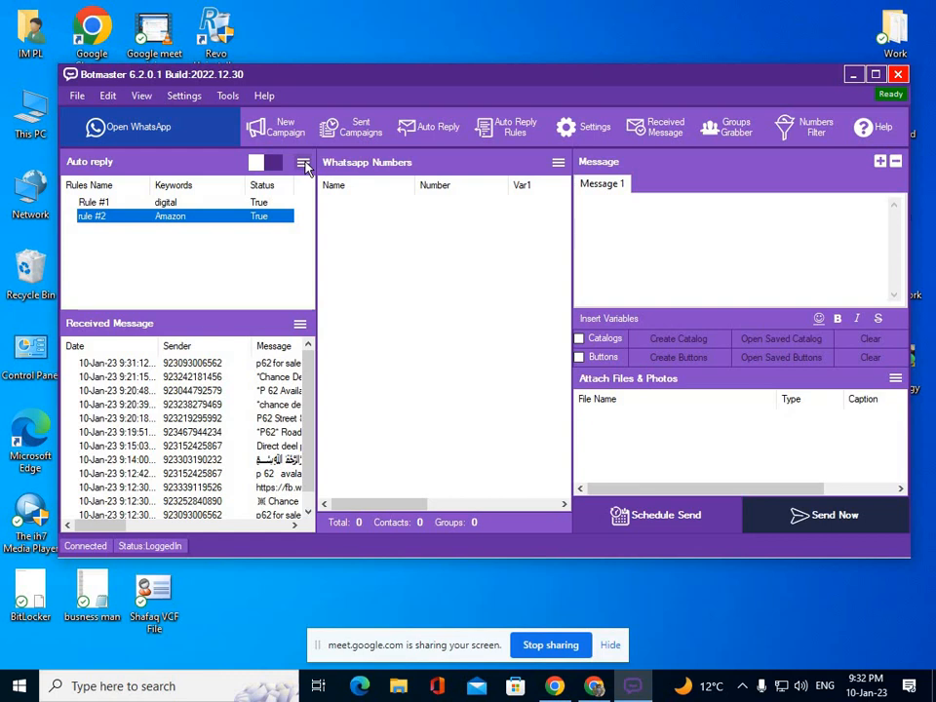
left_click(381, 255)
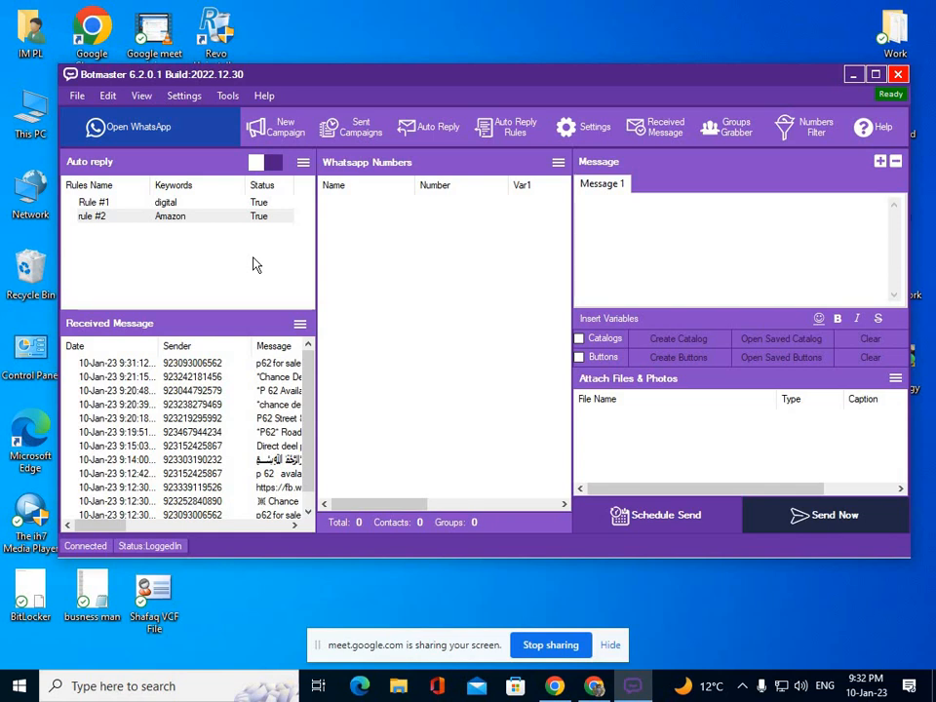
Delete Rule #1 from the auto-reply list.
left_click(304, 162)
left_click(200, 203)
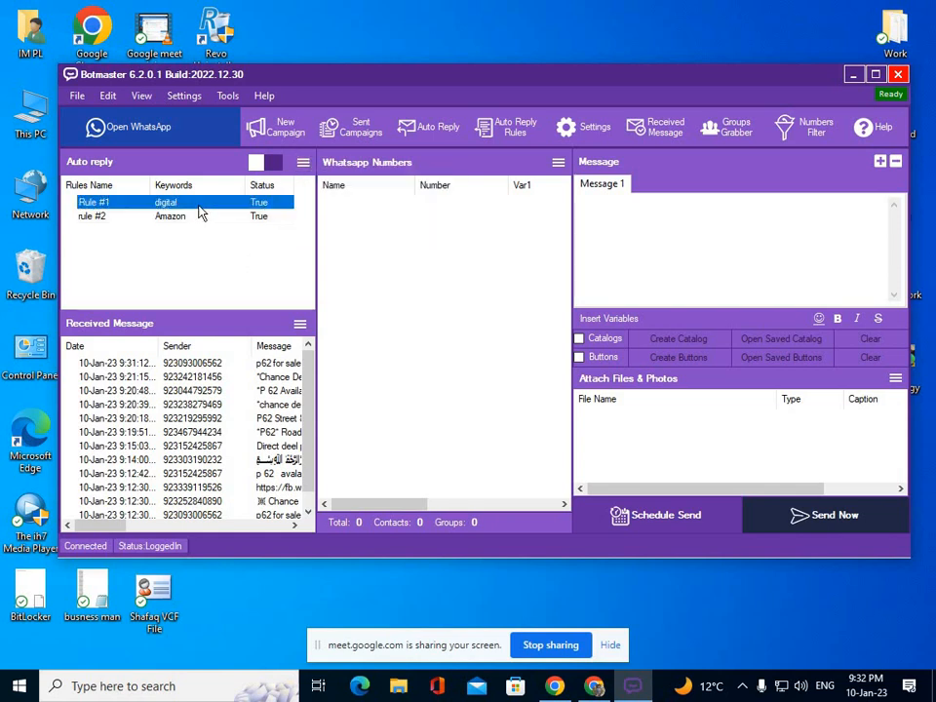
right_click(199, 204)
left_click(236, 232)
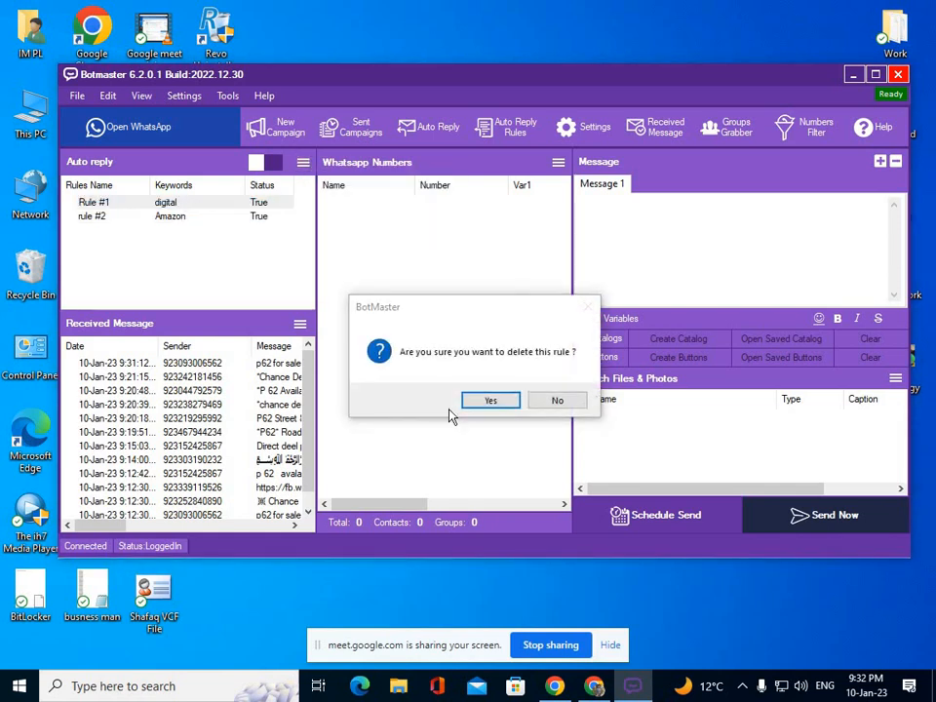
left_click(490, 400)
Delete rule #2, then start a new blank auto-reply rule.
right_click(163, 203)
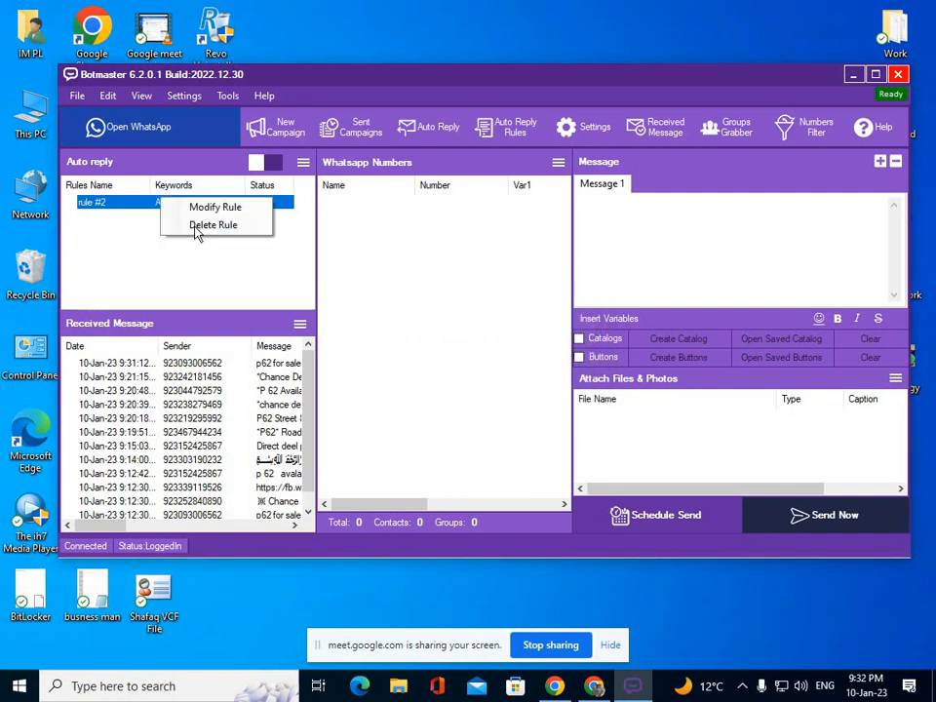
left_click(204, 230)
left_click(499, 406)
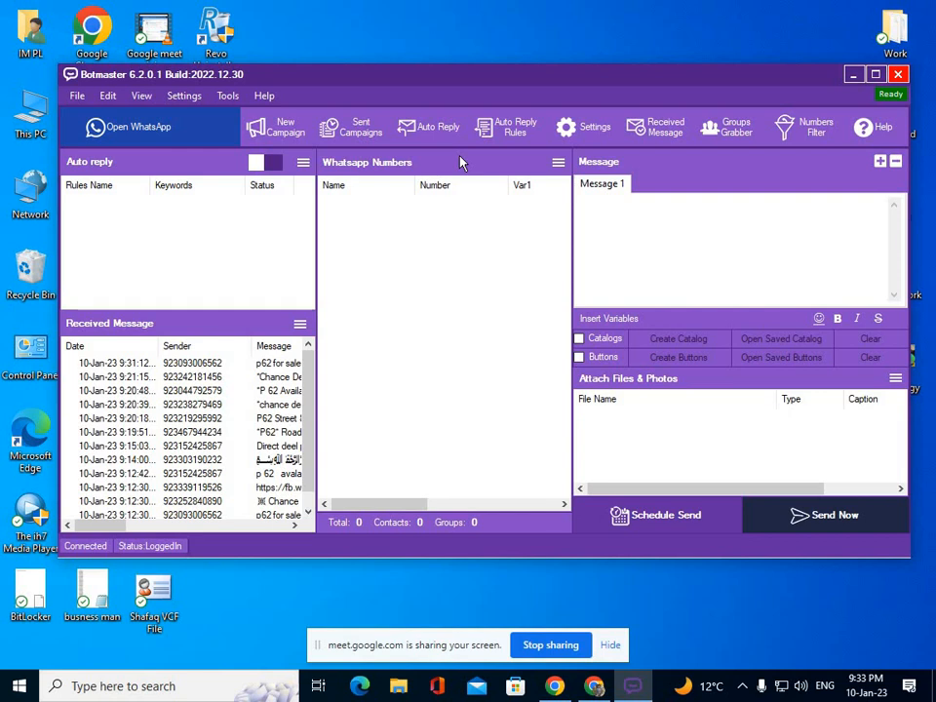
left_click(501, 136)
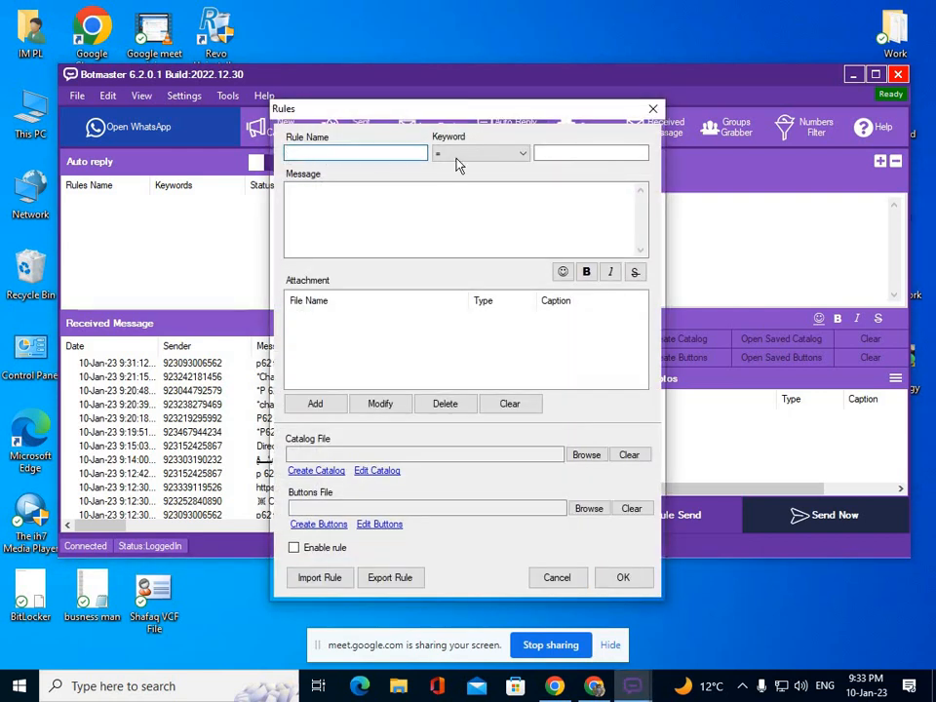
Keep exact keyword matching and type 'ergergsdvwetyegdgh e54ydbh' as a sample reply message.
left_click(514, 156)
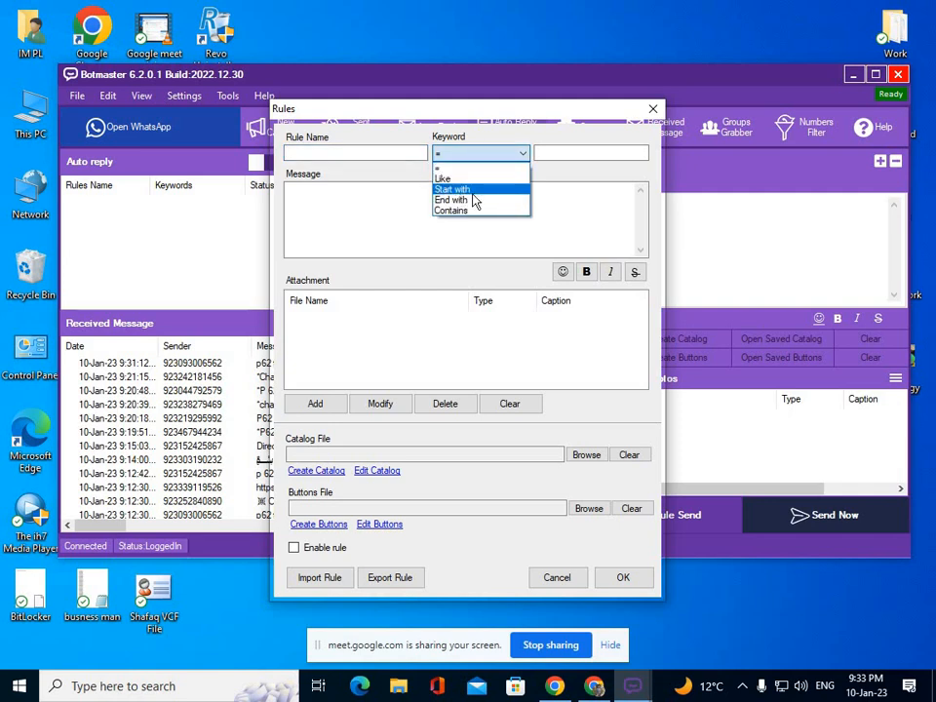
left_click(502, 156)
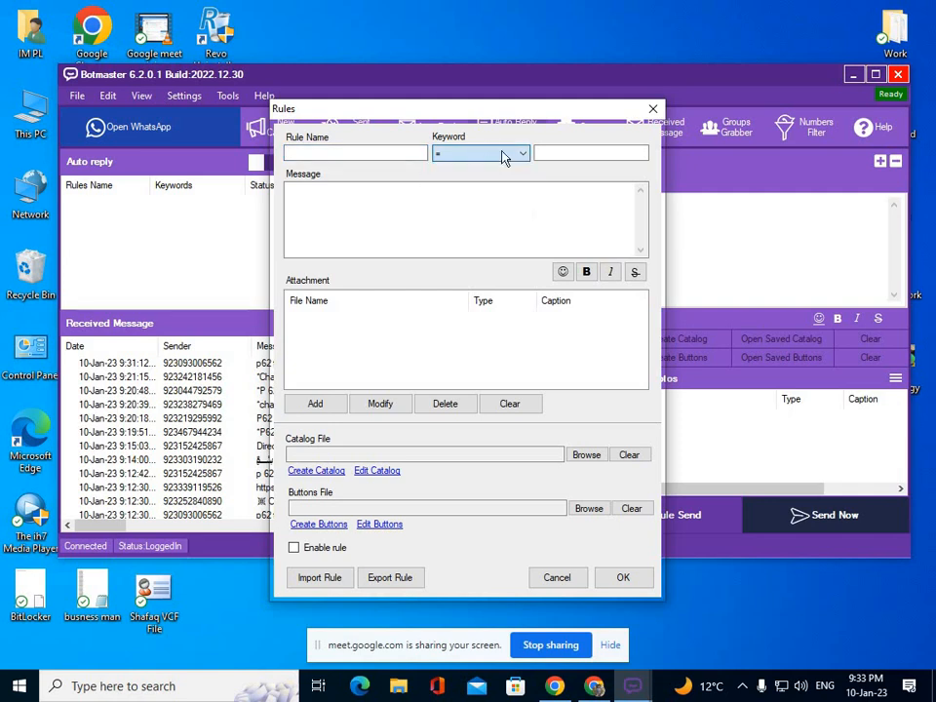
left_click(579, 153)
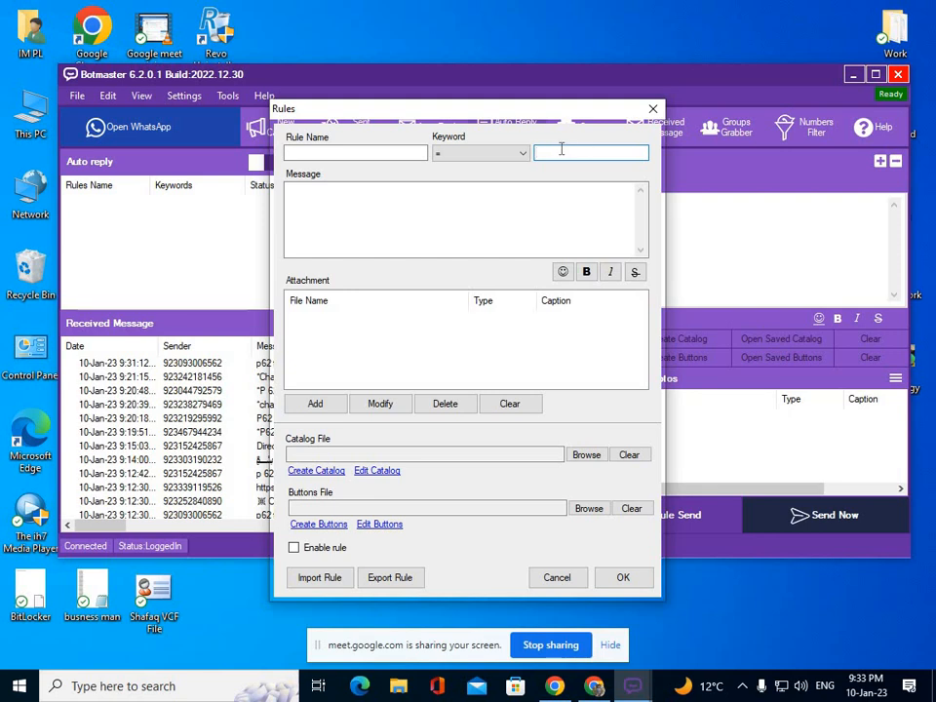
left_click(452, 215)
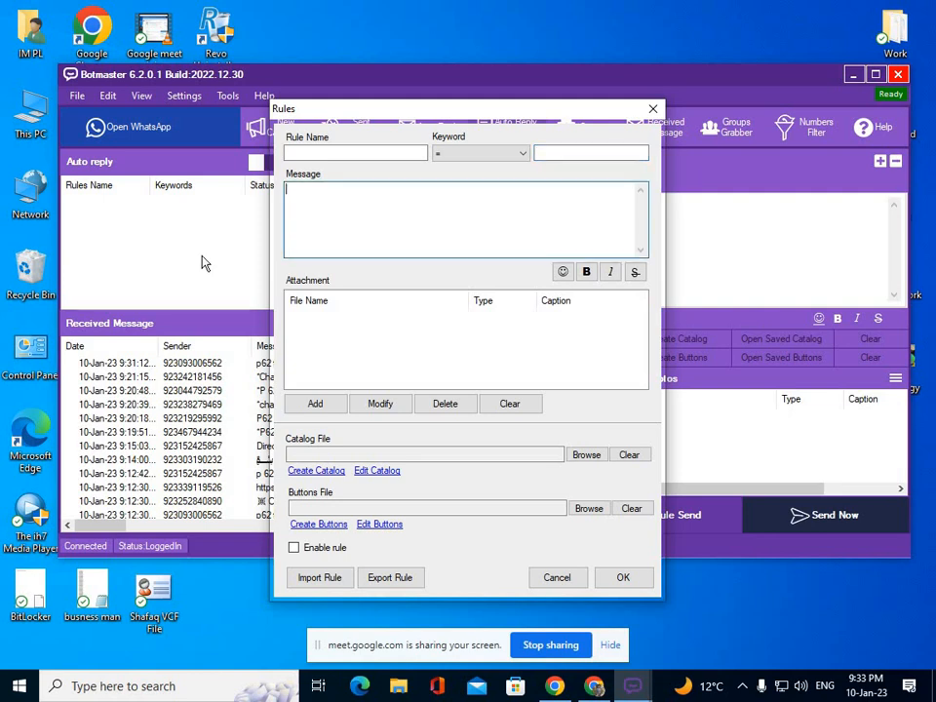
type("ergergsdvwetyegdgh e54ydbh")
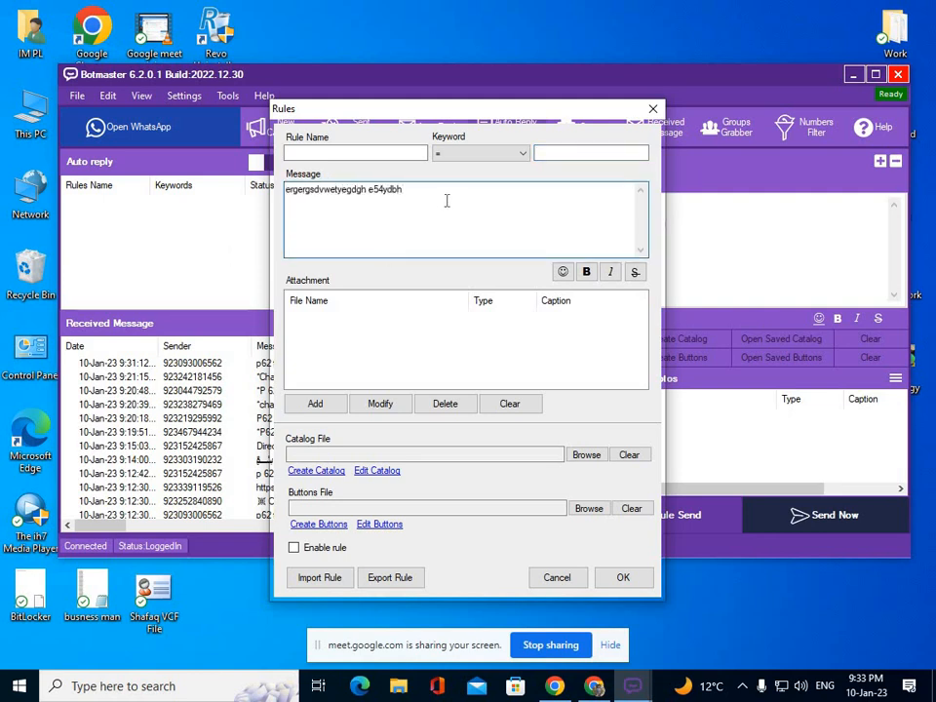
Look at the attachment type options, select the message text, and cancel the draft rule.
left_click(322, 405)
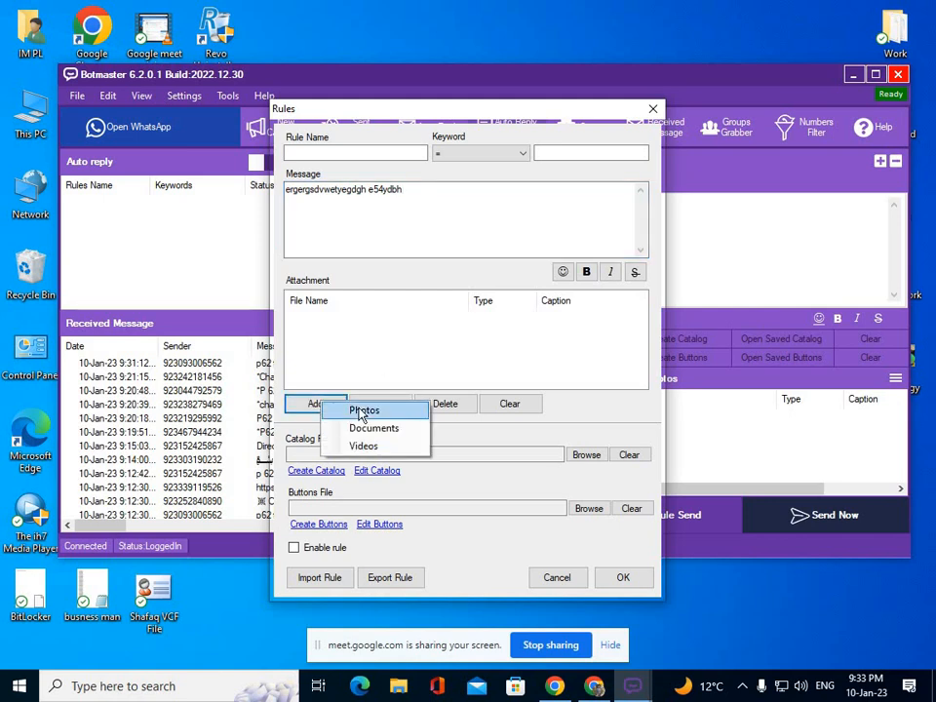
left_click(364, 355)
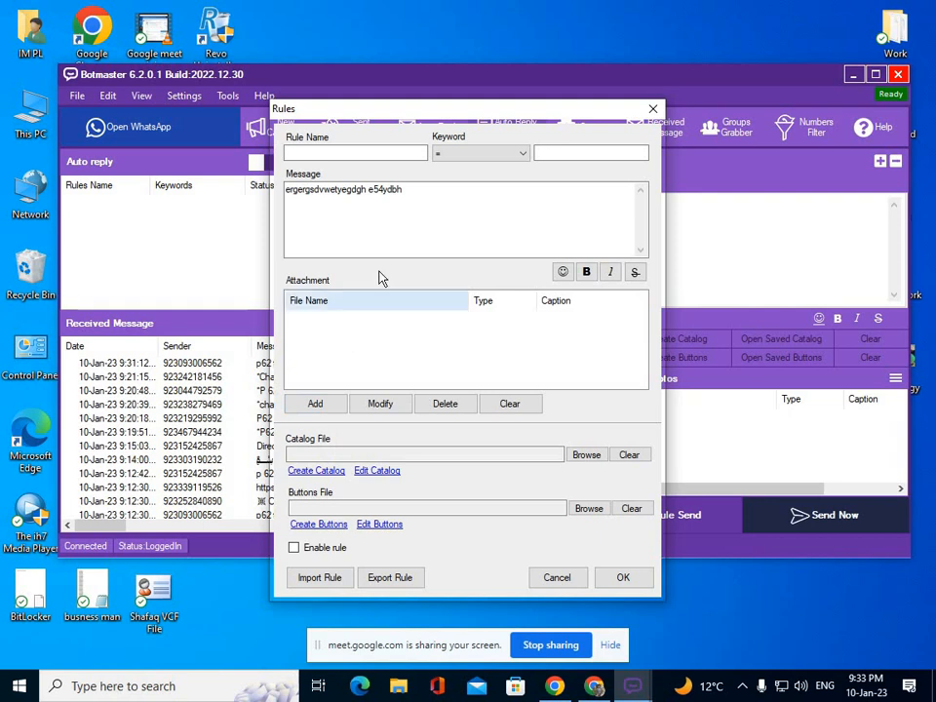
left_click_drag(424, 191, 283, 193)
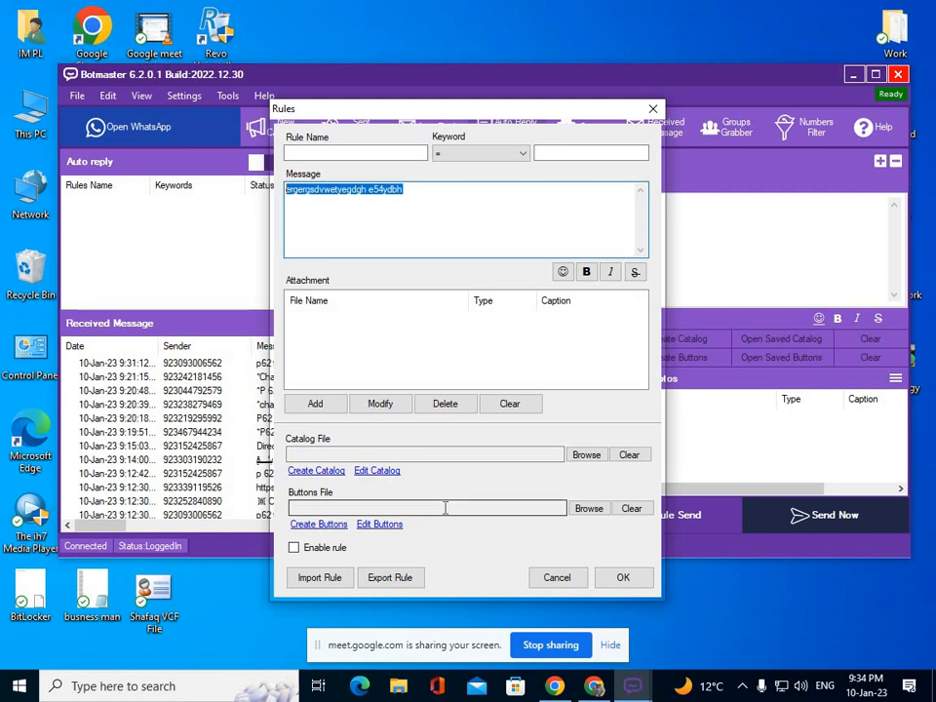
left_click(585, 579)
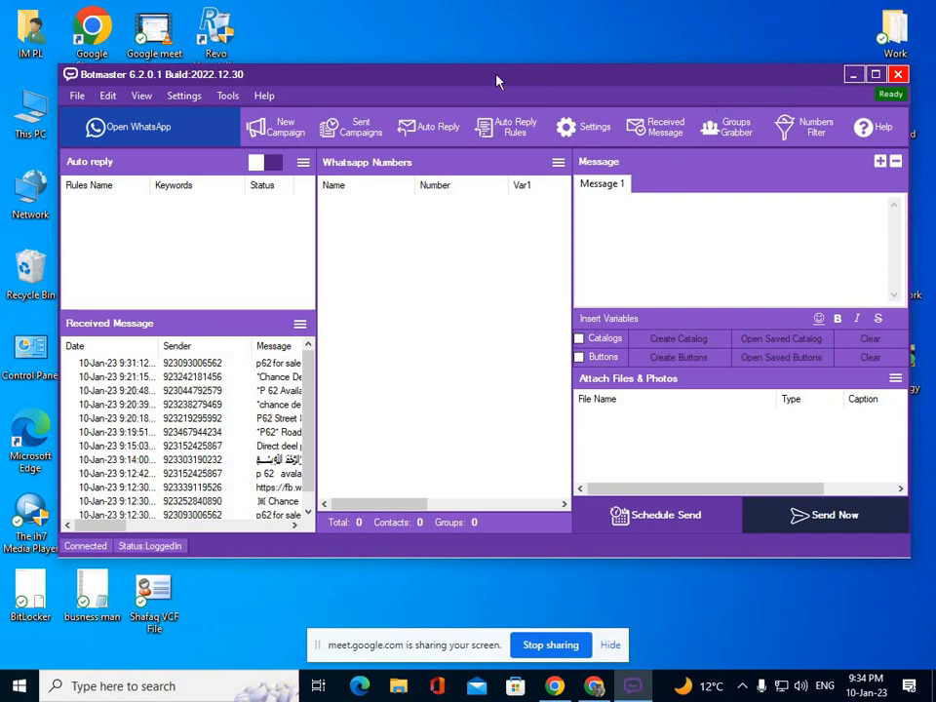
left_click_drag(496, 80, 530, 75)
left_click(190, 121)
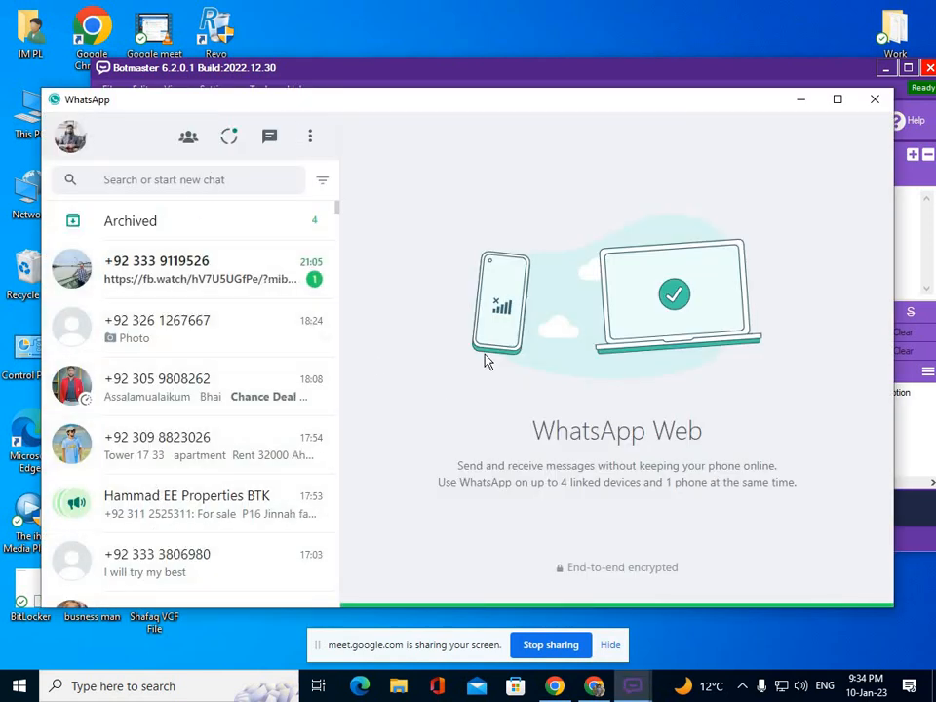
left_click(803, 103)
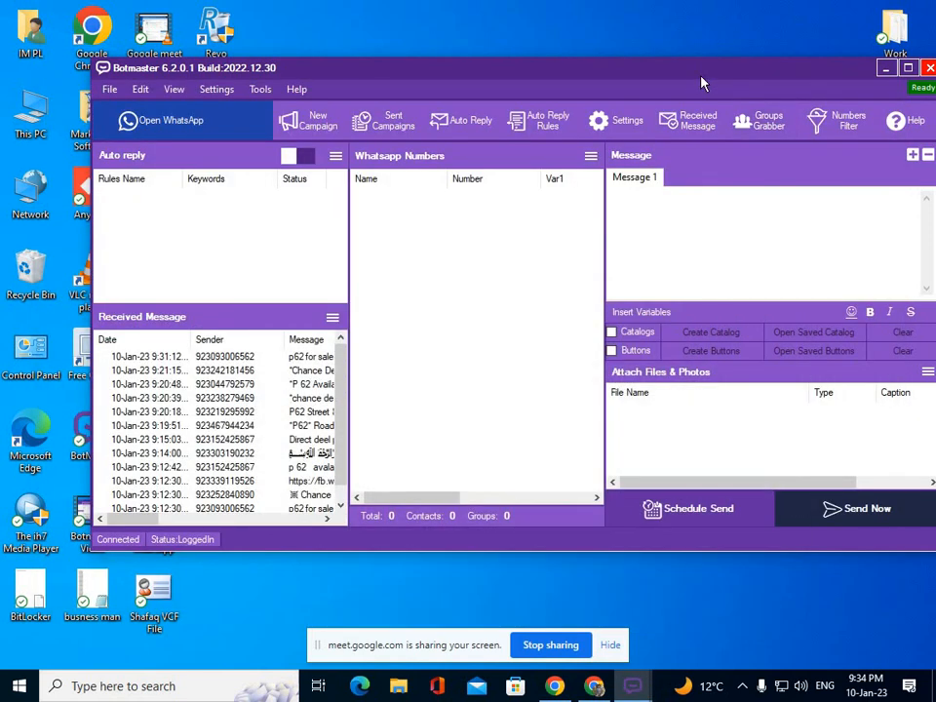
left_click_drag(700, 83, 655, 83)
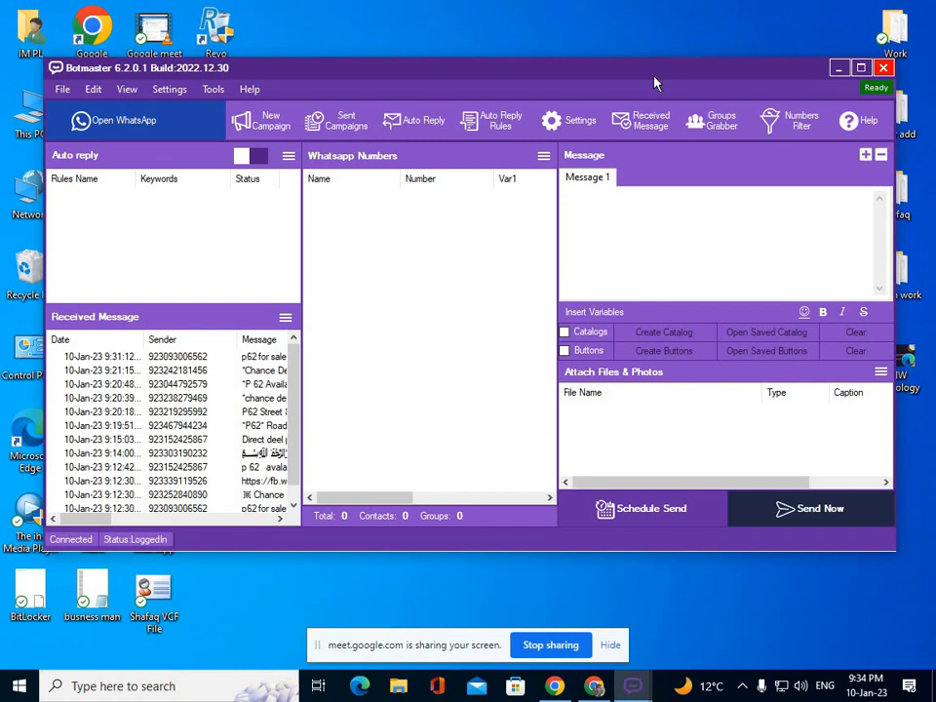
Create a new profile named 'Project 1' from the profile menu.
left_click(62, 89)
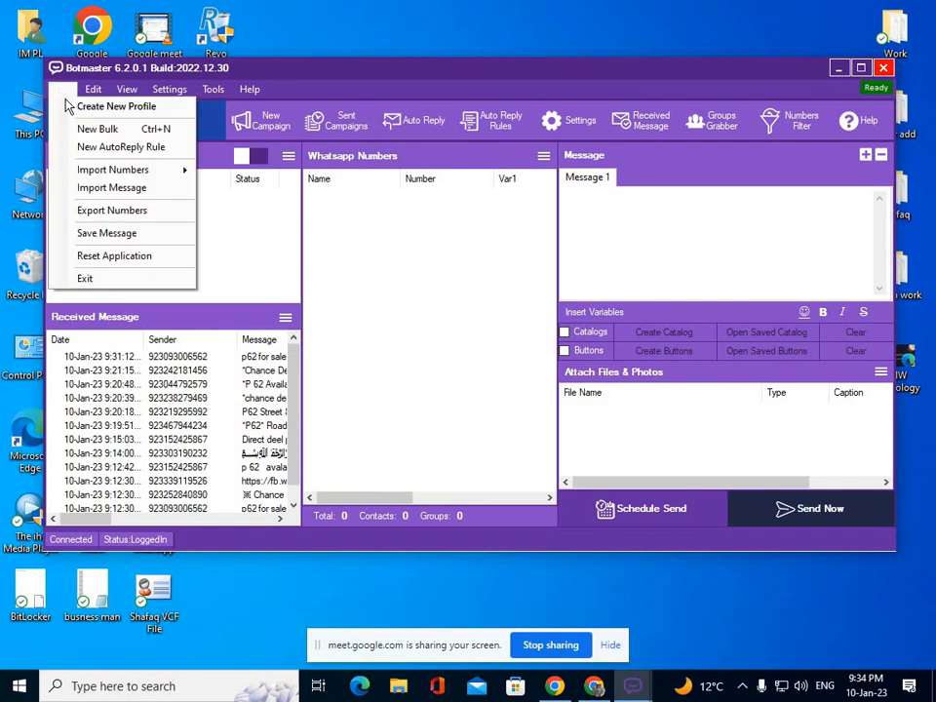
left_click(134, 111)
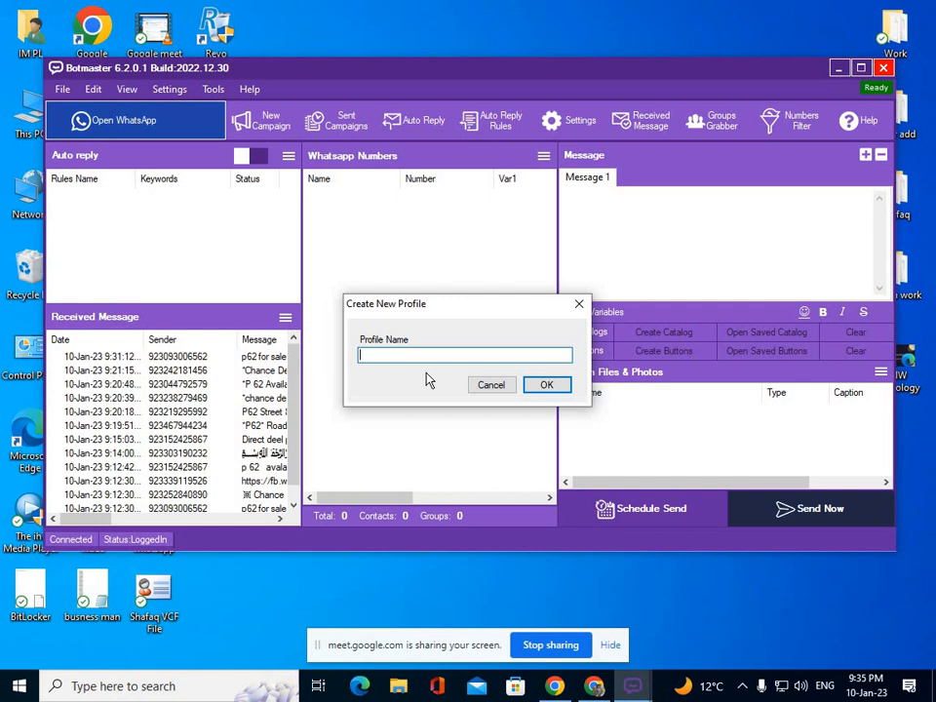
type("Project 1")
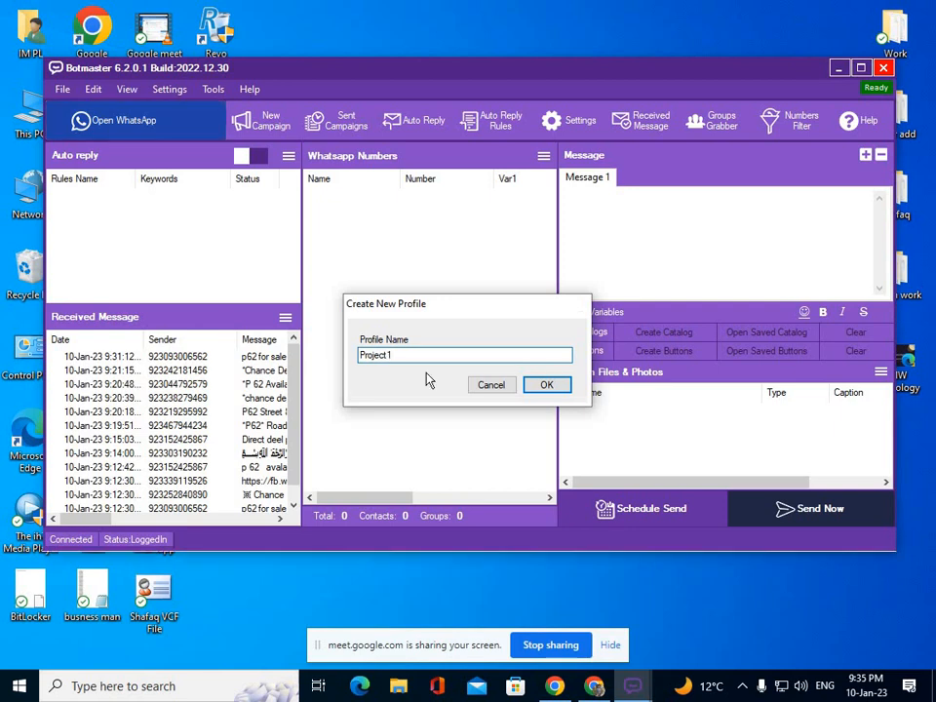
key("Return")
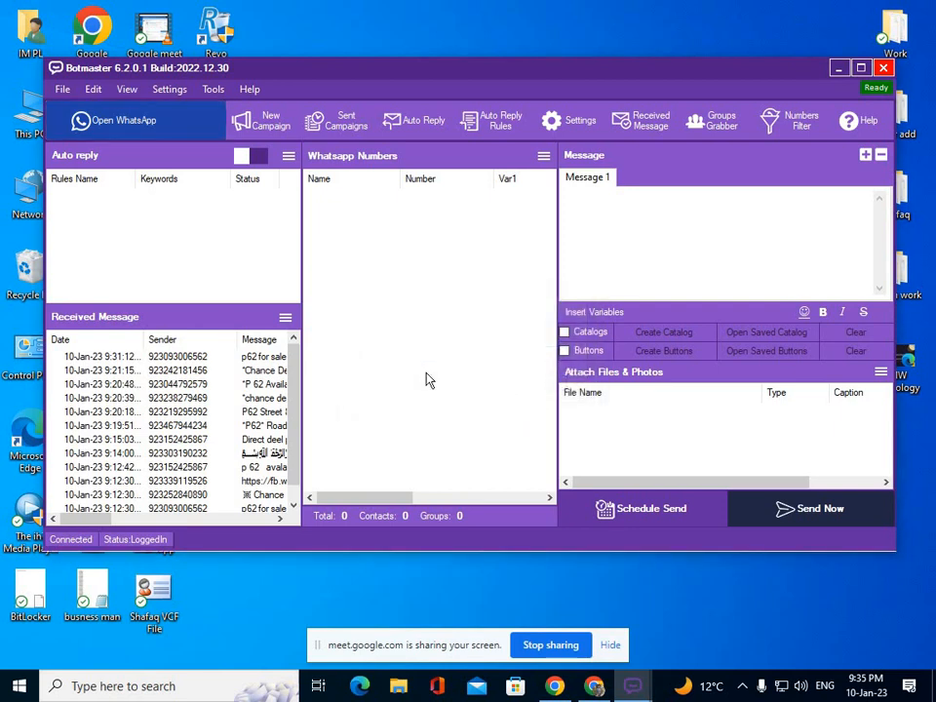
Minimize Botmaster, place BotMaster and Project1 shortcuts top middle, and move bbbb beside check.
left_click(838, 68)
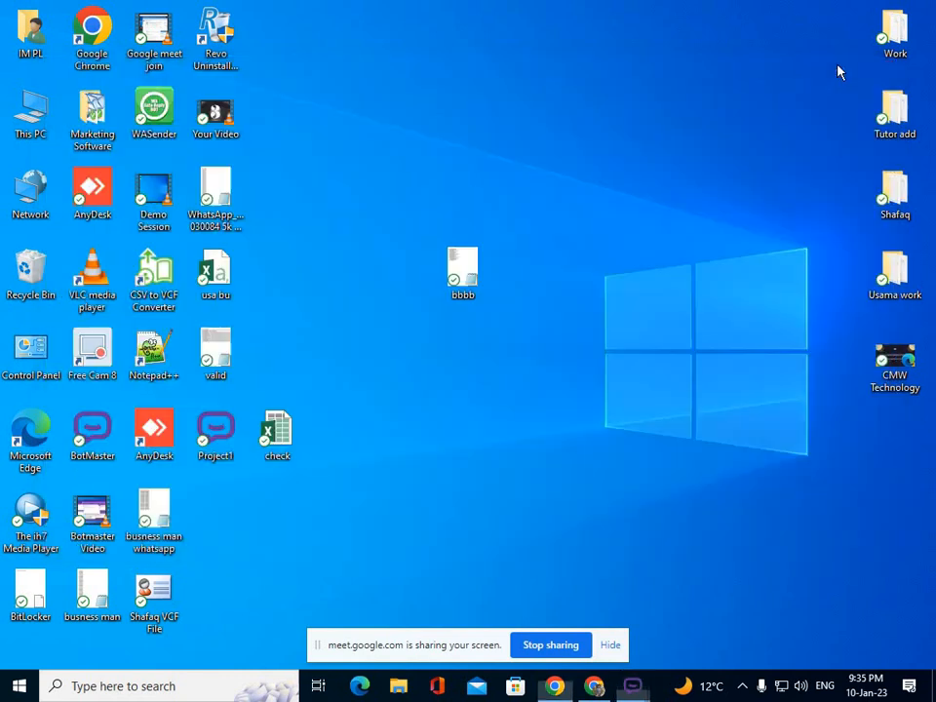
left_click_drag(92, 434, 468, 109)
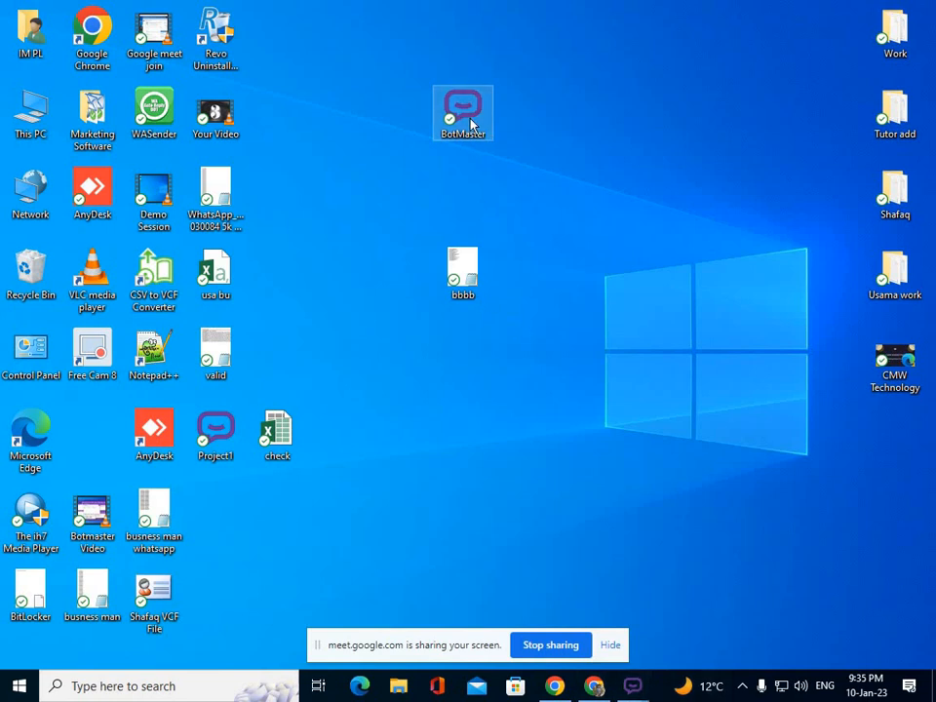
left_click_drag(239, 443, 538, 124)
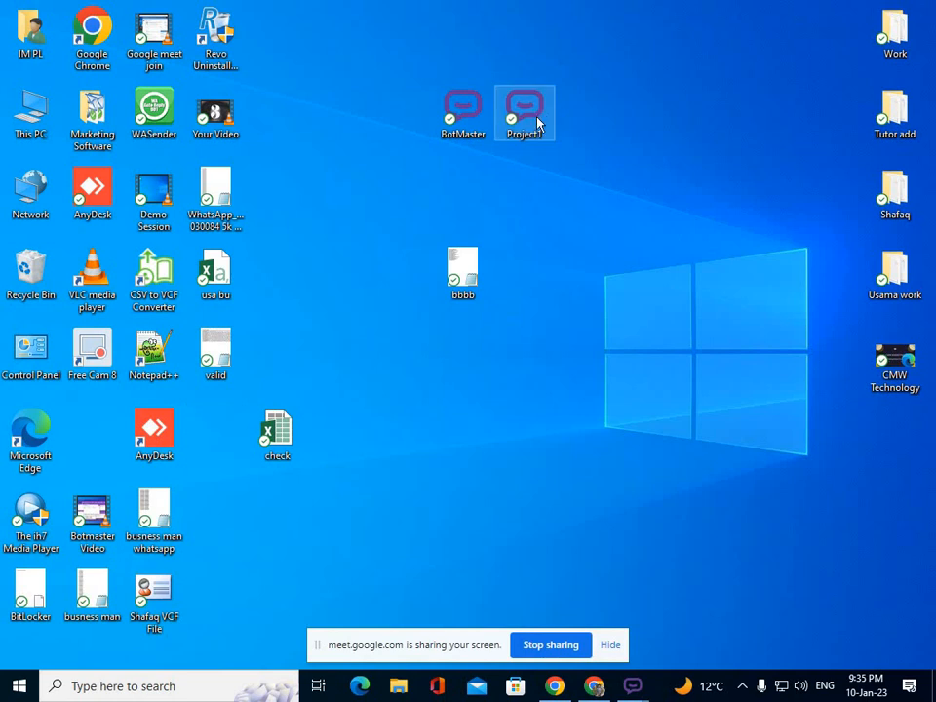
left_click_drag(465, 263, 230, 527)
left_click(293, 453)
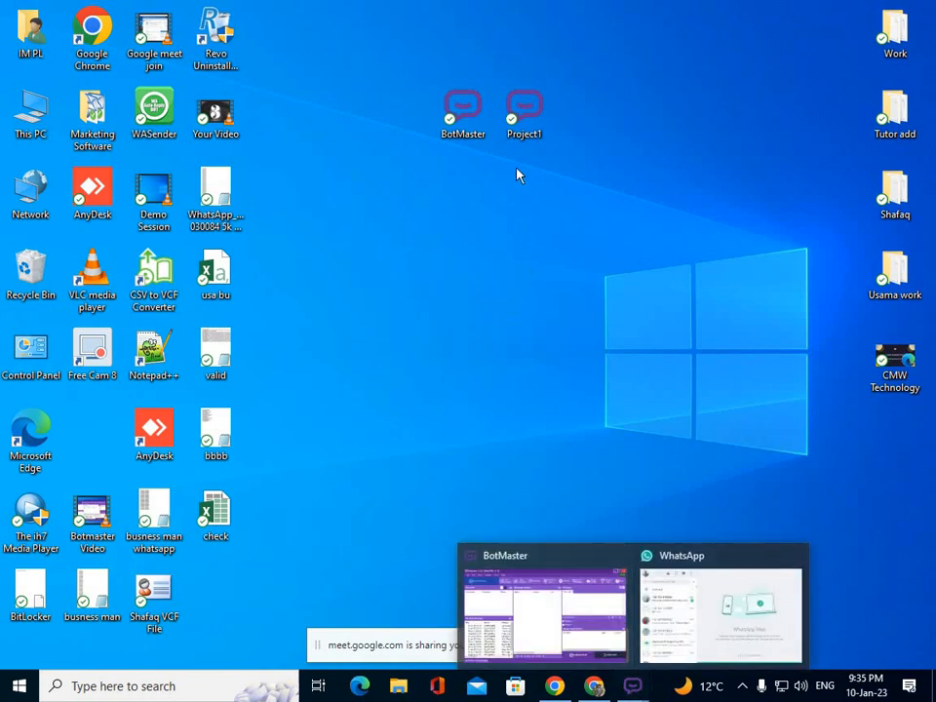
Launch Botmaster from the Project1 shortcut and open WhatsApp for that profile.
double_click(524, 117)
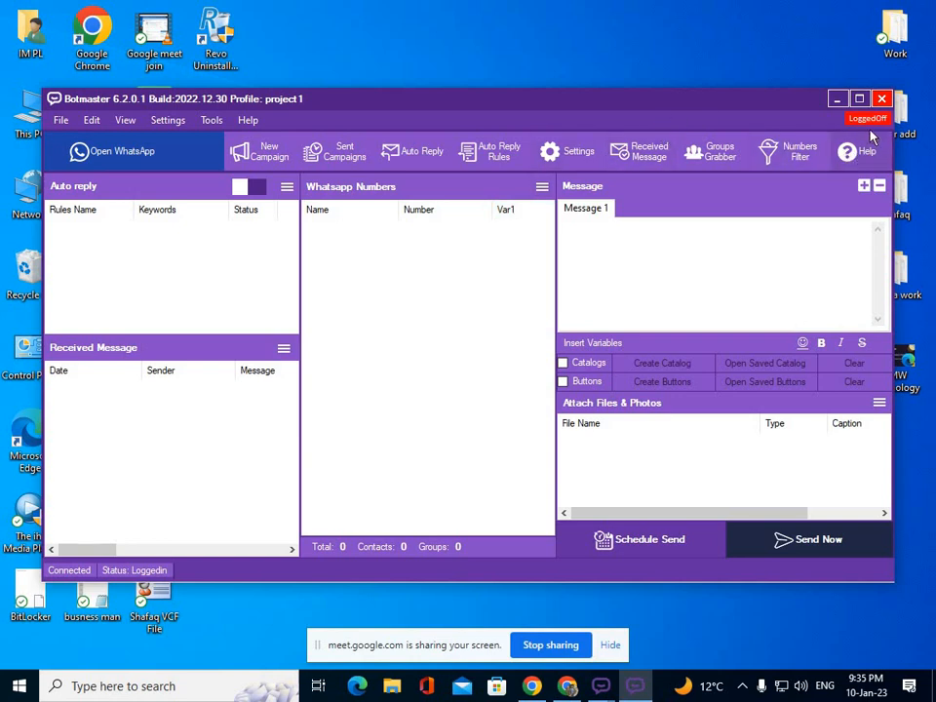
left_click(88, 151)
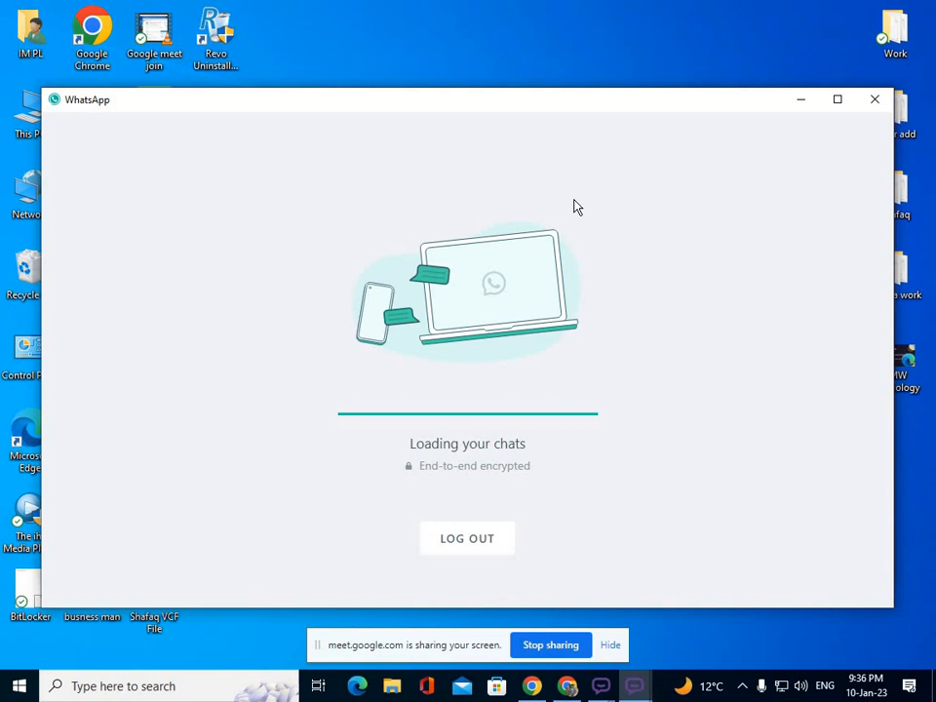
Minimize the WhatsApp window, then reposition and minimize the project1 Botmaster window.
left_click(797, 99)
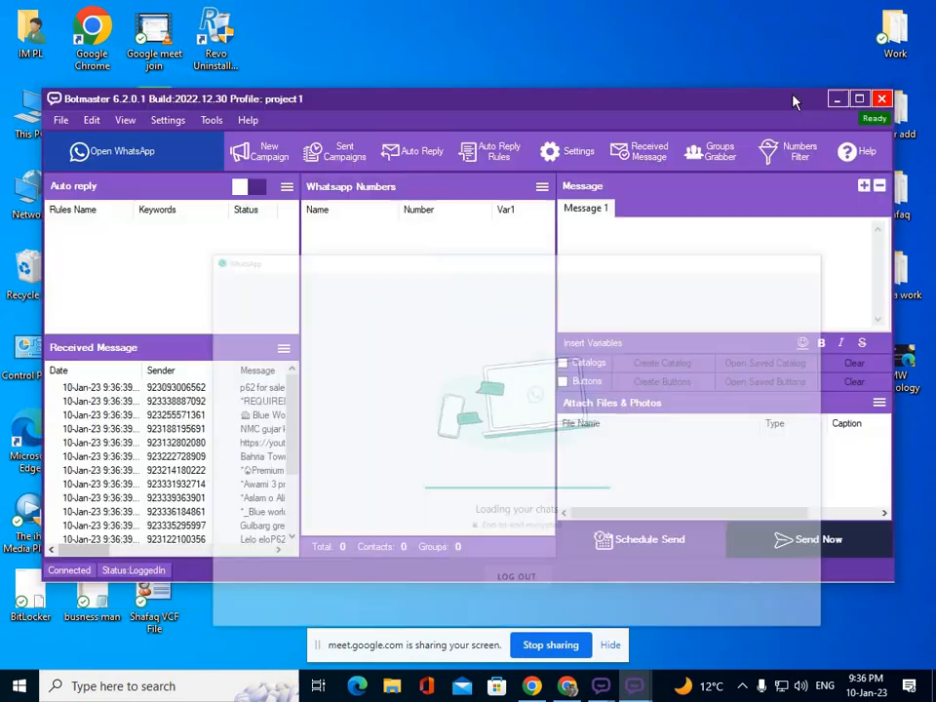
mouse_move(714, 101)
left_mouse_down()
mouse_move(721, 105)
mouse_move(708, 105)
left_mouse_up()
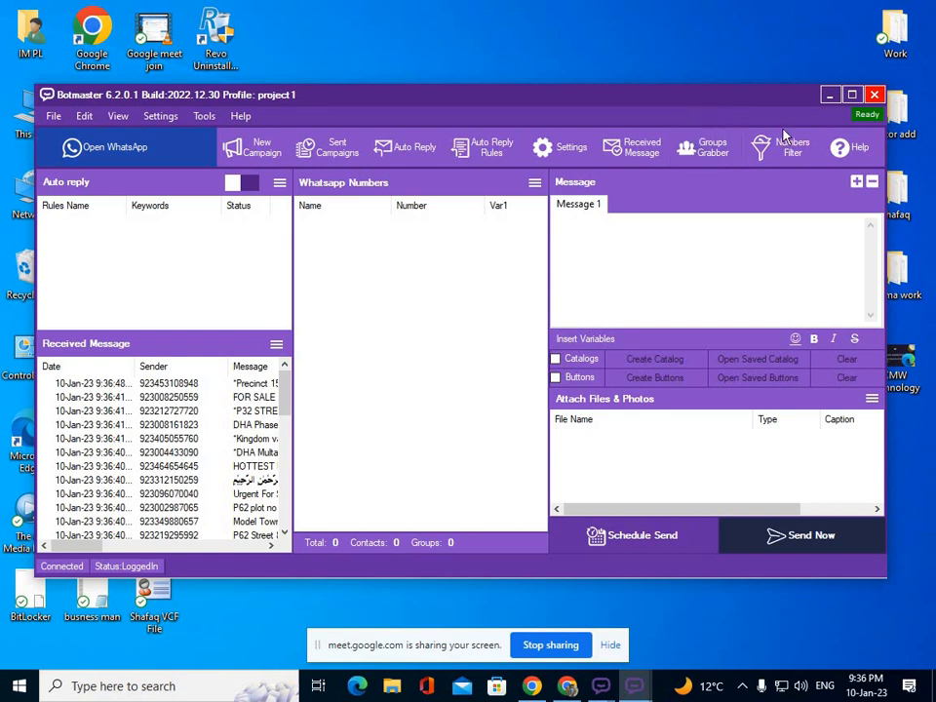
left_click(828, 94)
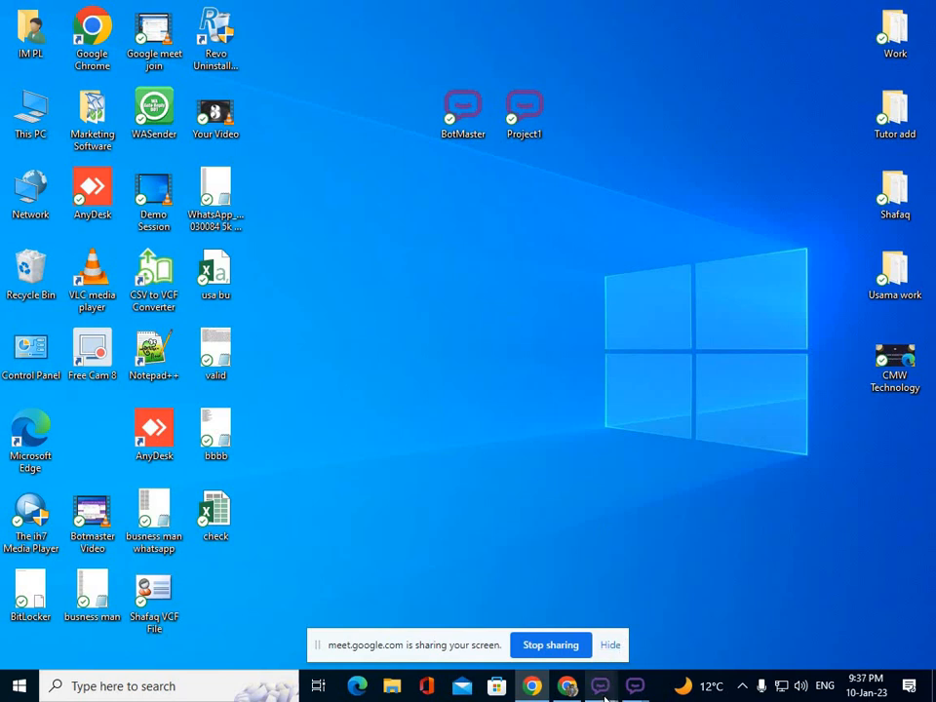
Restore the original Botmaster, one WhatsApp and the project1 Botmaster windows, moving them toward top-left.
mouse_move(603, 688)
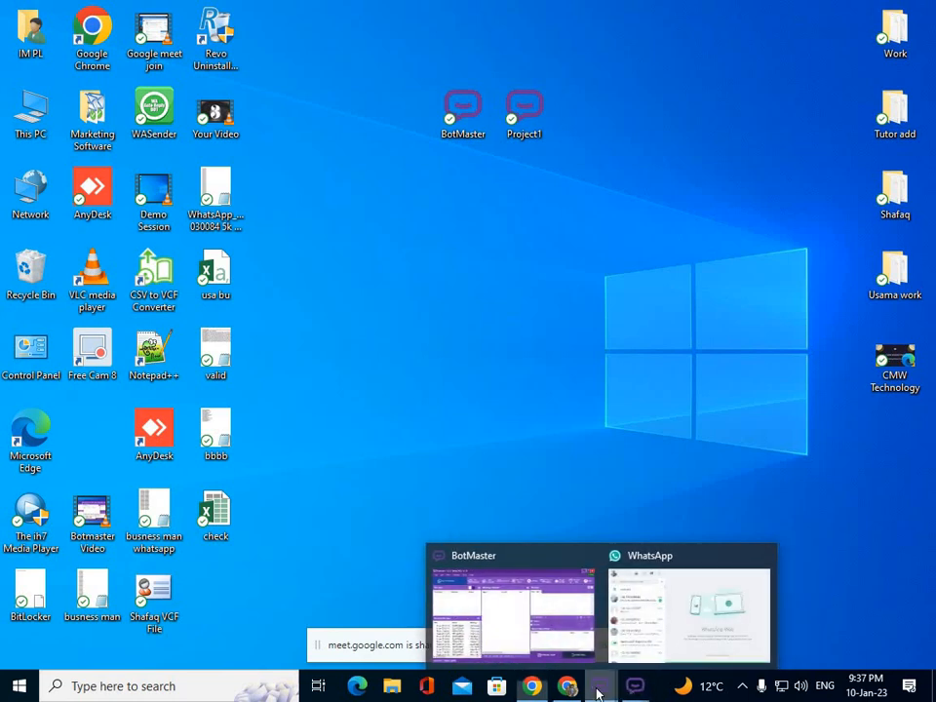
left_click(569, 644)
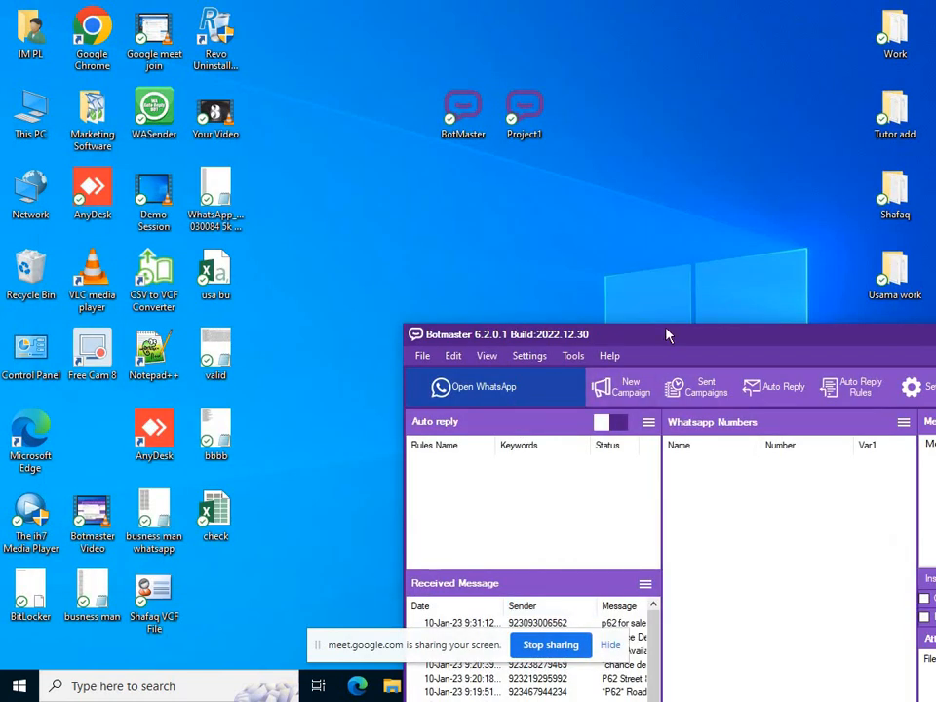
left_click_drag(667, 331, 271, 24)
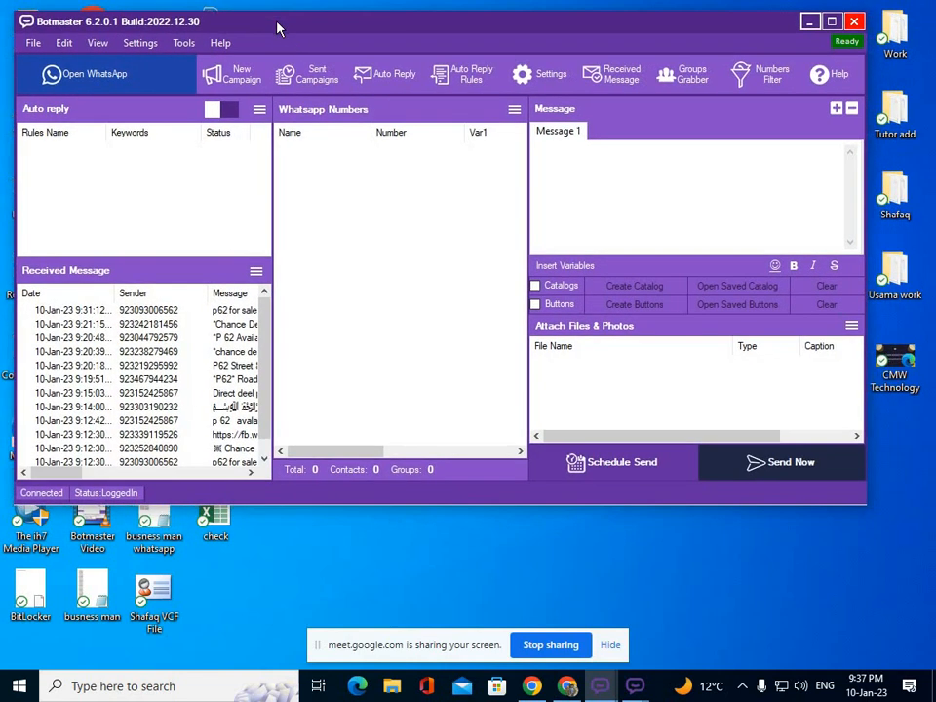
left_click(652, 618)
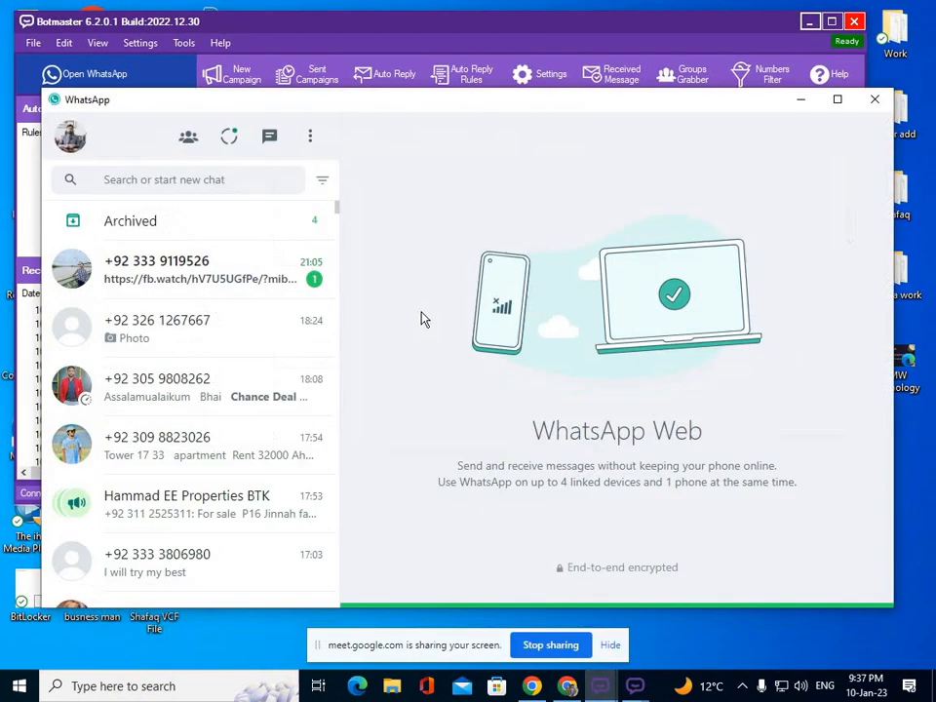
left_click_drag(523, 107, 481, 131)
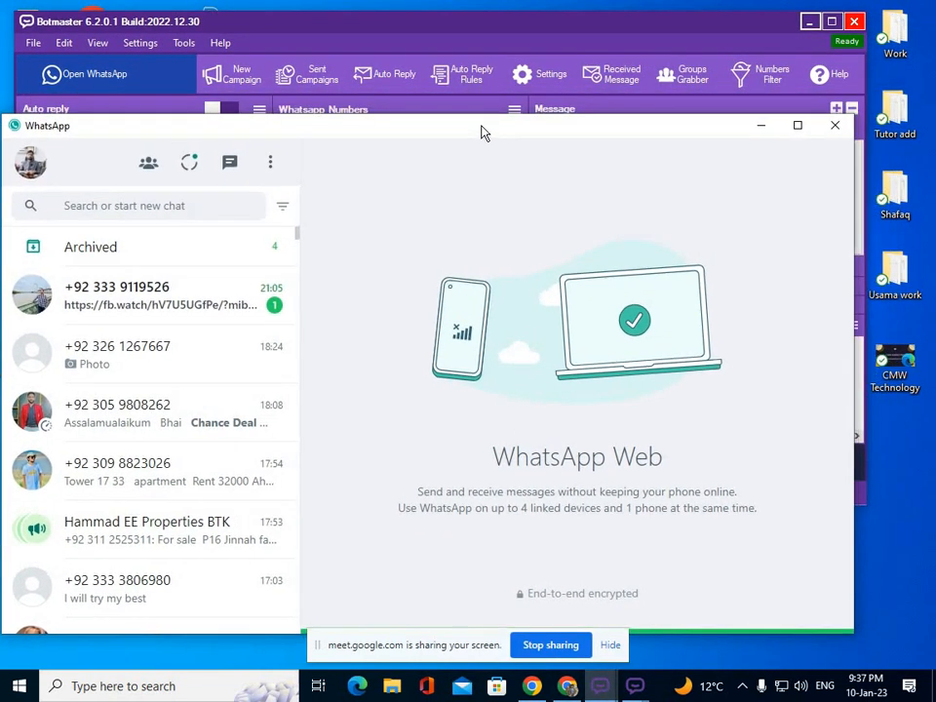
mouse_move(634, 686)
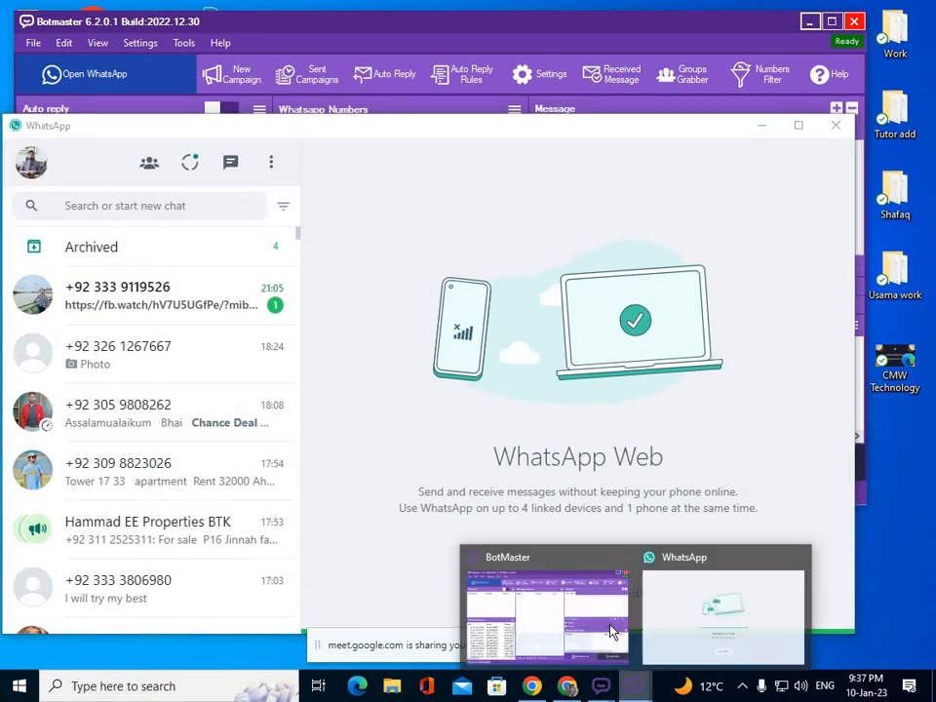
left_click(583, 602)
left_click_drag(752, 337, 364, 140)
Restore the other WhatsApp window and arrange both WhatsApp windows overlapping the project1 Botmaster.
mouse_move(638, 688)
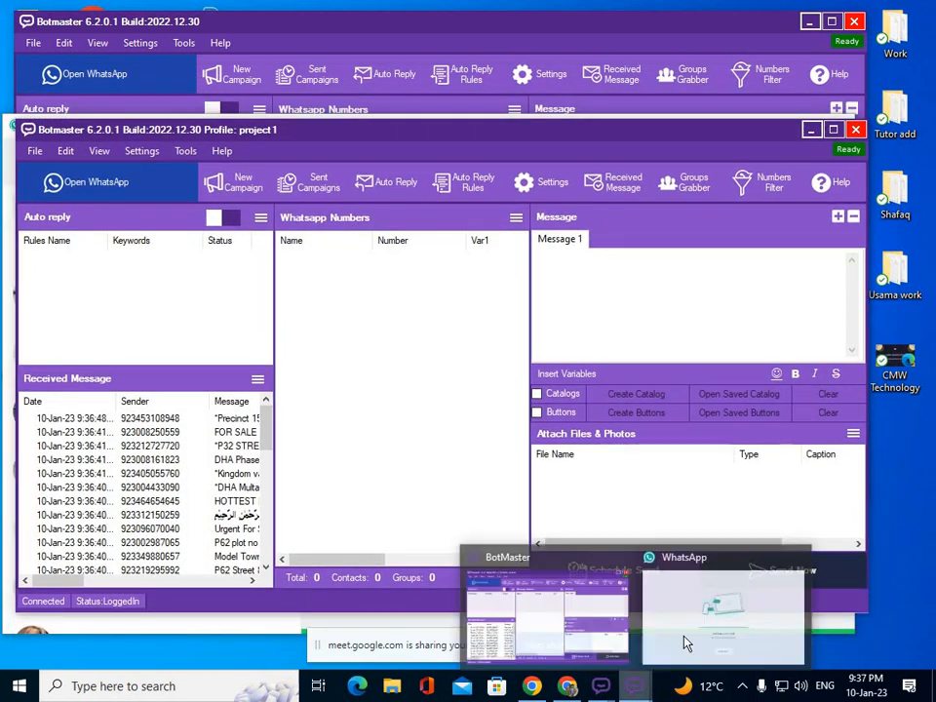
left_click(685, 642)
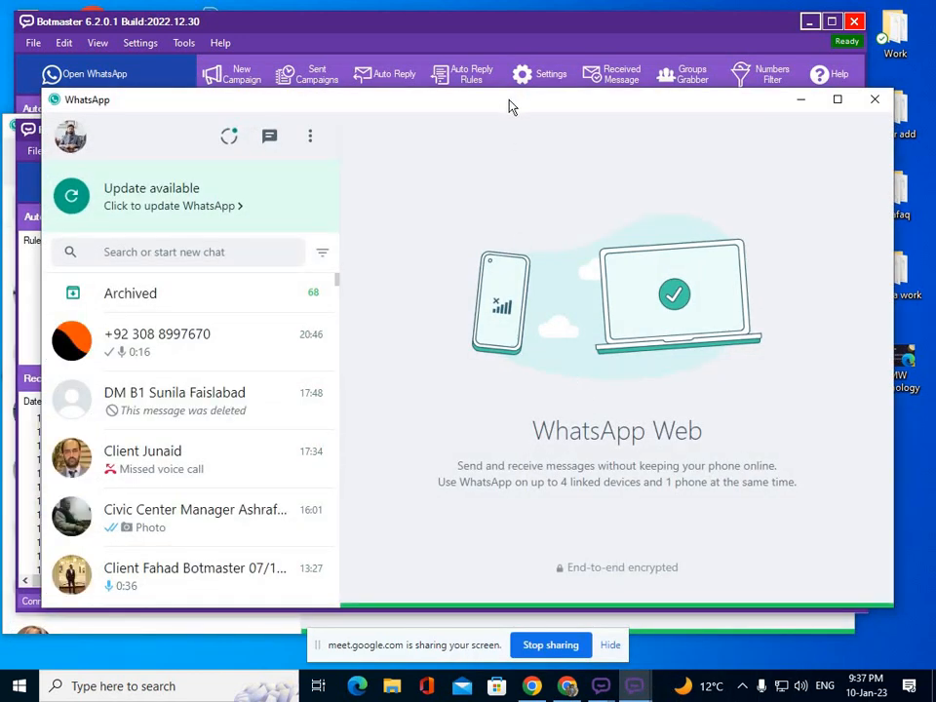
left_click_drag(509, 100, 710, 84)
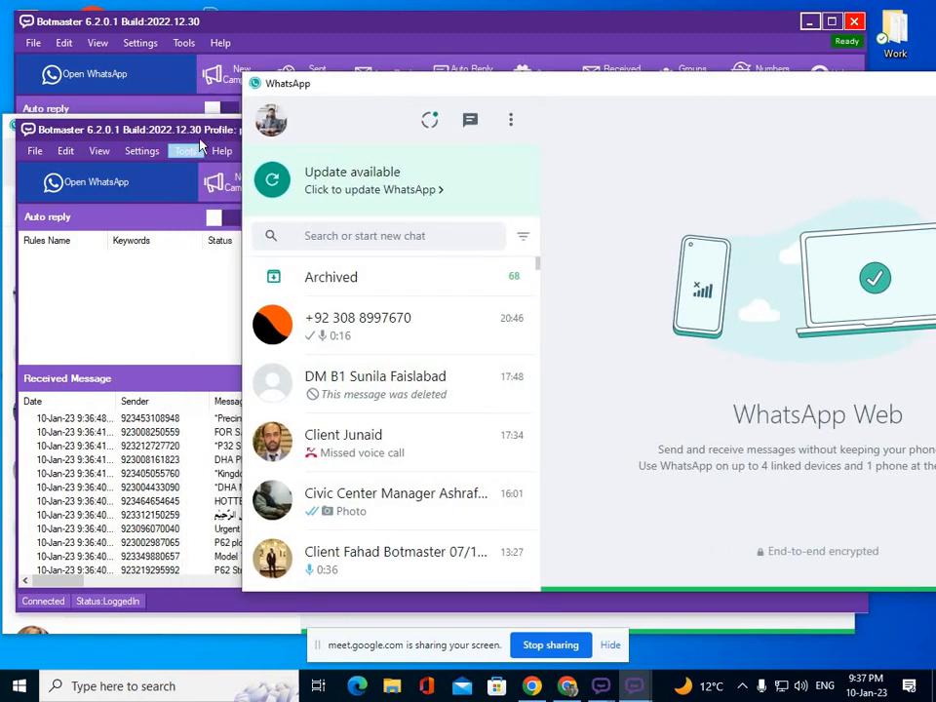
left_click_drag(190, 134, 220, 149)
left_click(231, 128)
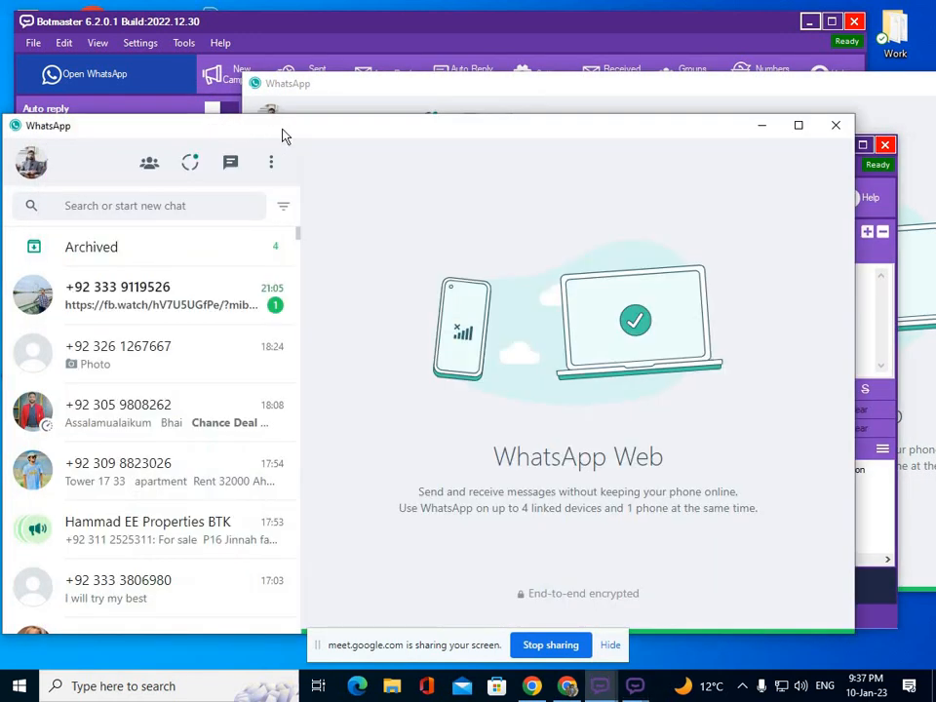
left_click_drag(281, 115, 258, 89)
left_click_drag(373, 83, 414, 97)
left_click_drag(236, 104, 300, 112)
Minimize both WhatsApp windows and nudge the project1 Botmaster window slightly up-left.
left_click(368, 89)
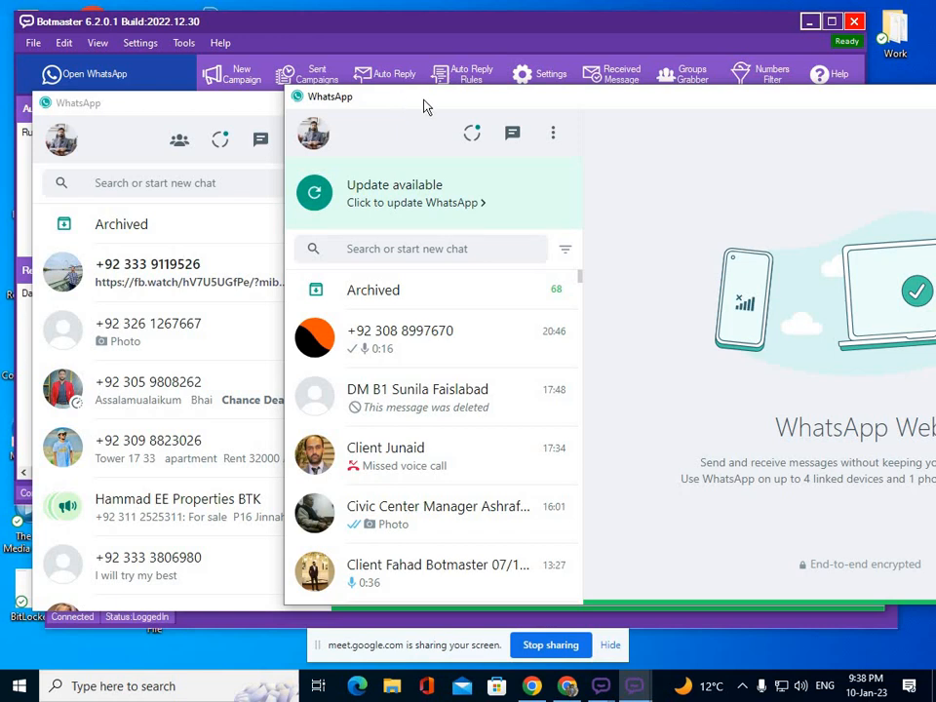
left_click_drag(426, 104, 267, 108)
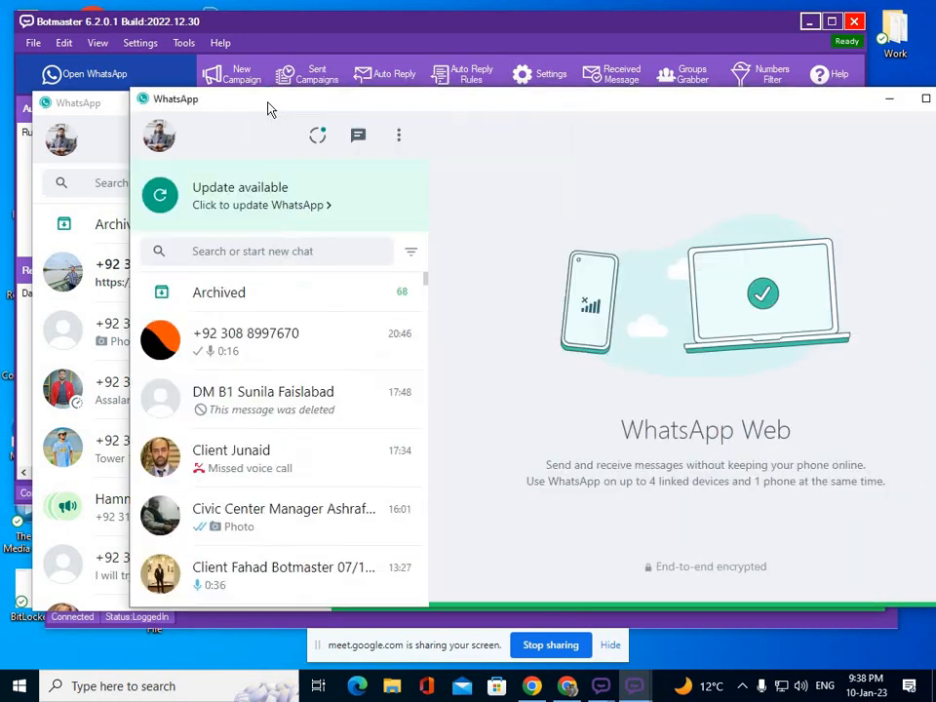
left_click(891, 99)
left_click(787, 103)
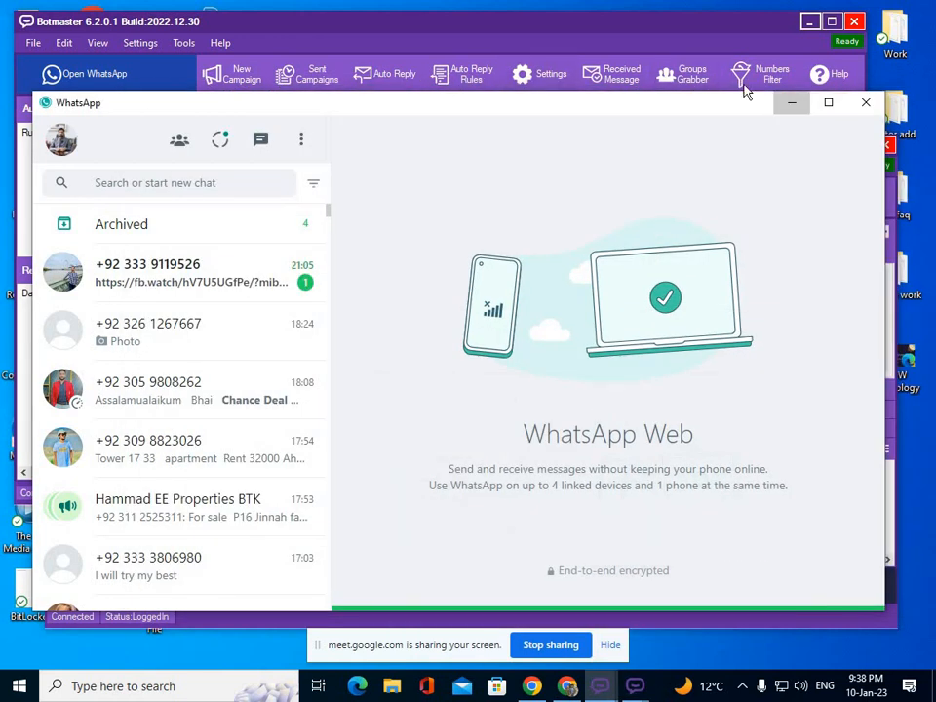
left_click_drag(641, 156, 612, 146)
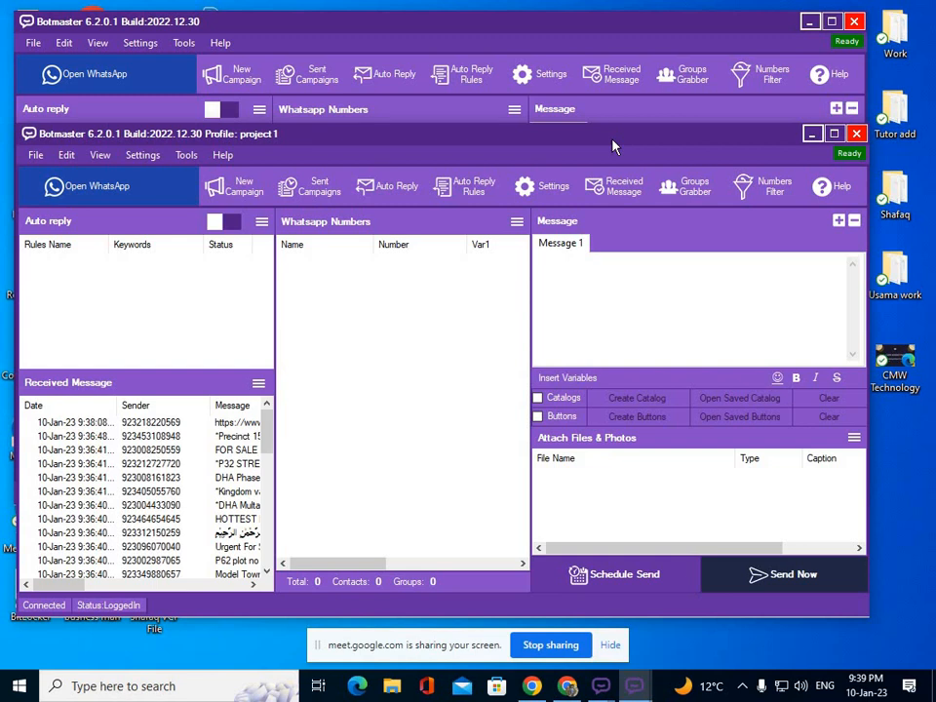
Minimize both Botmaster windows and refresh the desktop.
left_click(811, 134)
left_click(809, 21)
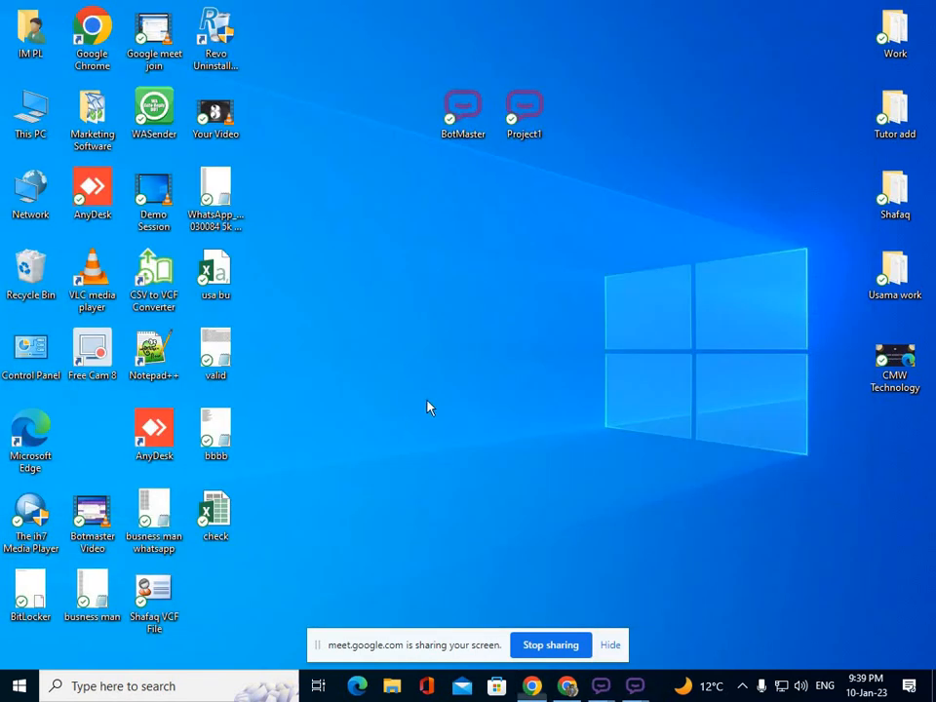
right_click(354, 122)
left_click(426, 174)
Restore Botmaster and submit a new profile named 'Project 2'.
mouse_move(601, 686)
left_click(501, 562)
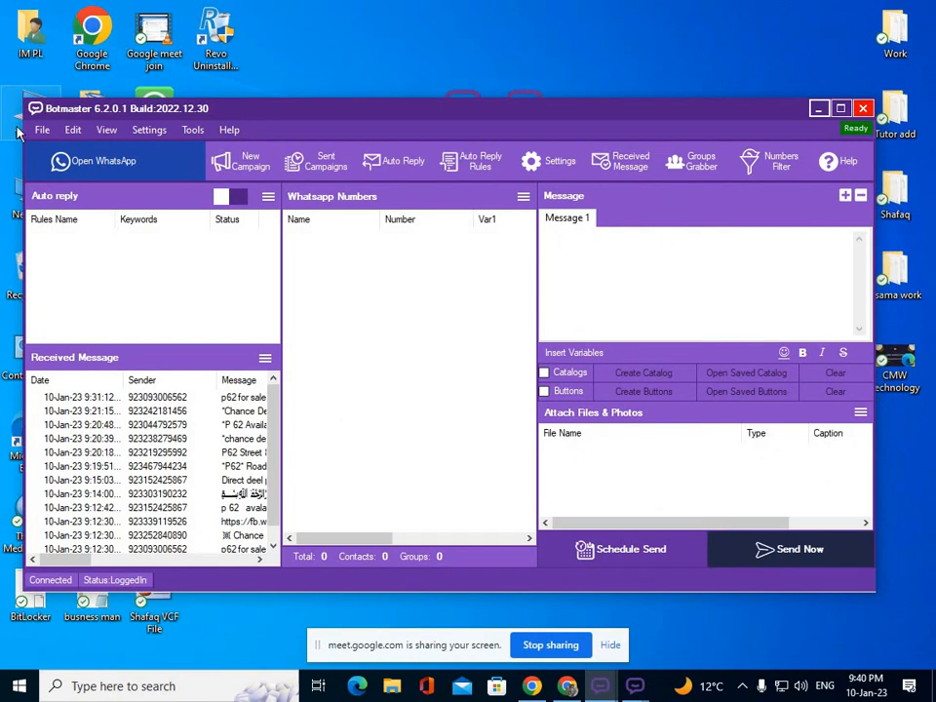
left_click(42, 130)
left_click(78, 147)
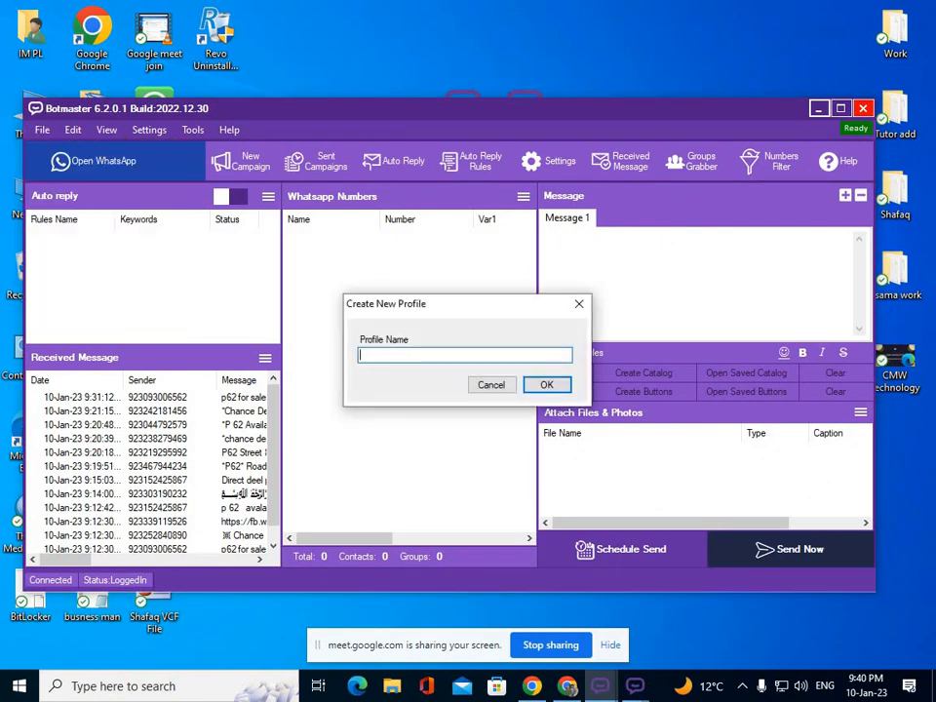
type("Project 2")
left_click(546, 385)
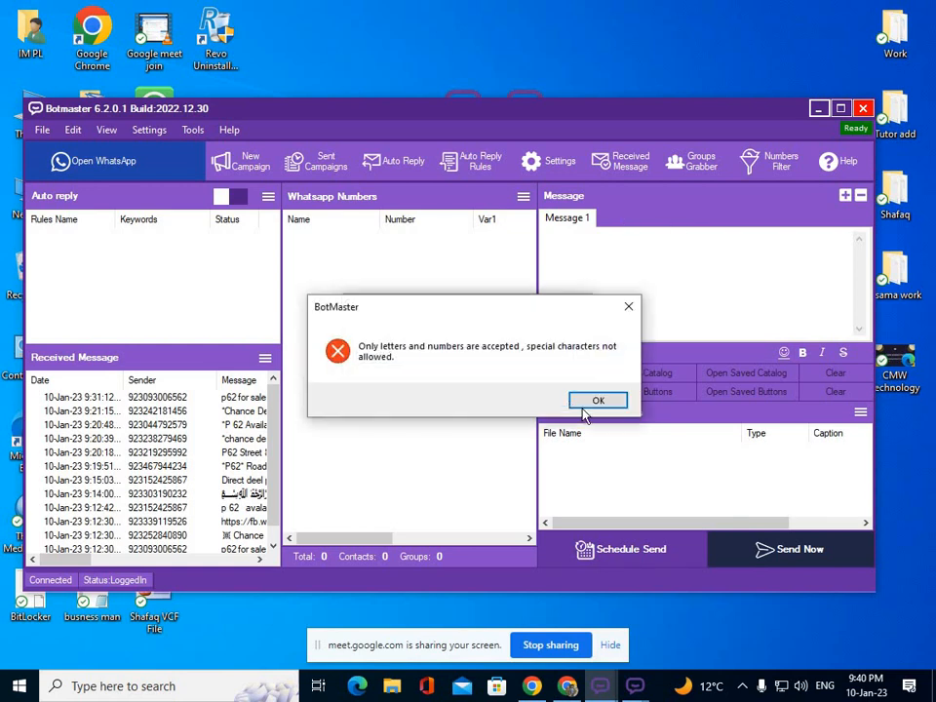
Dismiss the special-characters error, remove the space to create Project2, and minimize Botmaster.
left_click(591, 400)
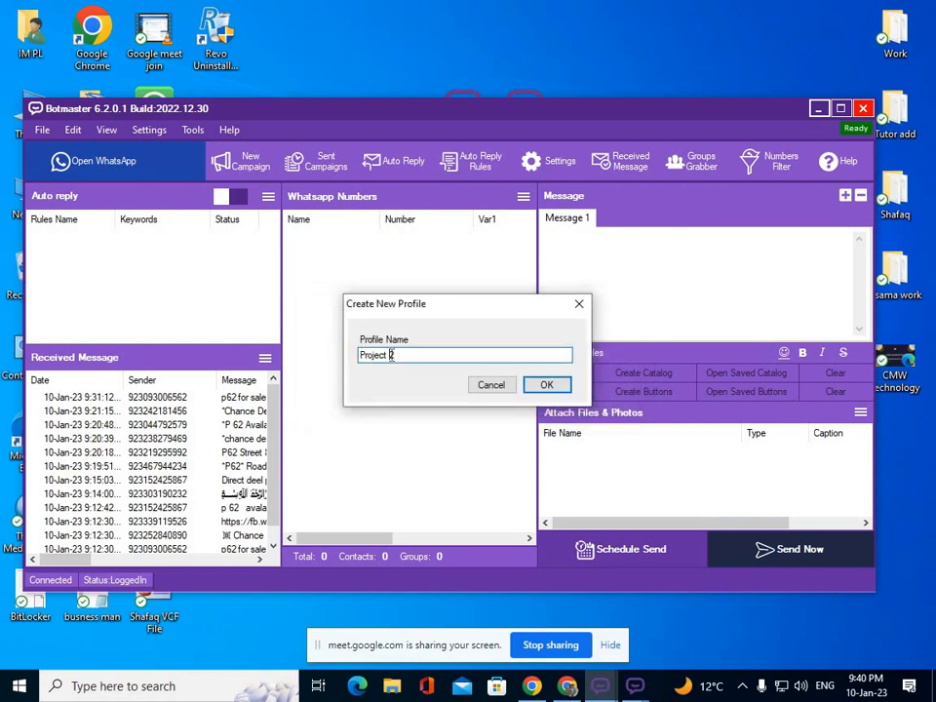
left_click(390, 355)
key("BackSpace")
left_click(546, 385)
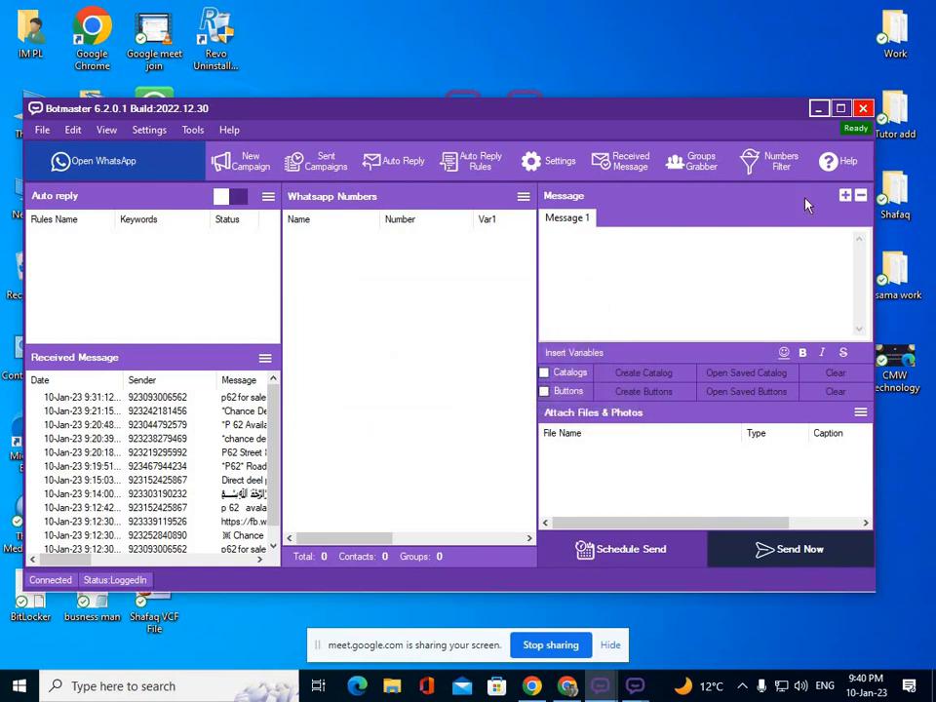
left_click(820, 110)
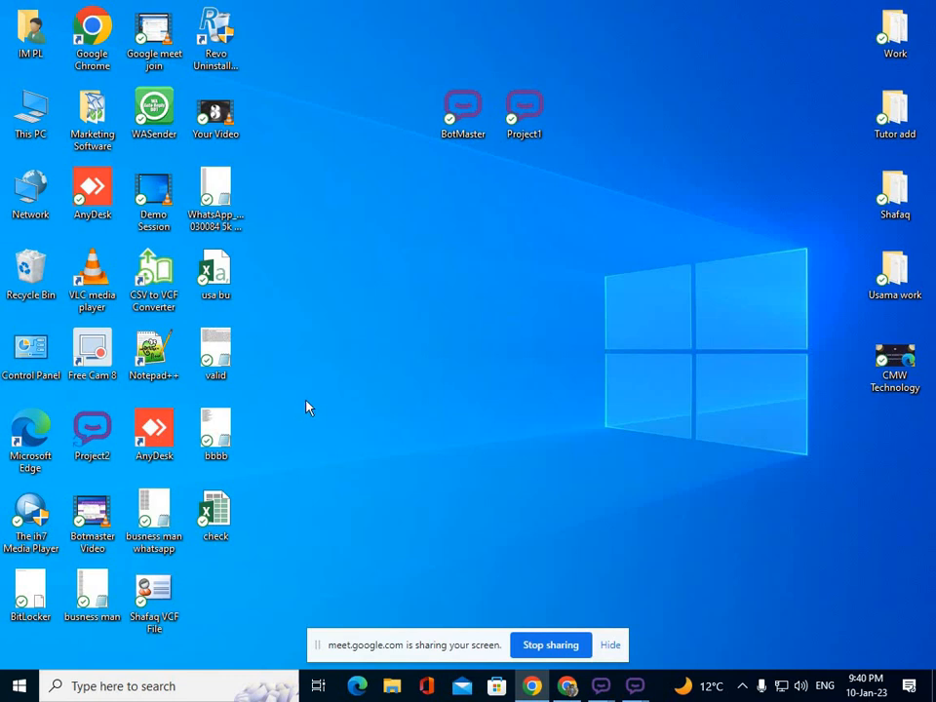
Refresh the desktop and create a profile named project2 via File > Create New Profile.
right_click(295, 124)
left_click(395, 172)
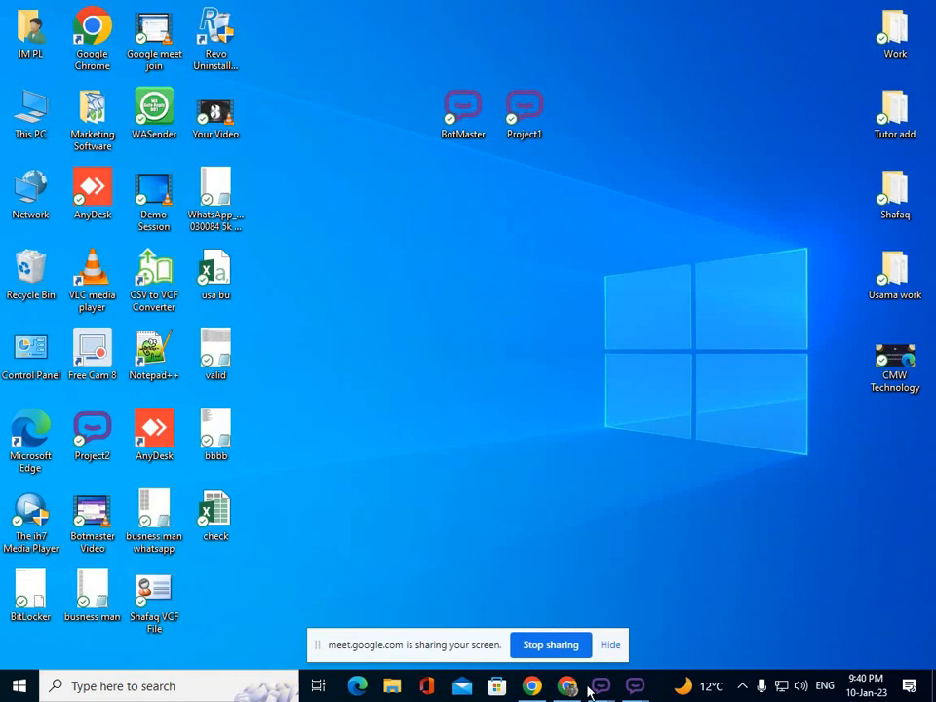
mouse_move(599, 685)
left_click(518, 596)
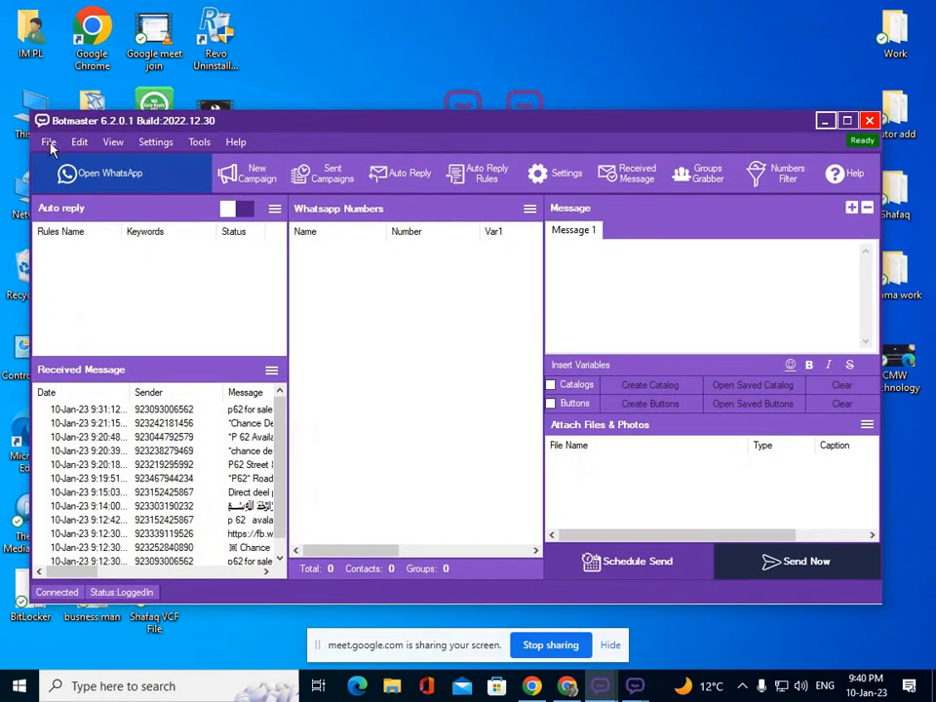
left_click(47, 142)
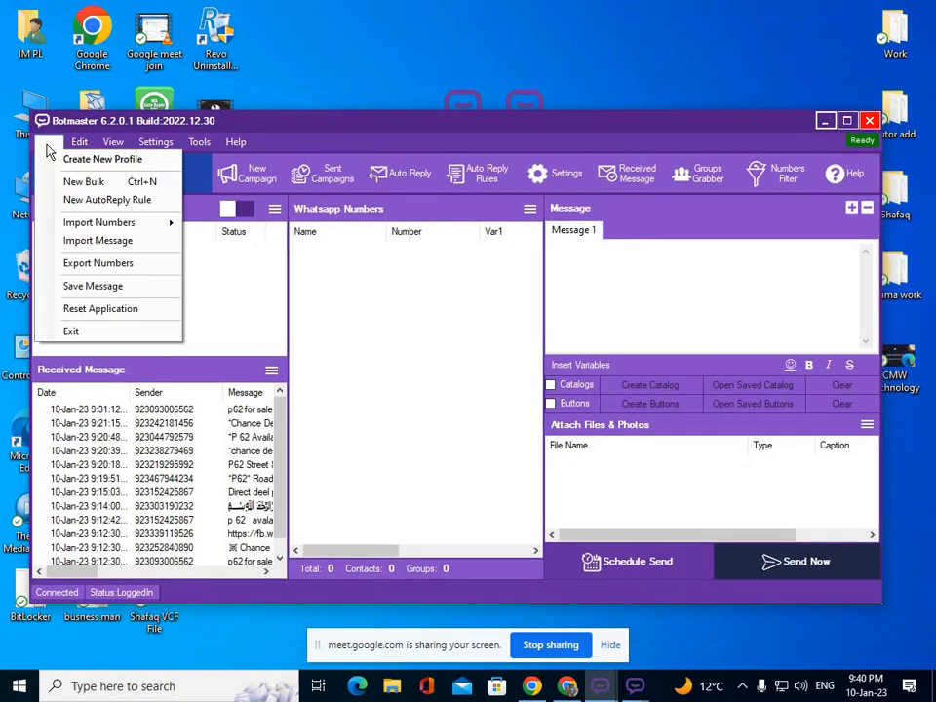
left_click(78, 159)
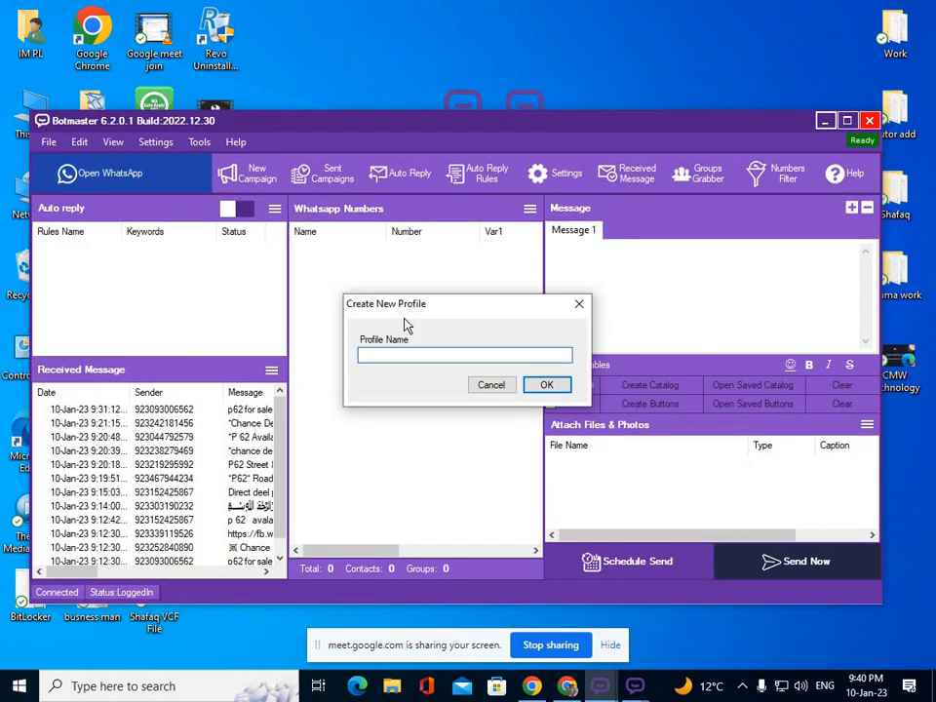
type("project2")
left_click(558, 388)
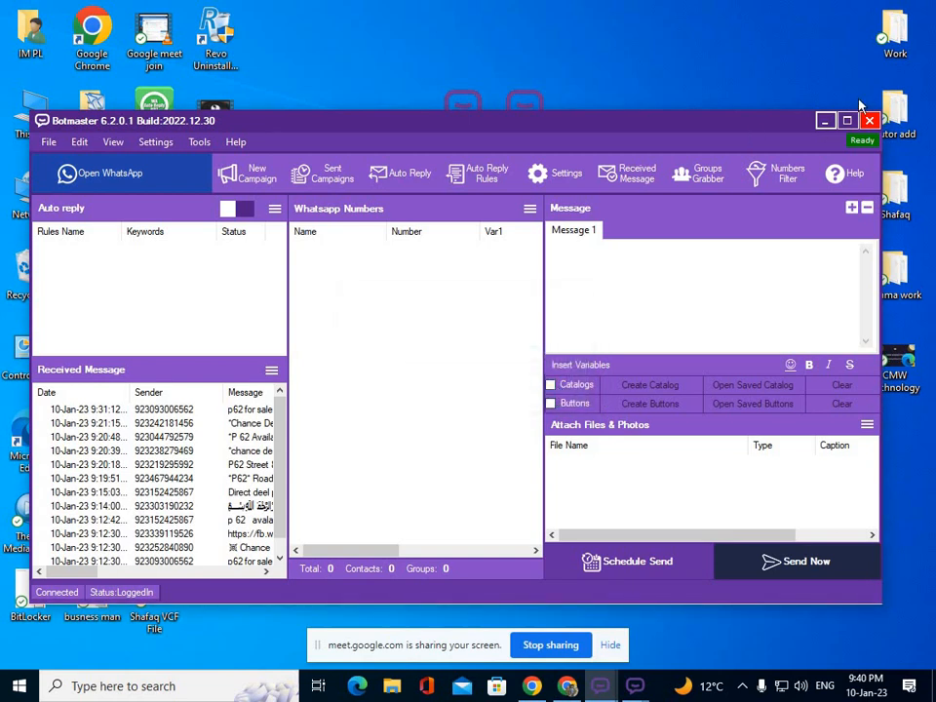
Minimize Botmaster, refresh the desktop, and drag the Project2 shortcut beside Project1.
left_click(825, 120)
right_click(541, 278)
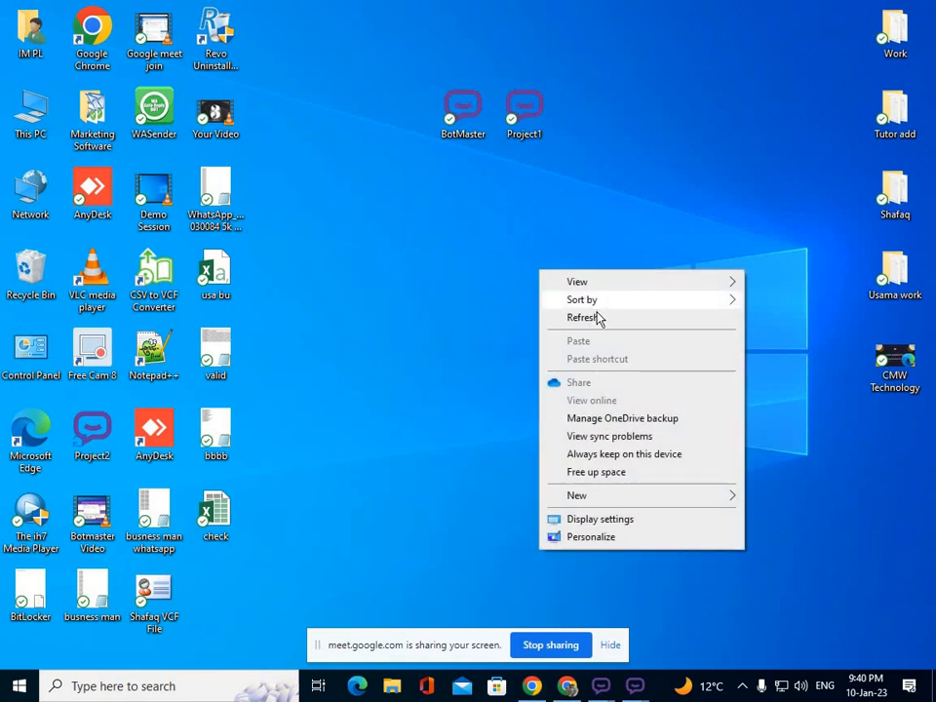
left_click(597, 318)
left_click_drag(103, 446, 591, 130)
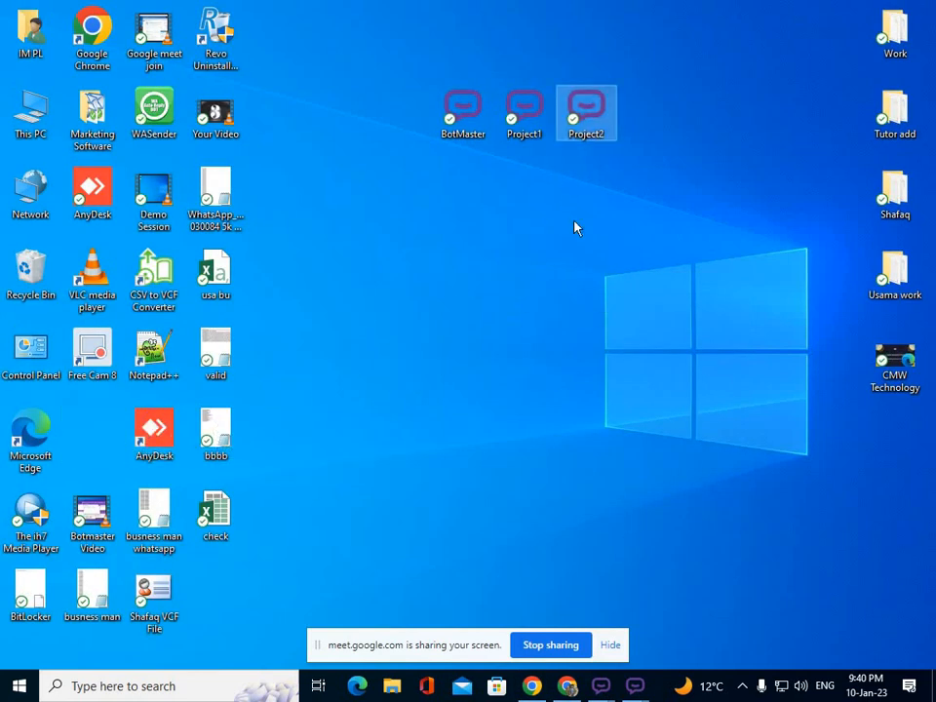
Launch the Project2 shortcut, connect WhatsApp, and minimize WhatsApp once chats load.
double_click(602, 118)
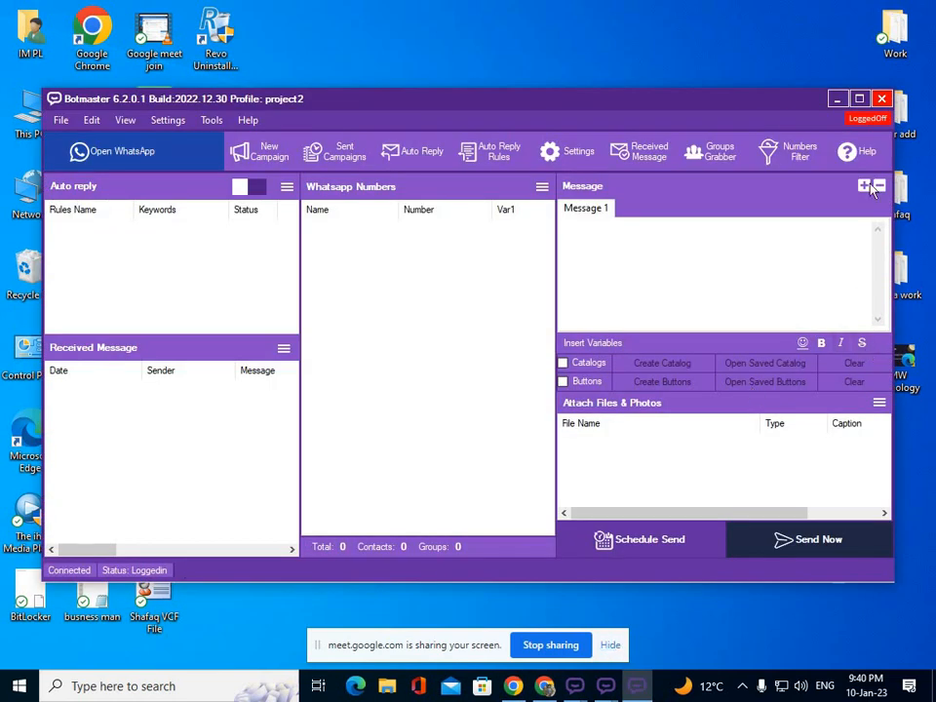
left_click(147, 153)
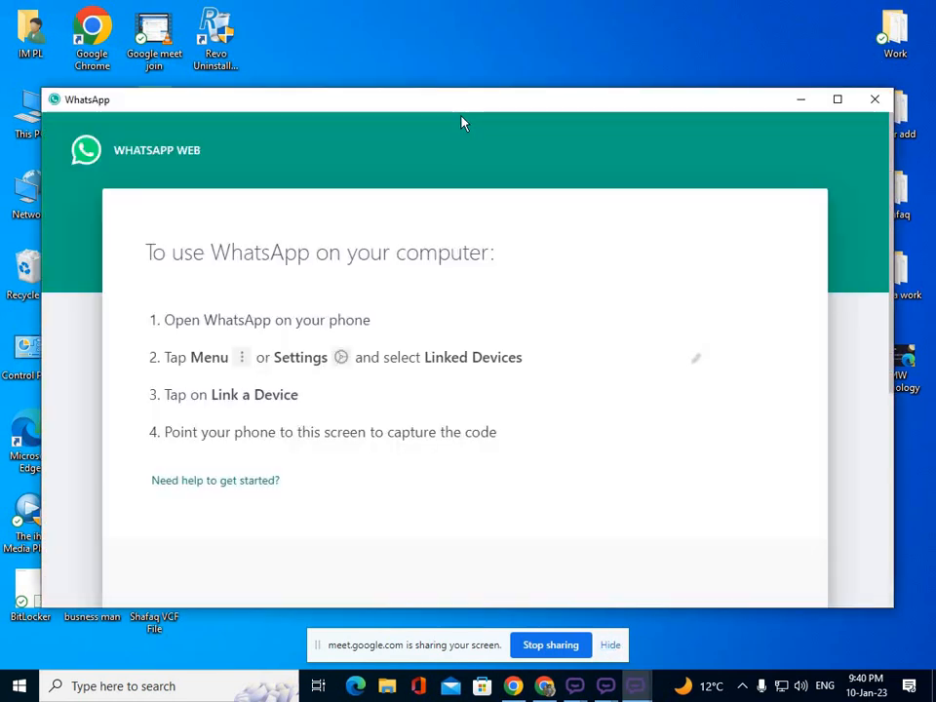
left_click_drag(463, 106, 427, 109)
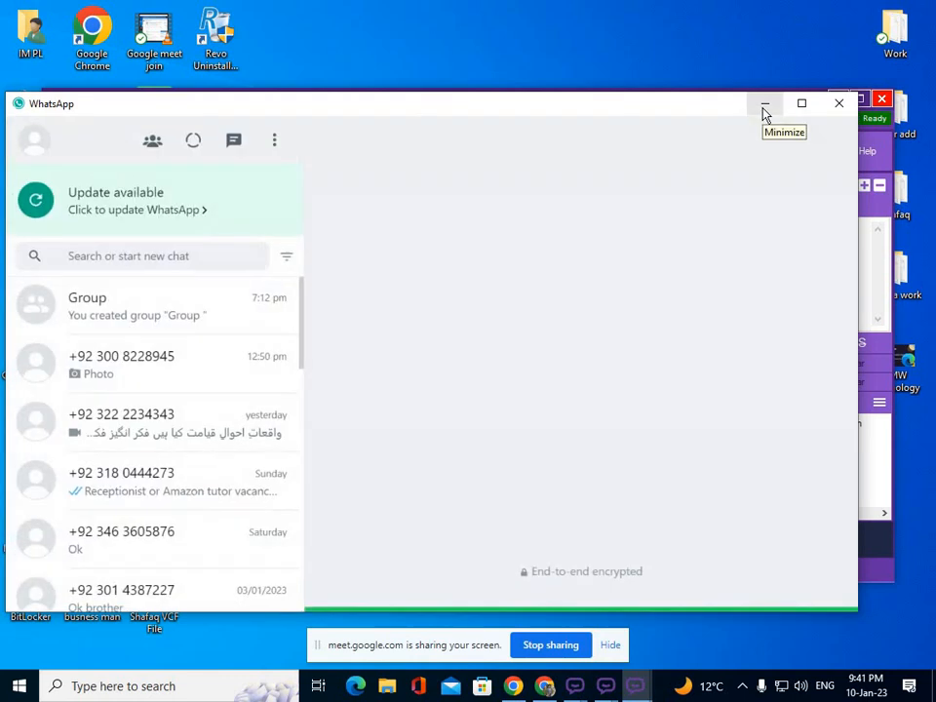
left_click(764, 106)
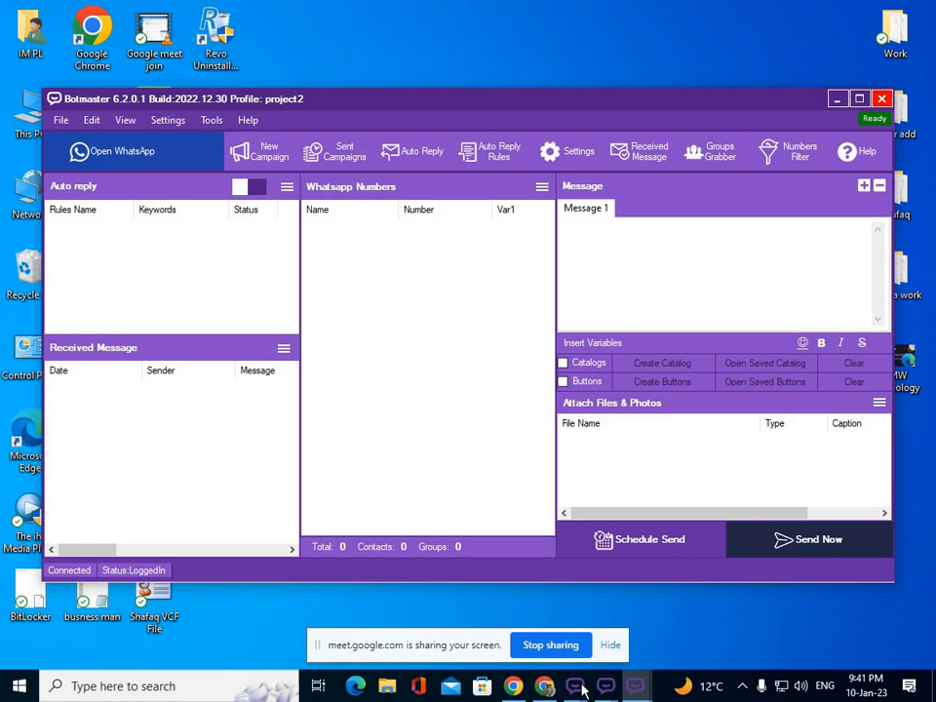
Check the main, project1 and project2 Botmaster windows, then minimize project2 and project1.
mouse_move(575, 685)
left_click(503, 563)
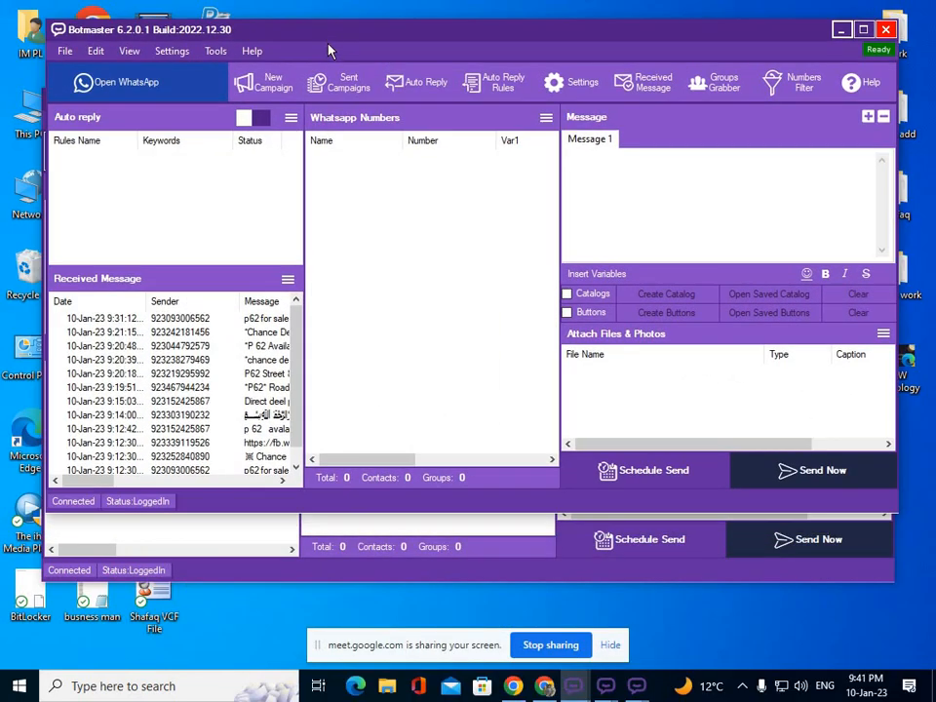
mouse_move(605, 692)
left_click(560, 637)
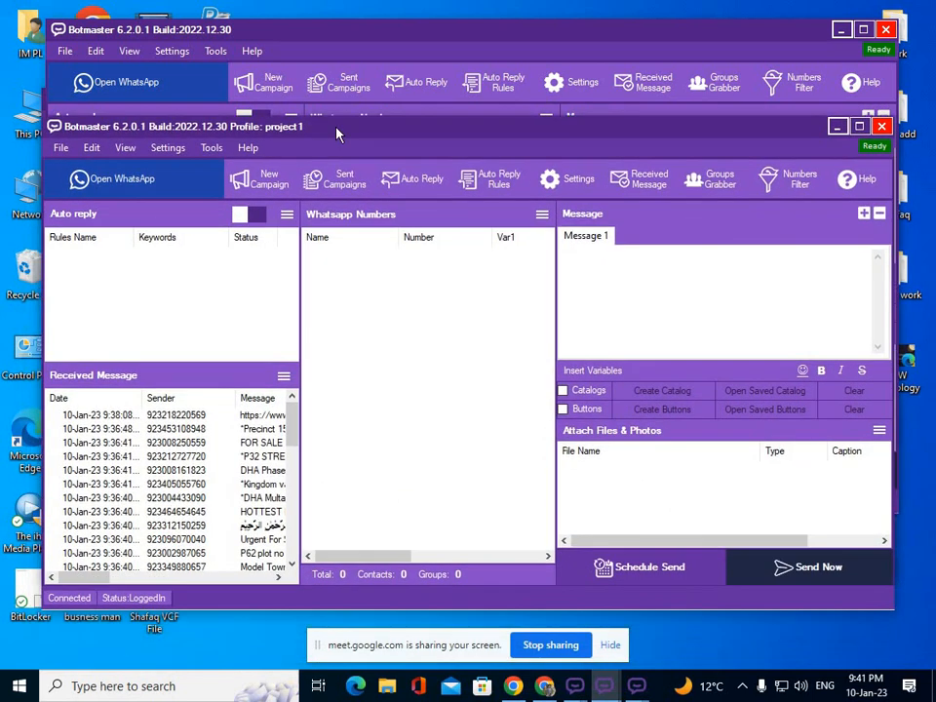
mouse_move(638, 688)
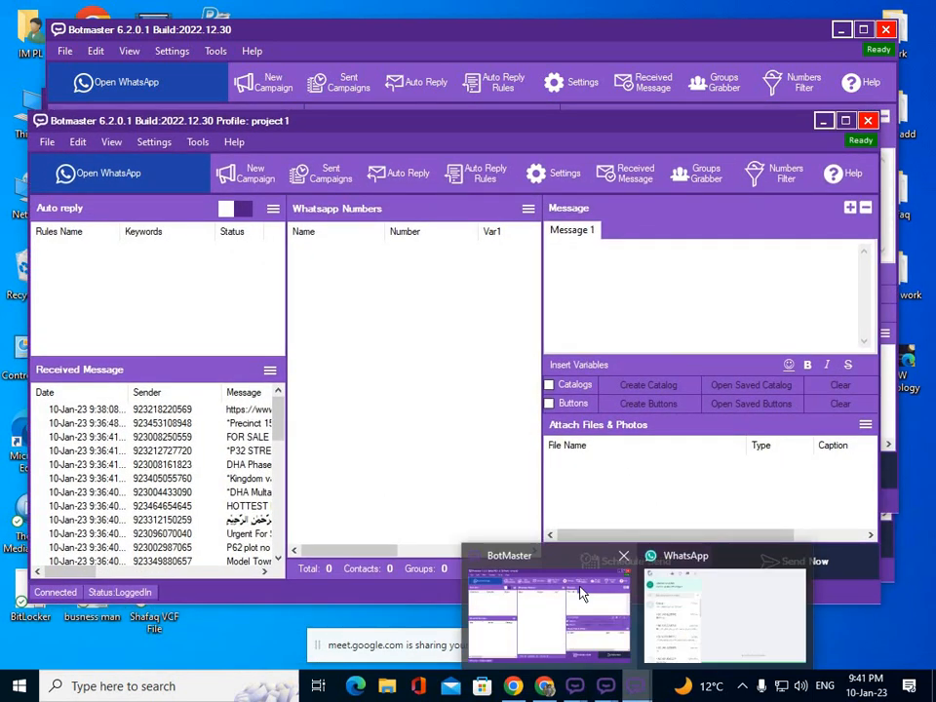
left_click(583, 596)
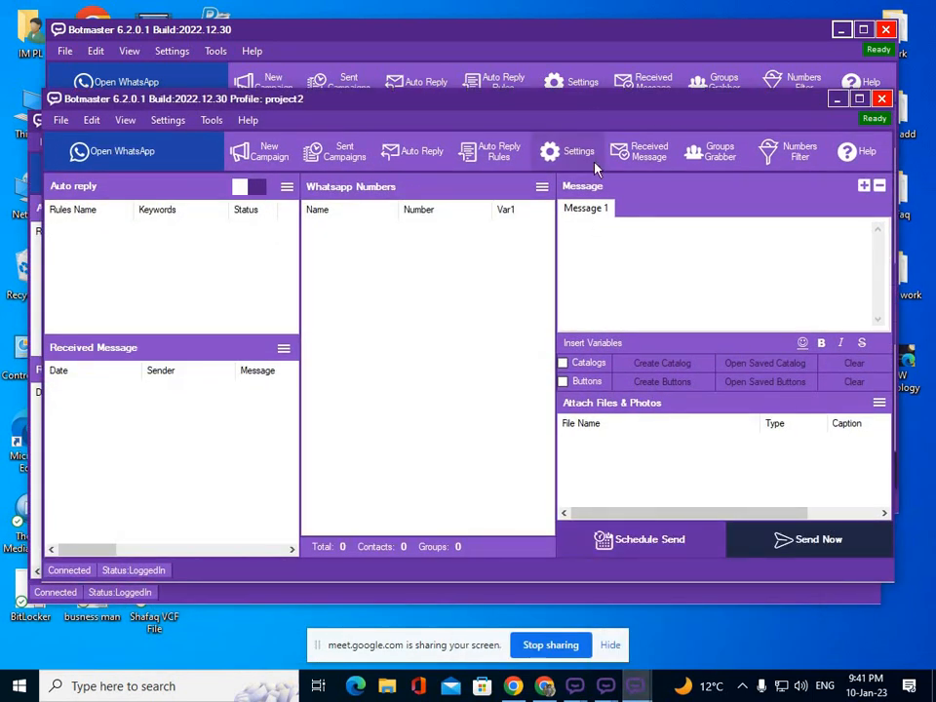
left_click_drag(585, 97, 565, 160)
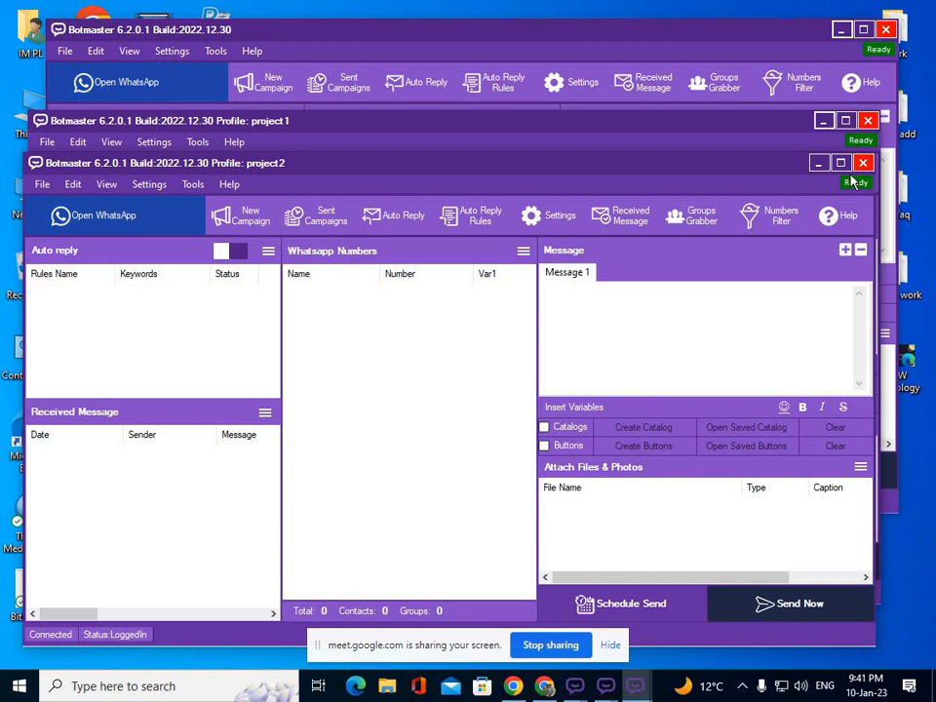
left_click(818, 163)
left_click(824, 120)
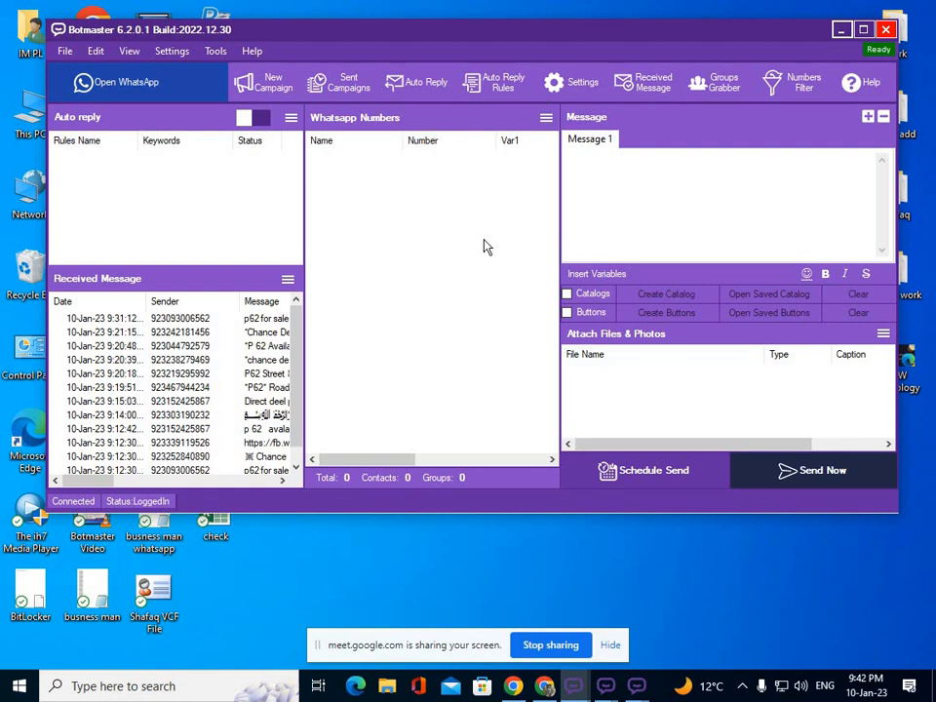
Click into Message 1 and open the Whatsapp Numbers menu, then minimize Botmaster.
left_click(601, 165)
left_click(547, 118)
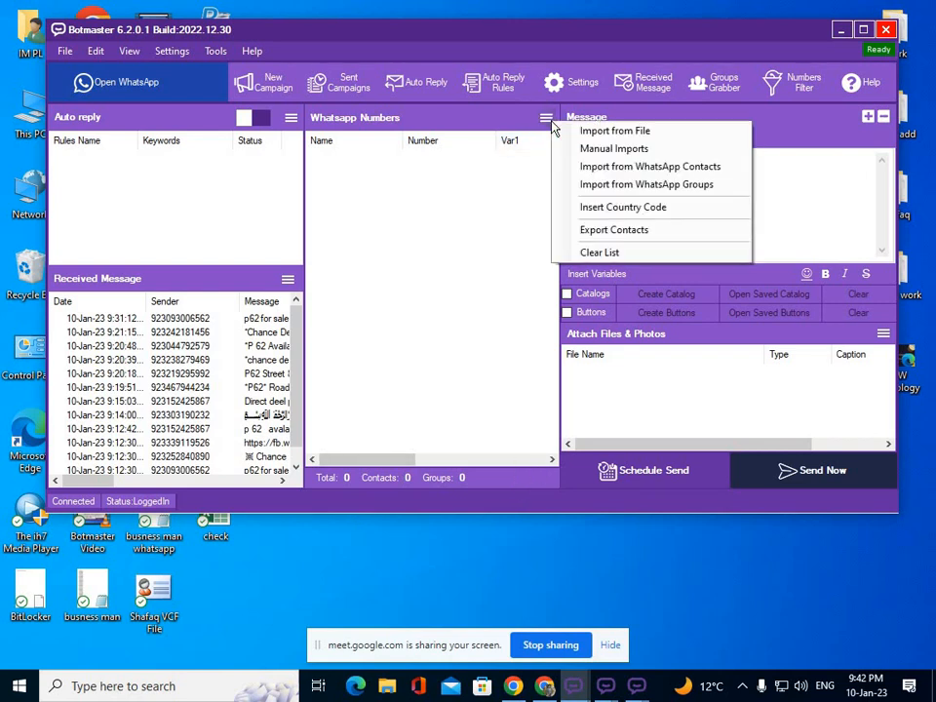
left_click(839, 32)
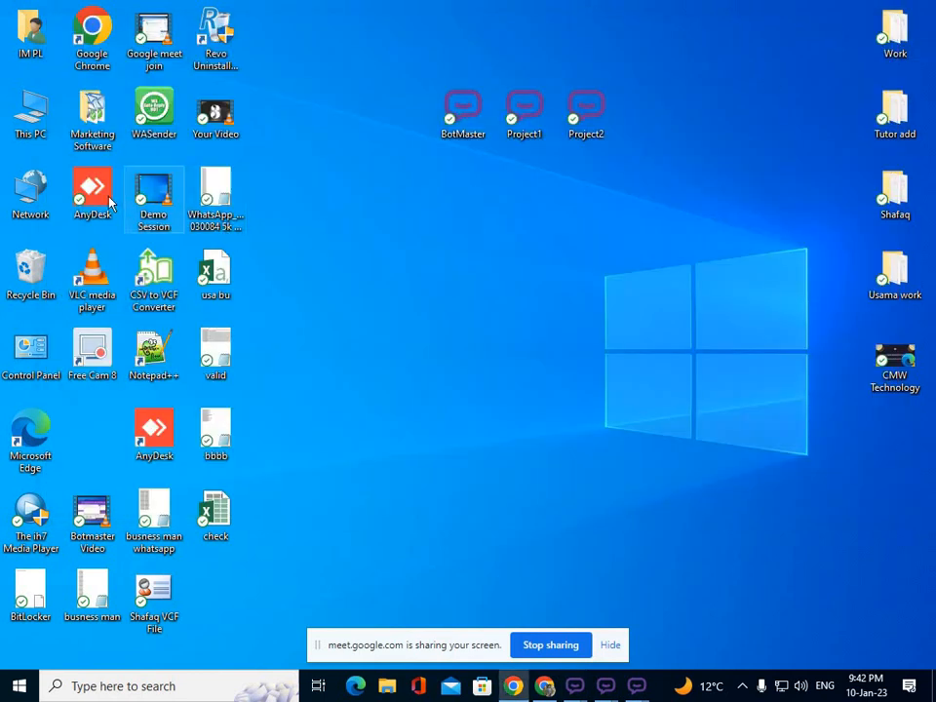
In Marketing Software > NumGen, delete the Generated 1000 Numbers and WhatsApp_Numbers files.
double_click(94, 117)
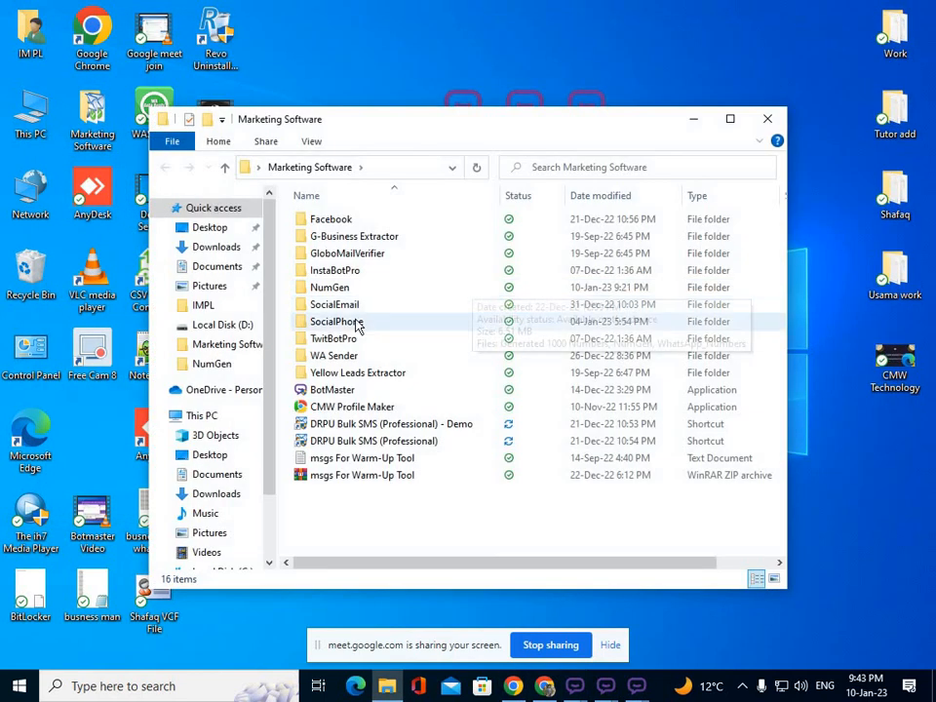
double_click(349, 288)
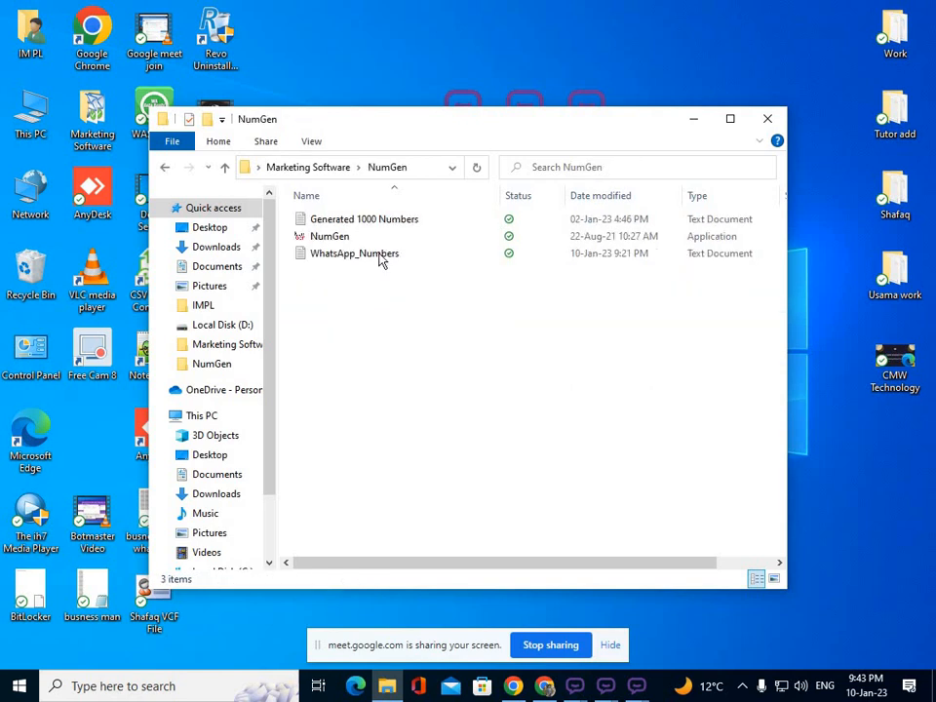
left_click(393, 221)
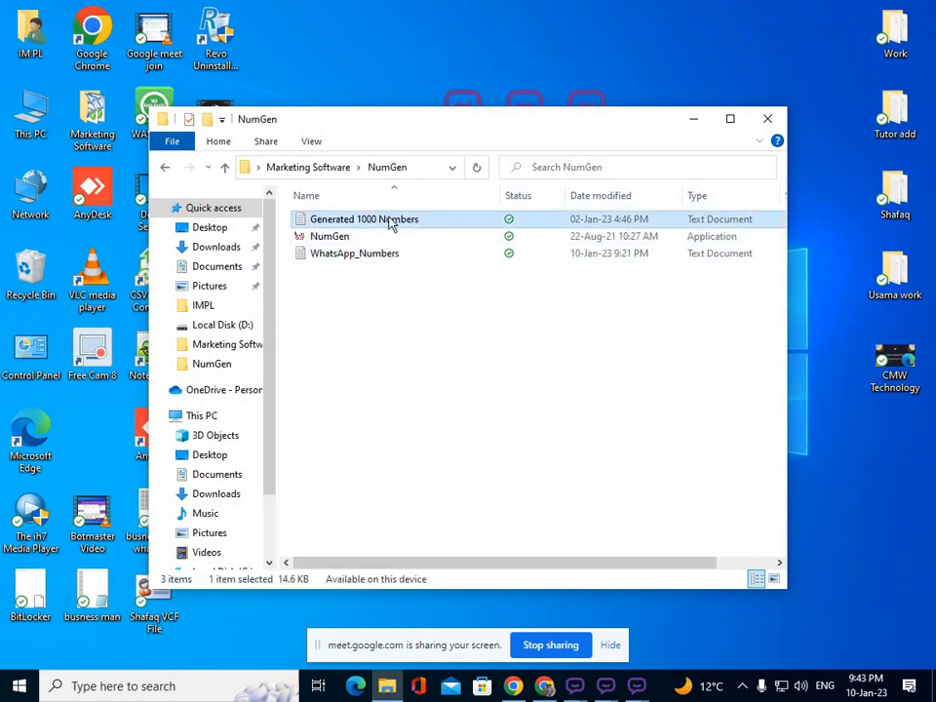
key("Delete")
left_click(389, 236)
key("Delete")
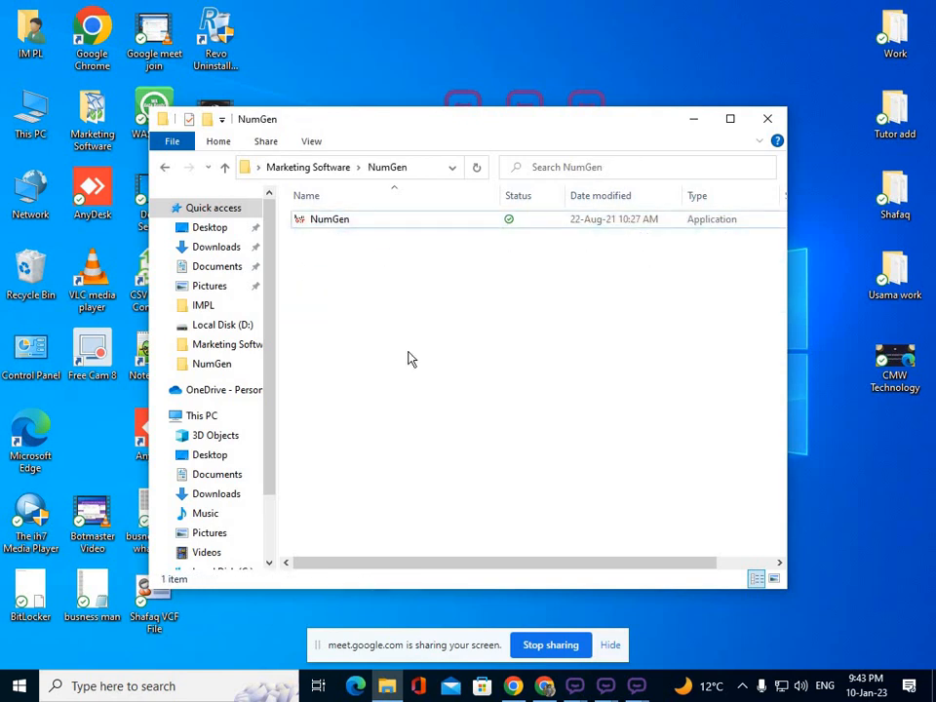
Mute a participant for everyone in Google Meet, then minimize Chrome.
left_click(544, 686)
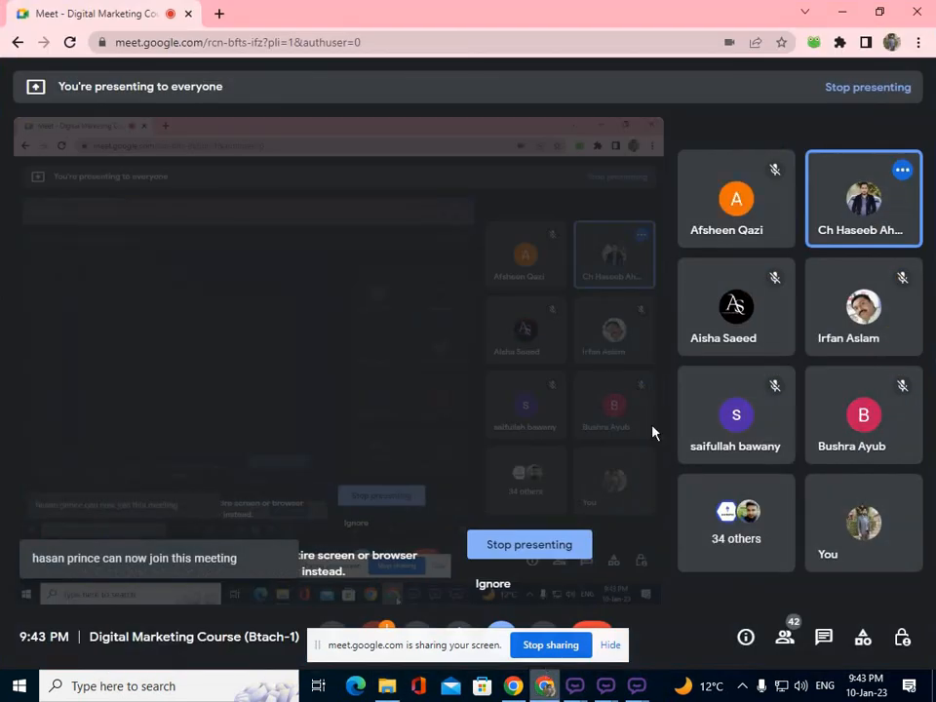
left_click(862, 203)
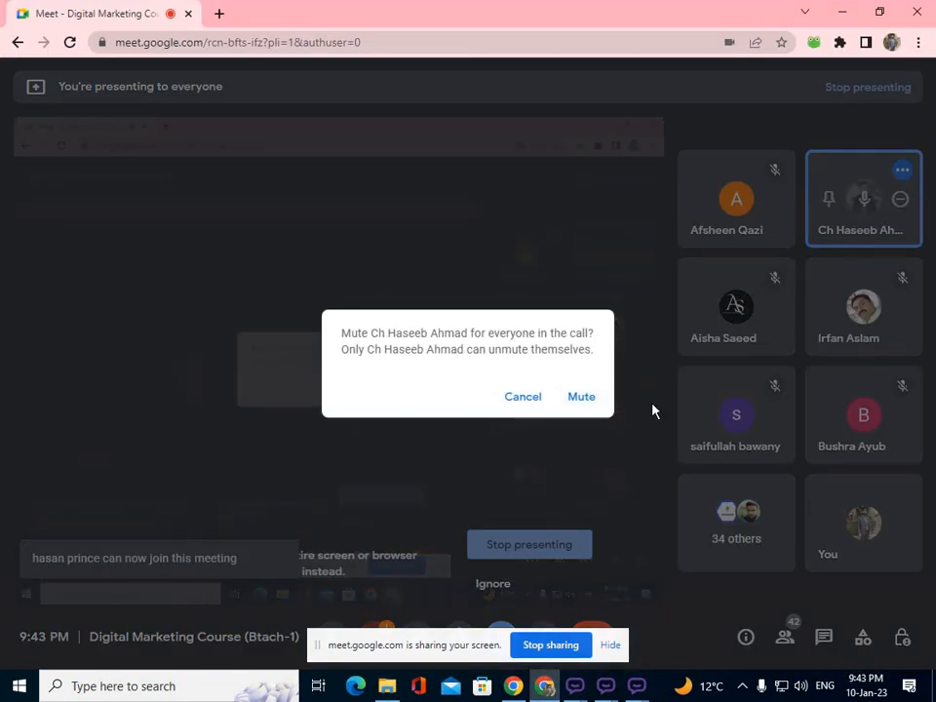
left_click(583, 398)
left_click(844, 13)
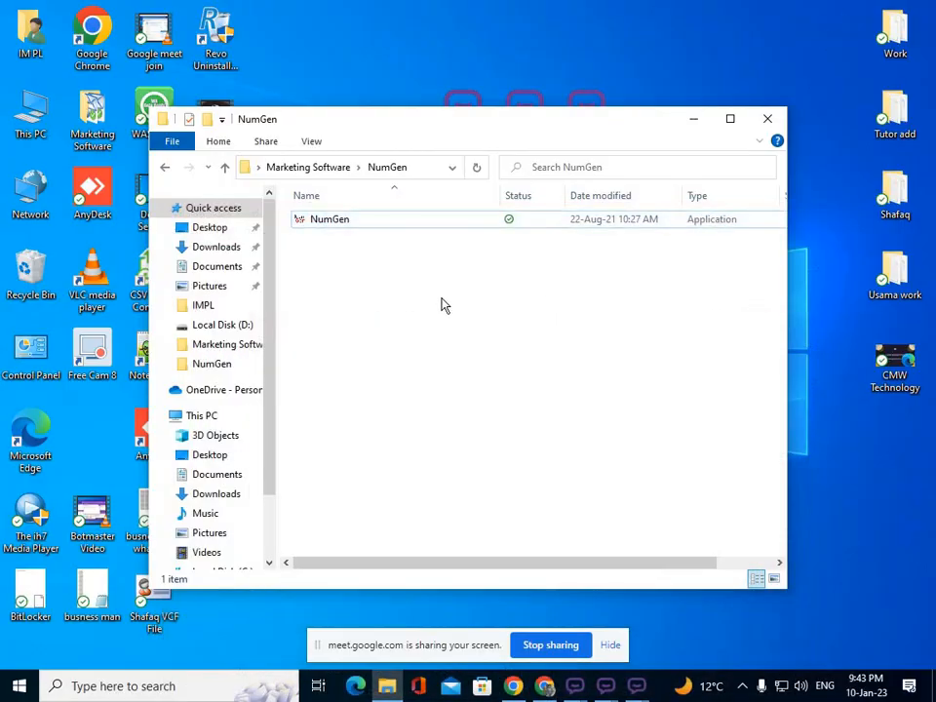
Run NumGen for 1000 numbers with country code +92 and no area code.
double_click(420, 230)
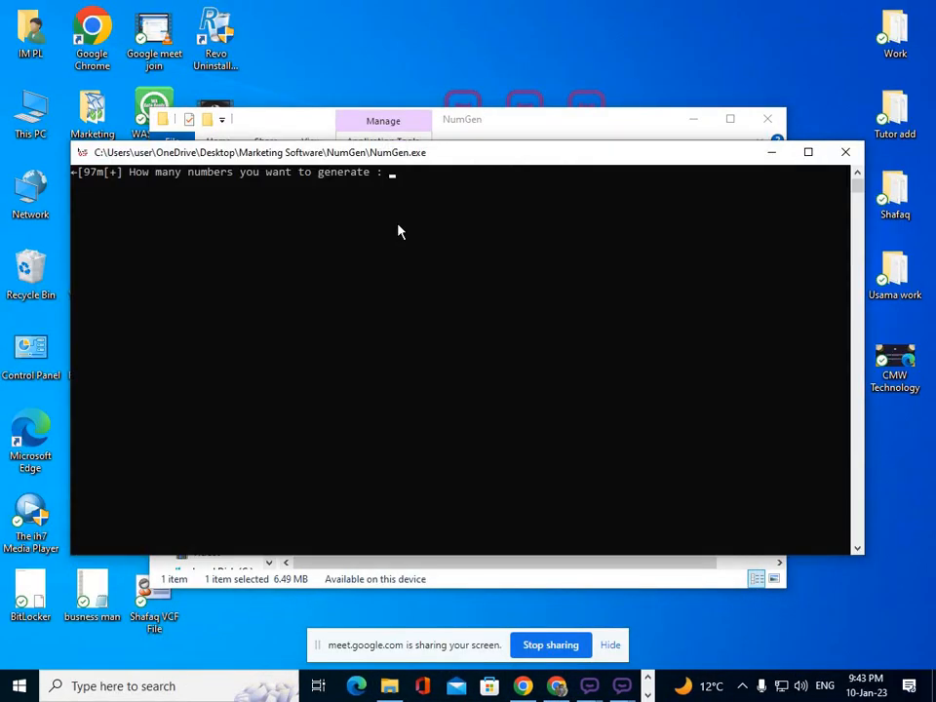
type("1000")
key("Return")
type("+92")
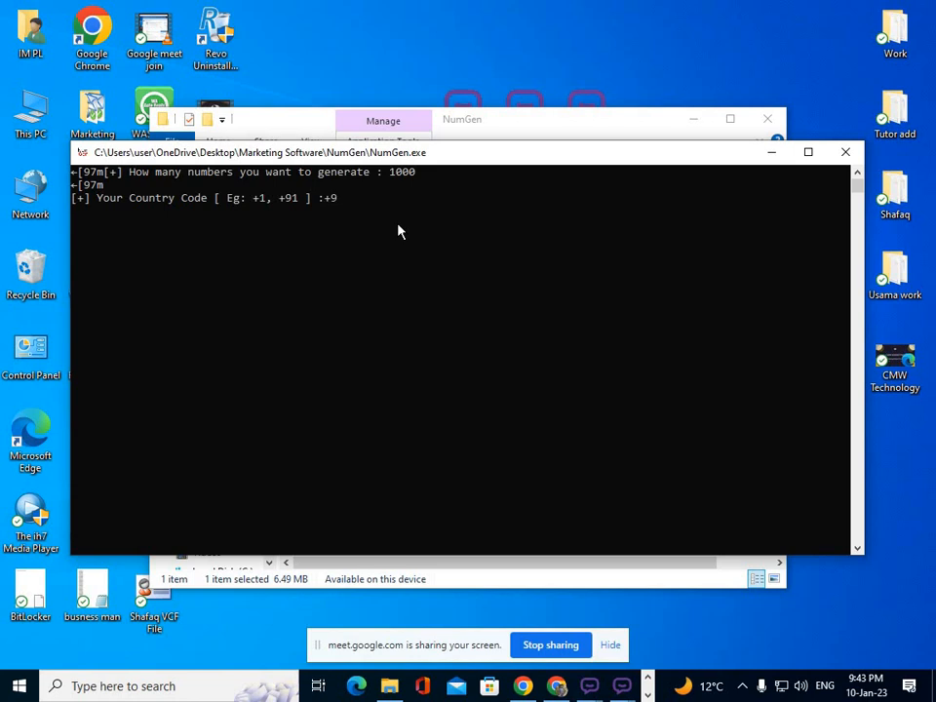
key("Return")
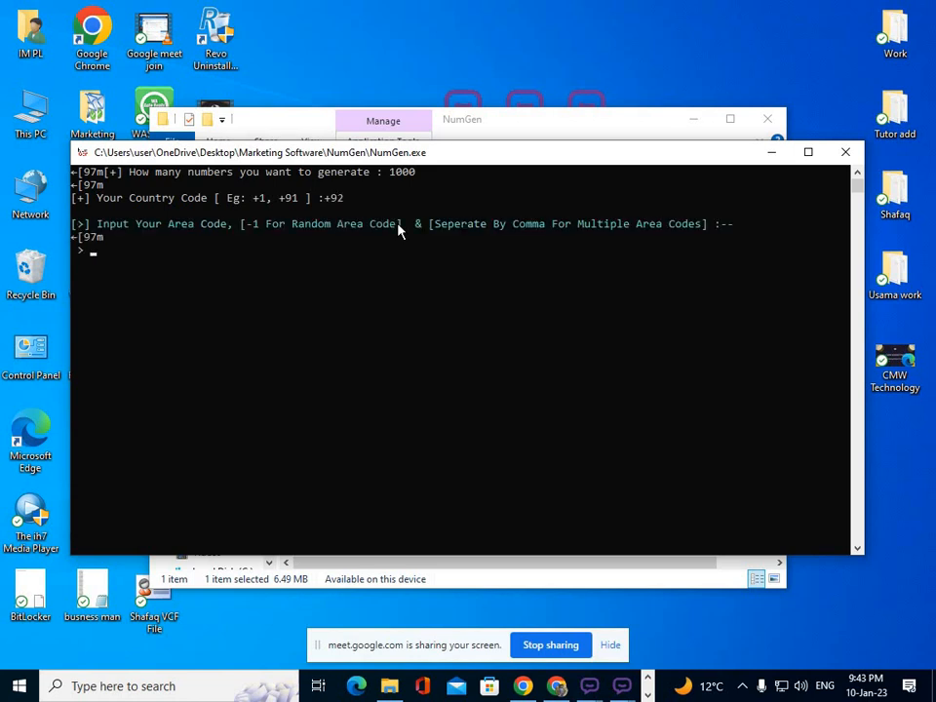
key("Return")
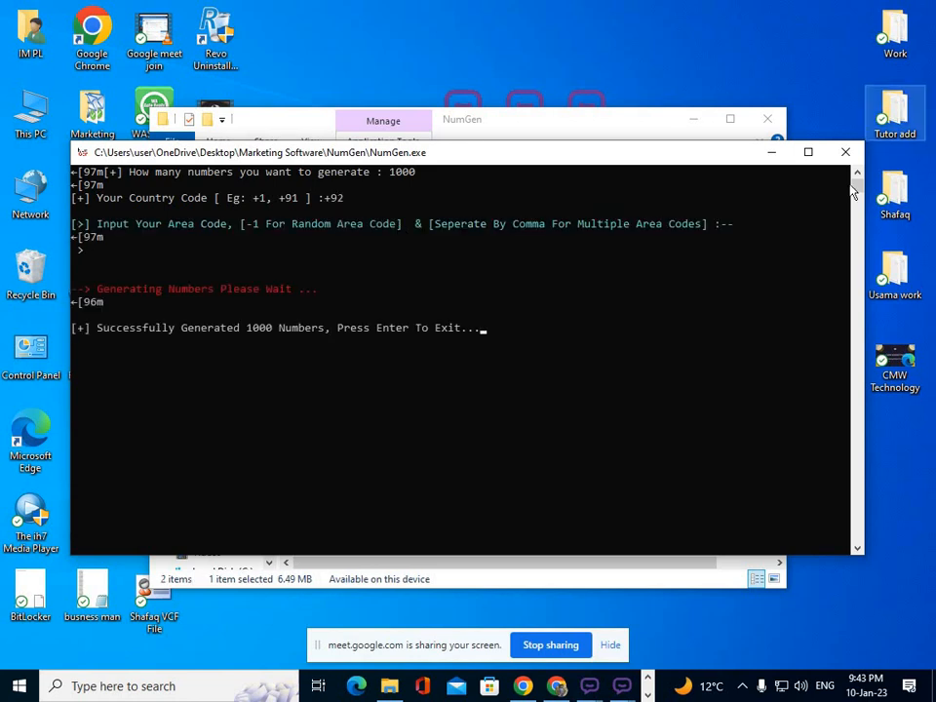
left_click(846, 152)
Delete that output and rerun NumGen with 1000 numbers, +92, area code 300.
left_click(351, 224)
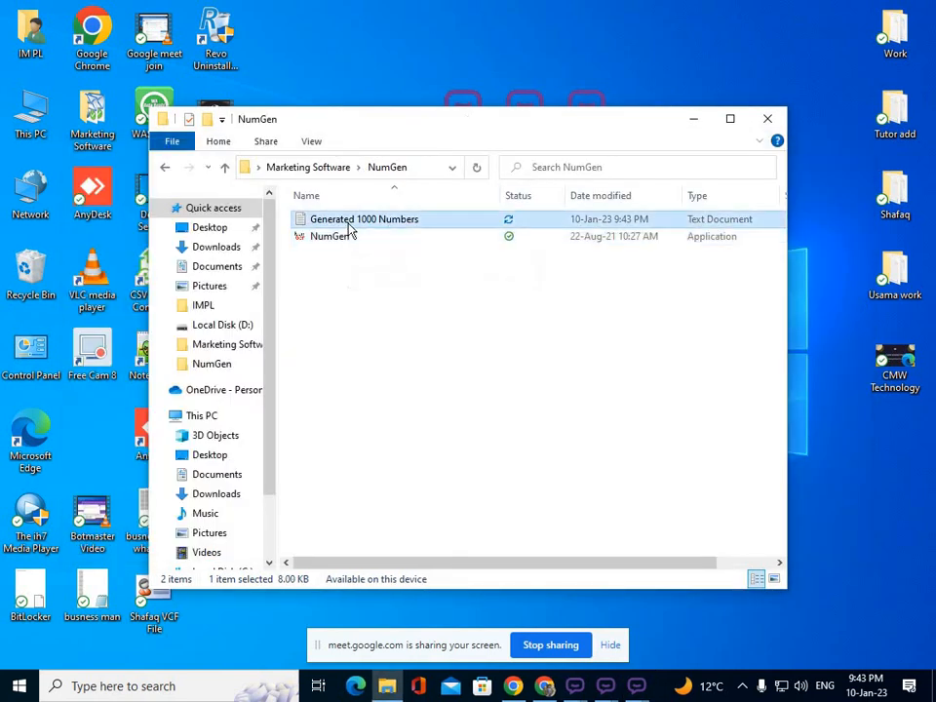
key("Delete")
left_click(340, 224)
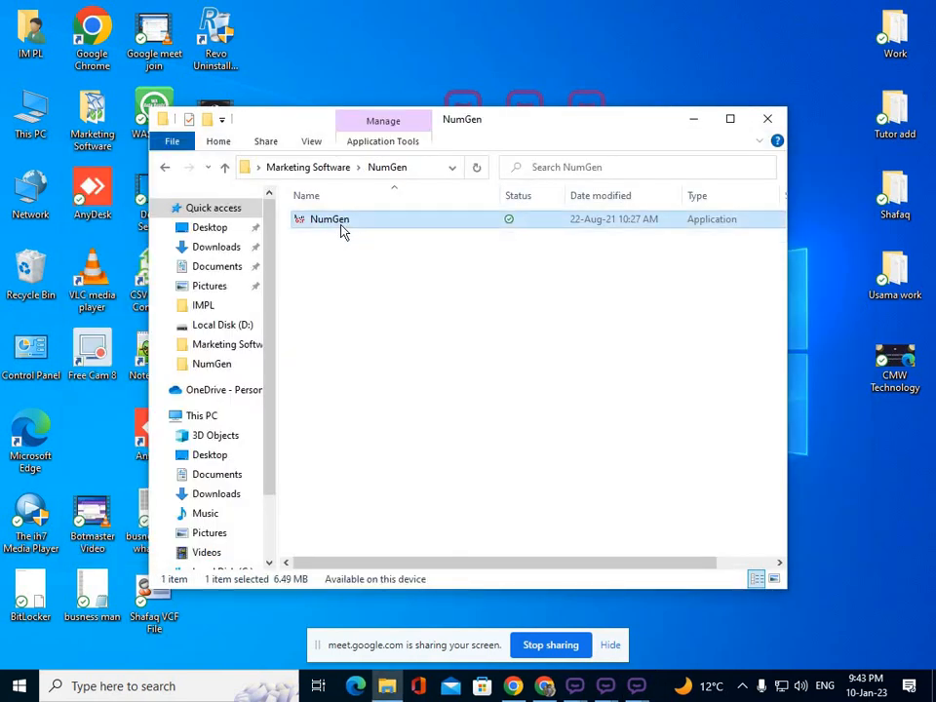
double_click(362, 223)
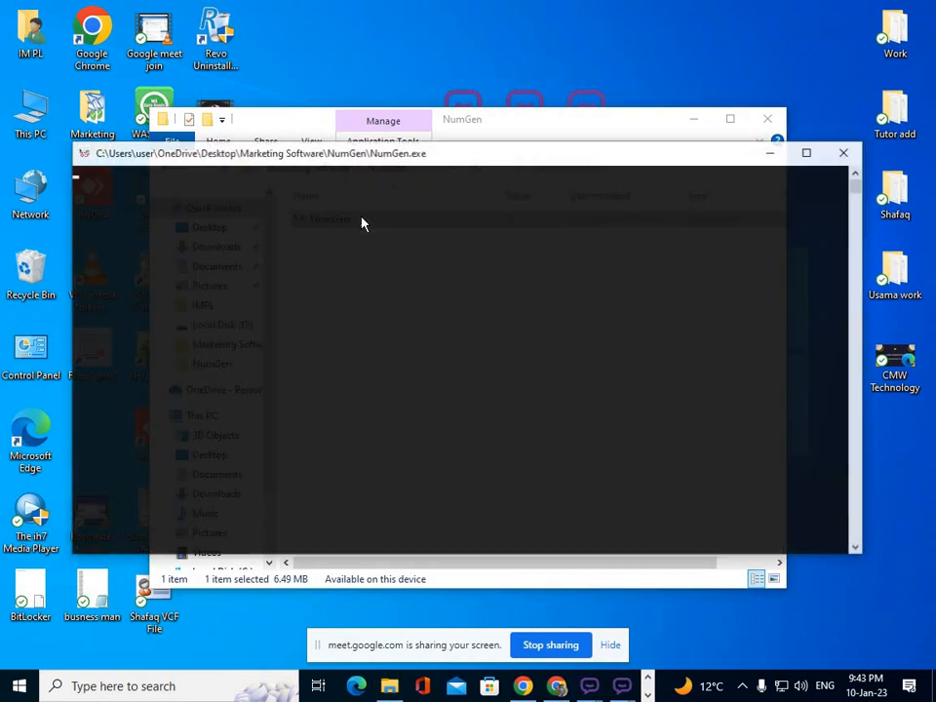
type("1000")
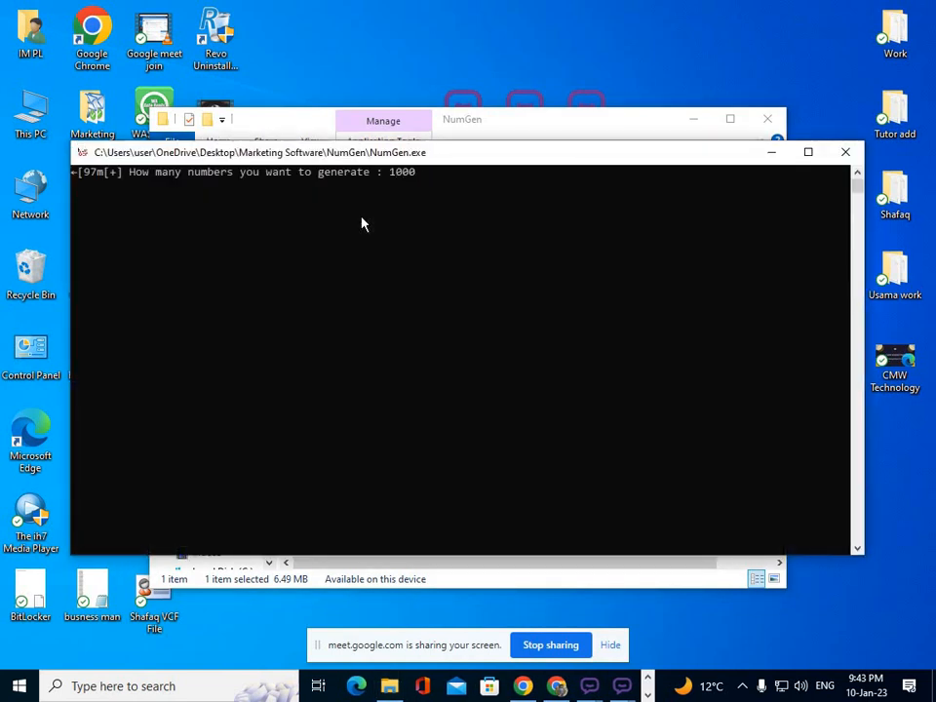
key("Return")
type("+92")
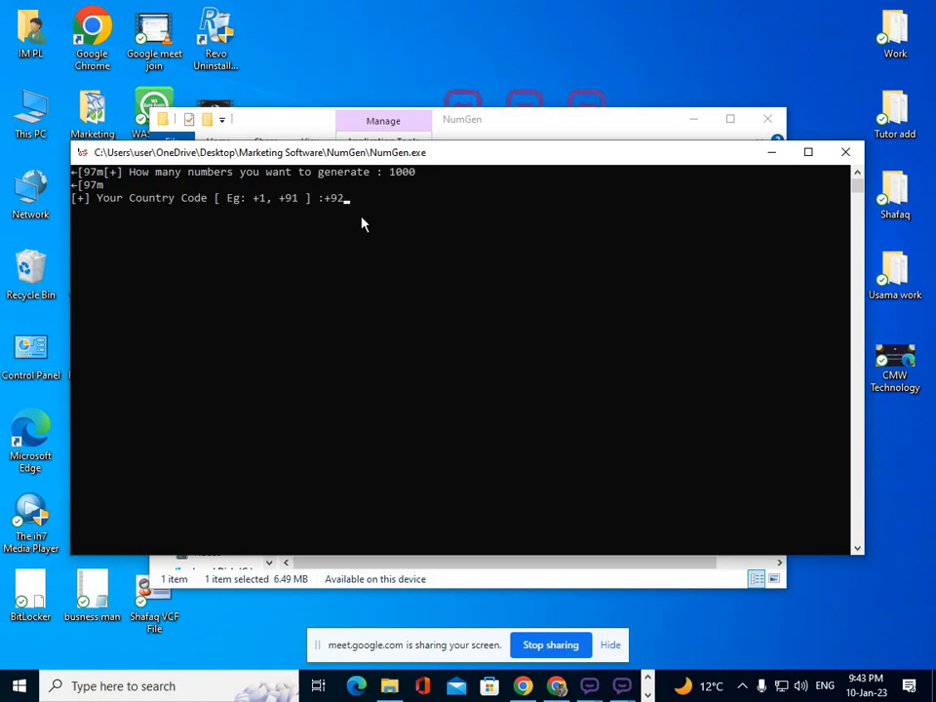
key("Return")
type("300")
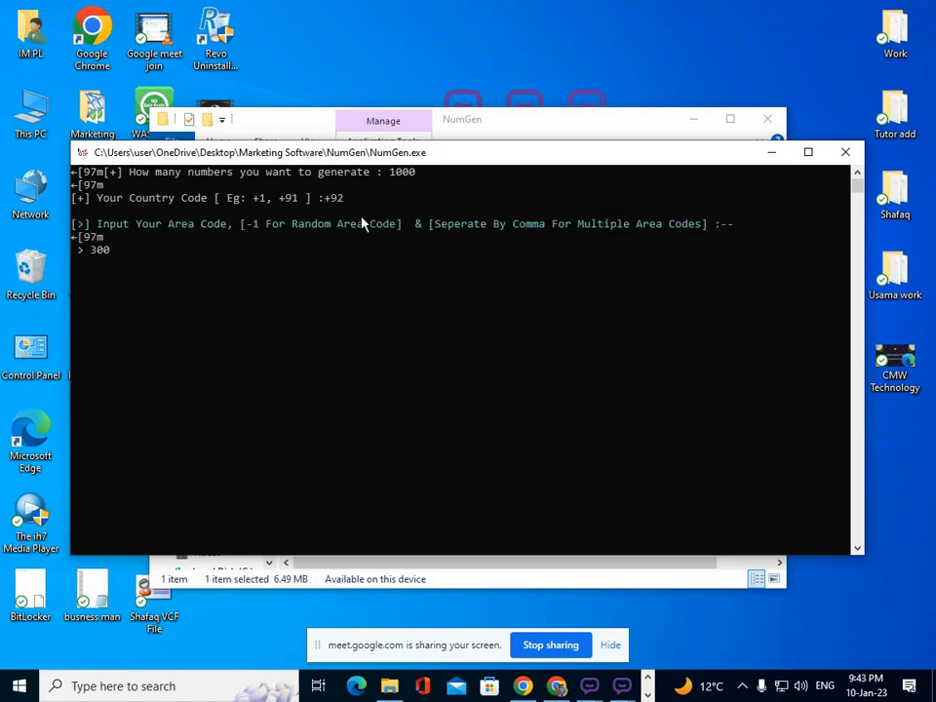
key("Return")
key("Return")
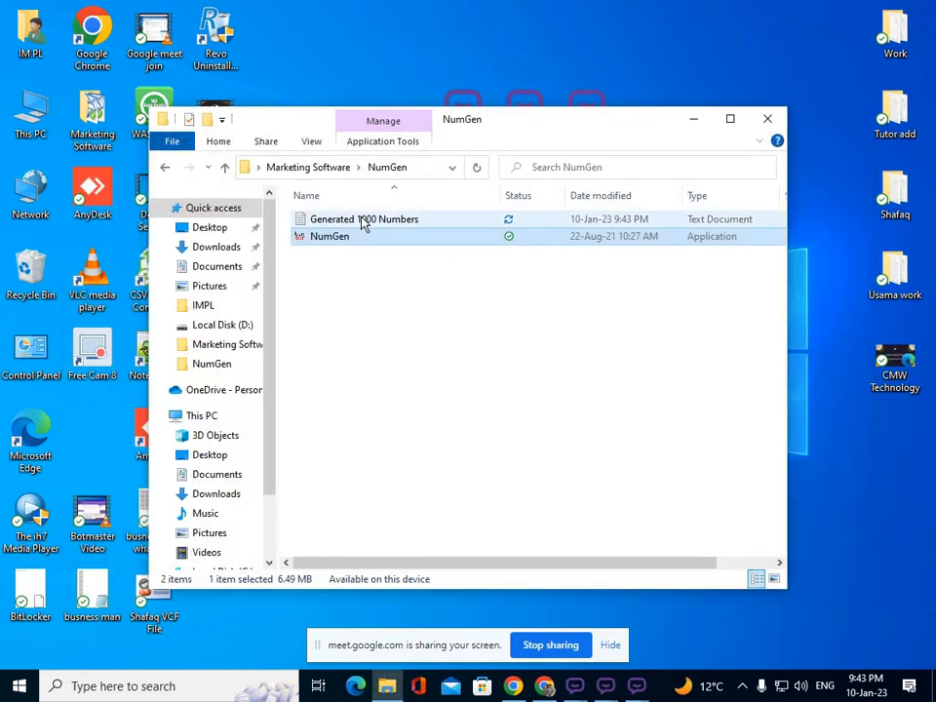
Generate 1500 numbers with country code +92 and area code 317.
double_click(344, 243)
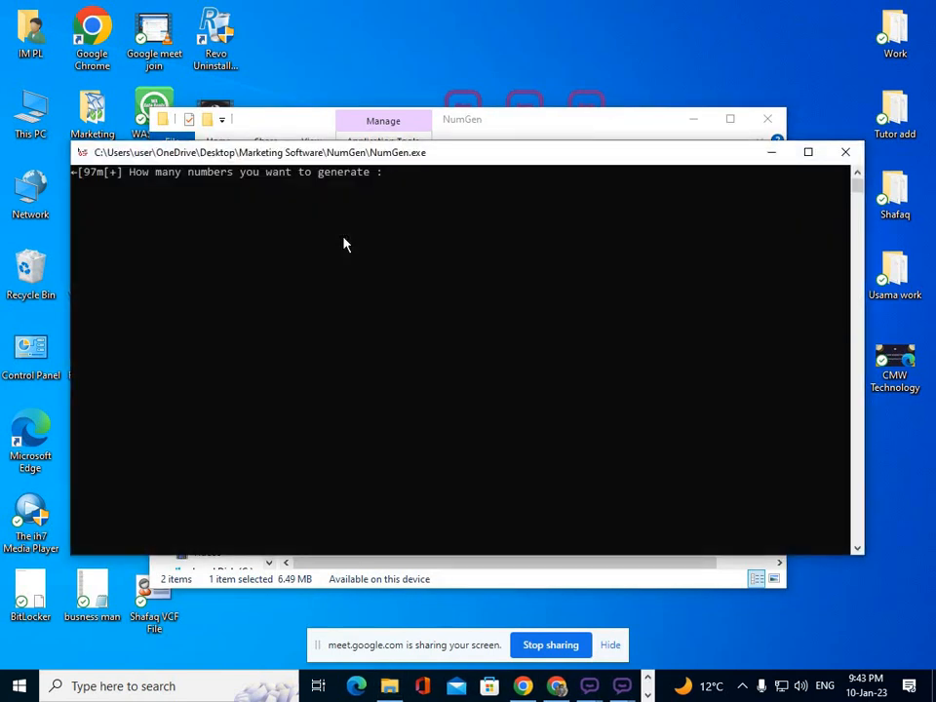
type("1500")
key("Return")
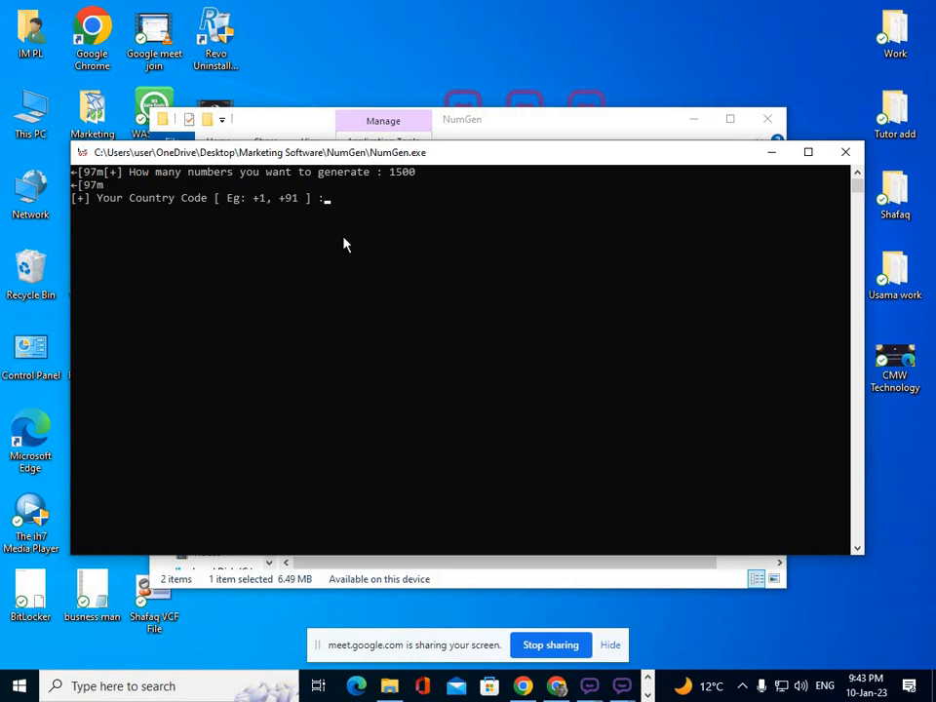
type("+92")
key("Return")
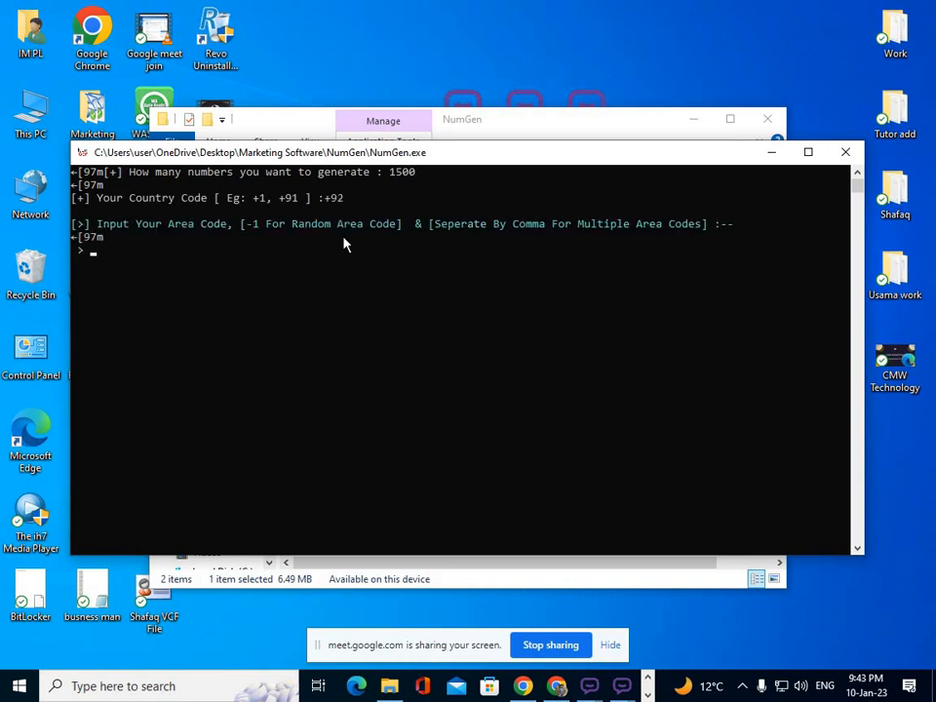
type("317")
key("Return")
key("Return")
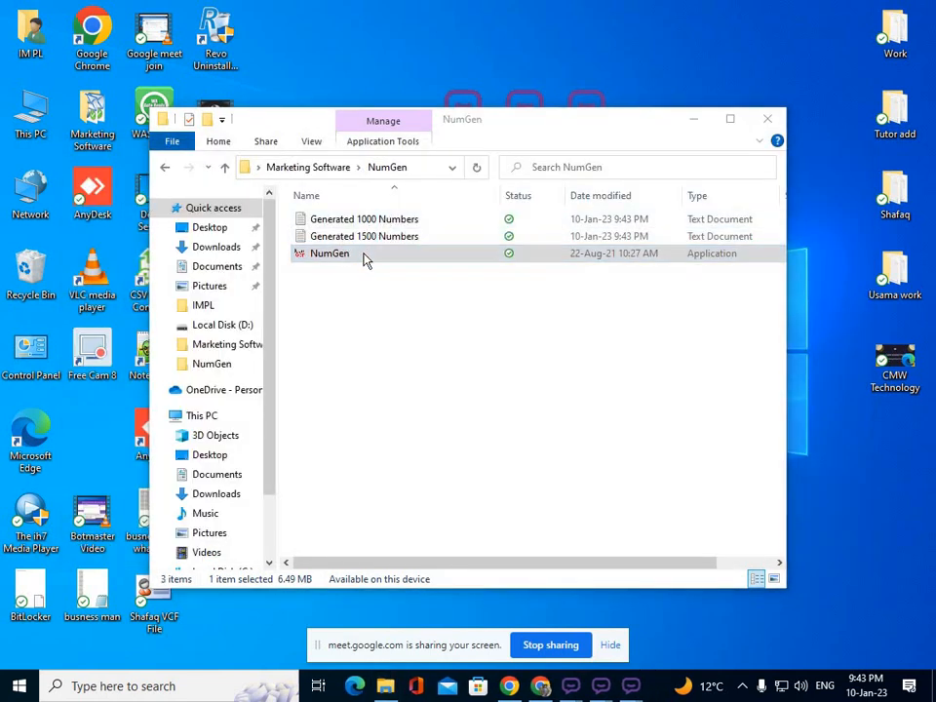
Generate 500 numbers with +92 and area code 321, then close the NumGen folder.
double_click(365, 257)
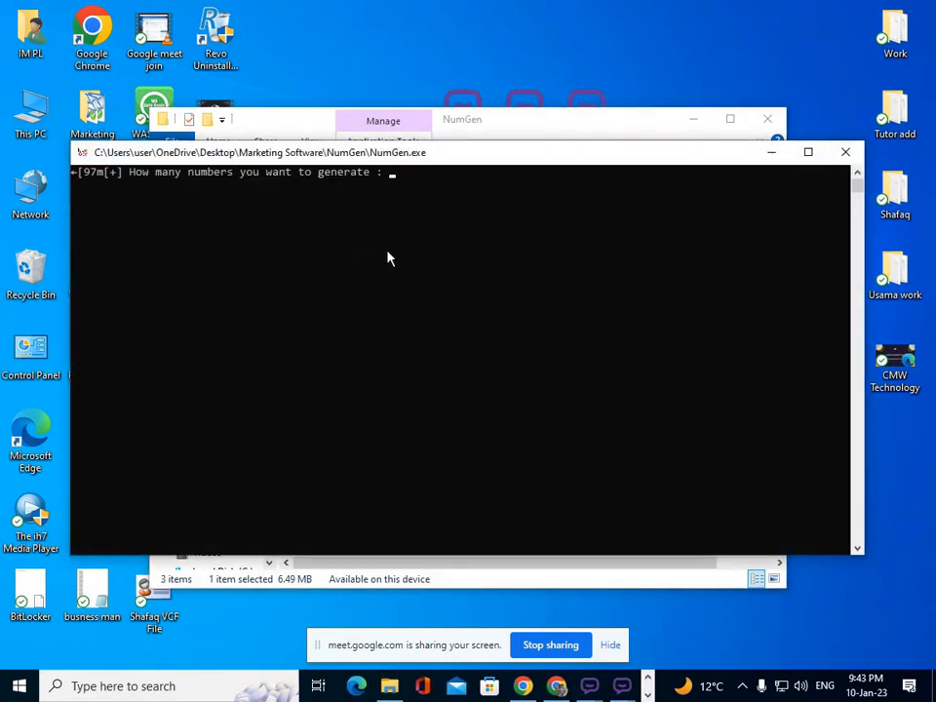
type("500")
key("Return")
type("+92")
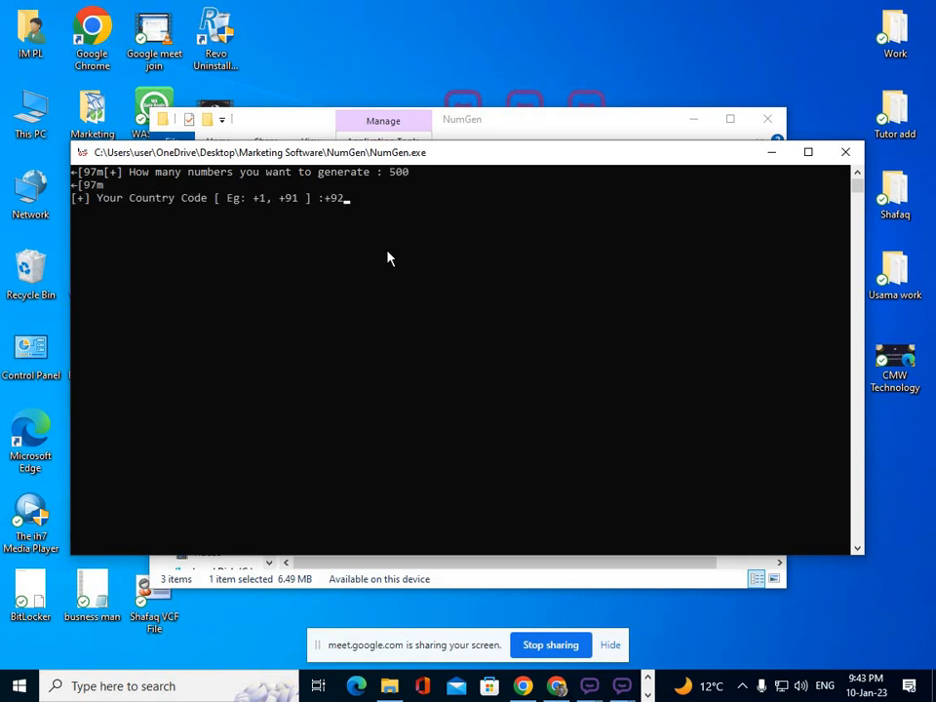
key("Return")
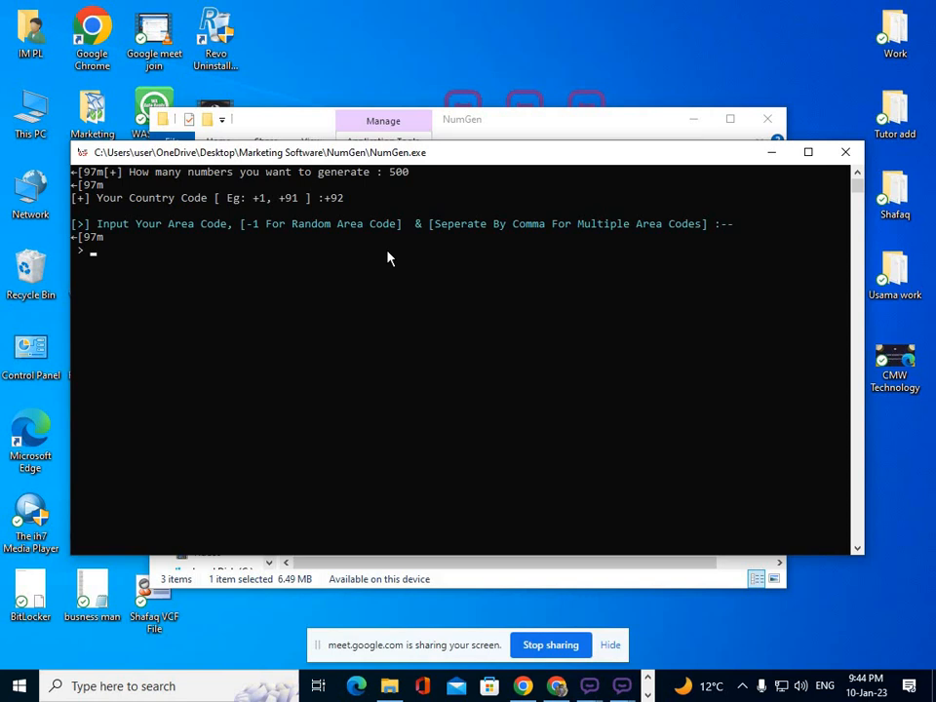
type("321")
key("Return")
key("Return")
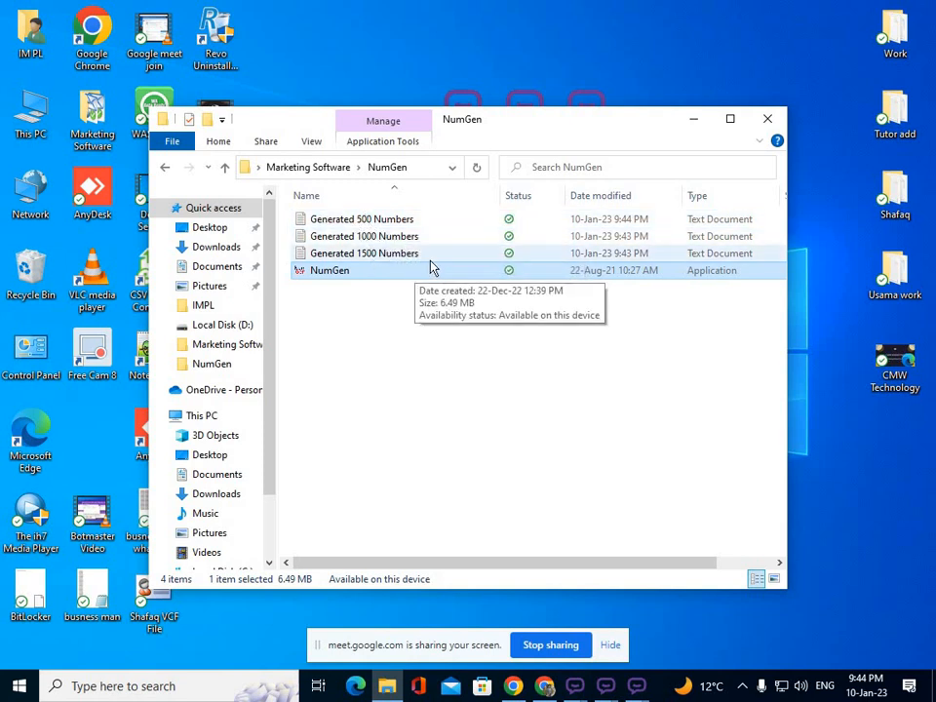
left_click(694, 119)
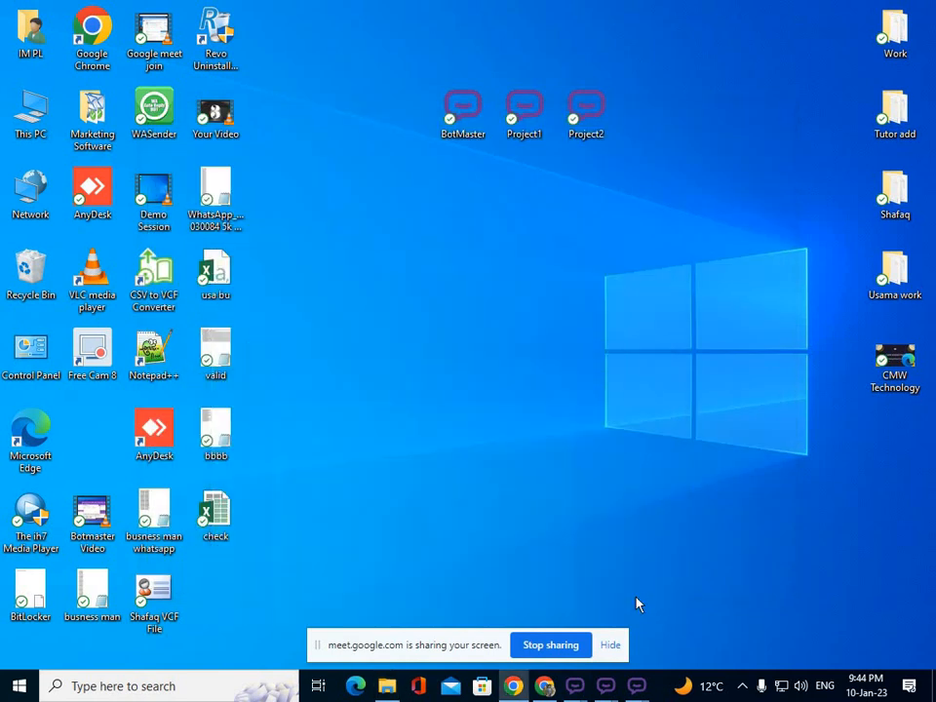
Start importing WhatsApp numbers from a file, with text files as the file type.
mouse_move(575, 688)
left_click(544, 651)
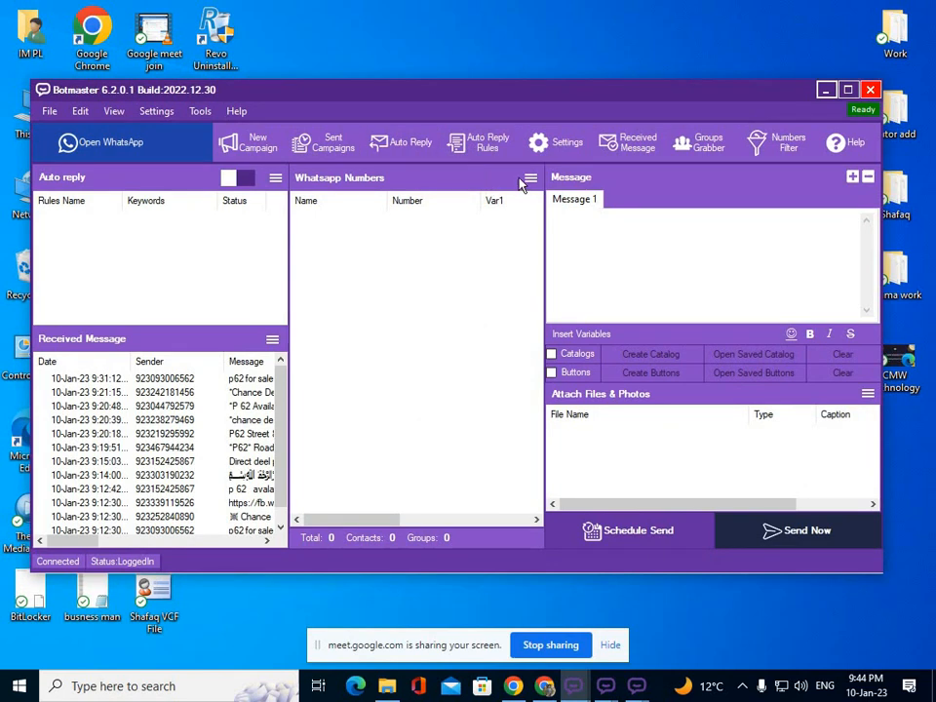
left_click(531, 177)
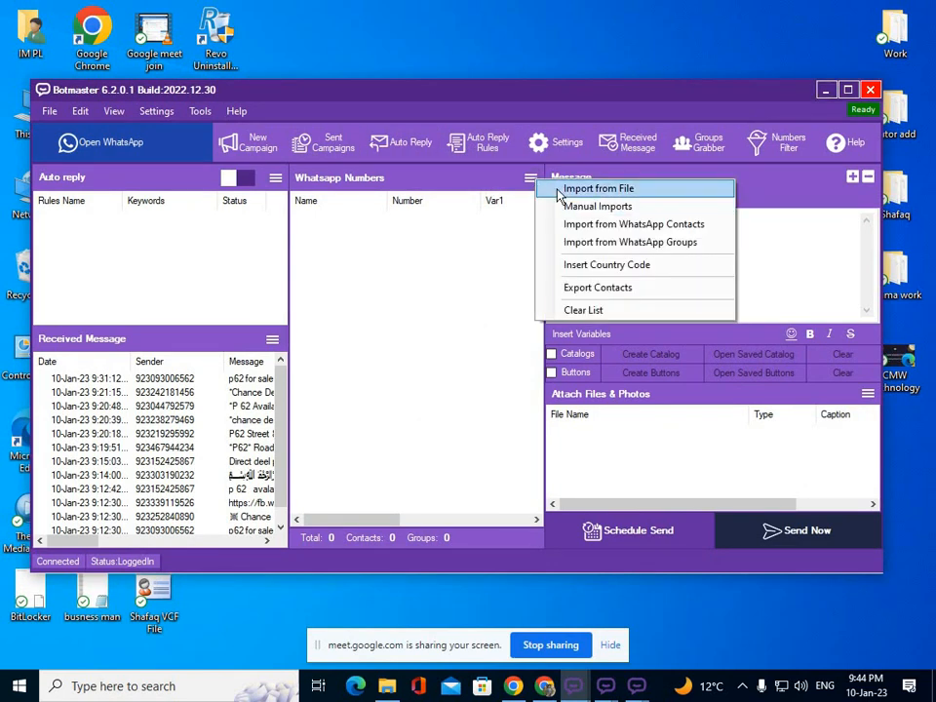
left_click(560, 189)
left_click(495, 155)
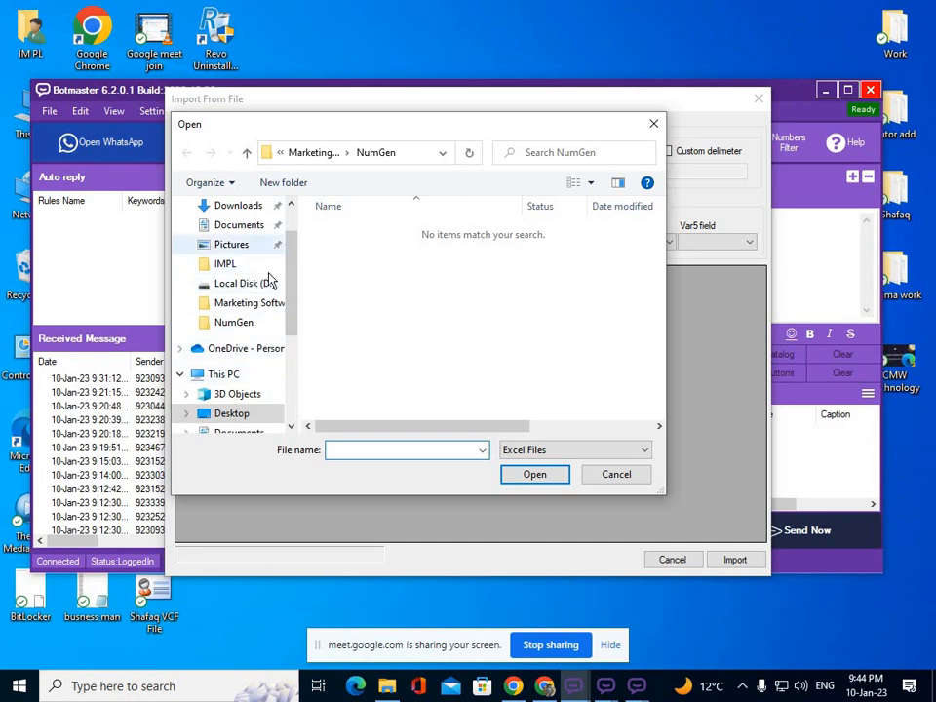
left_click(252, 303)
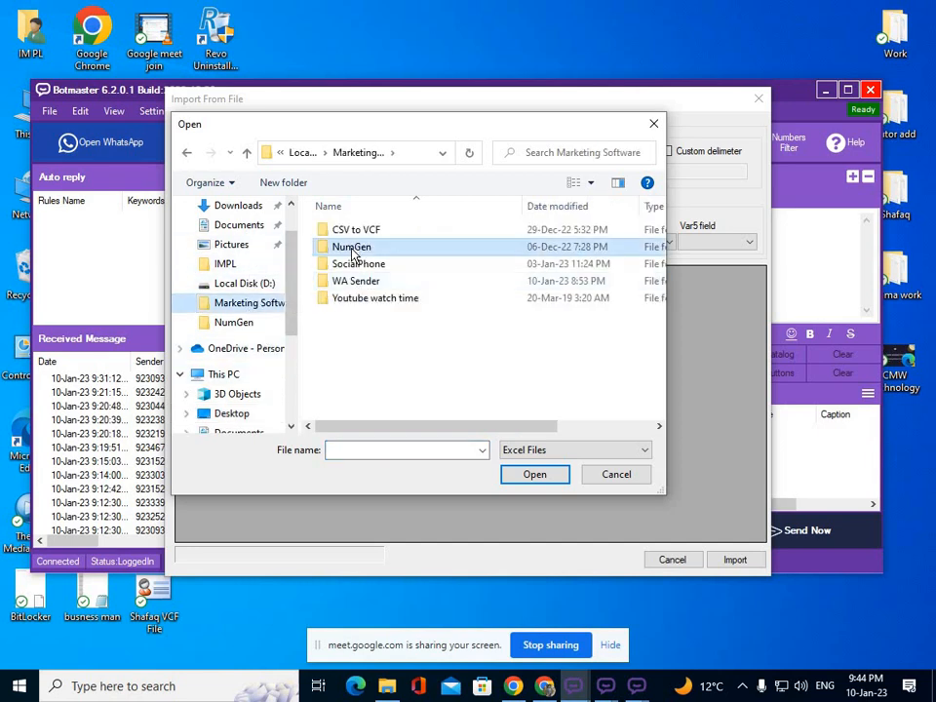
double_click(355, 249)
left_click(548, 448)
left_click(549, 491)
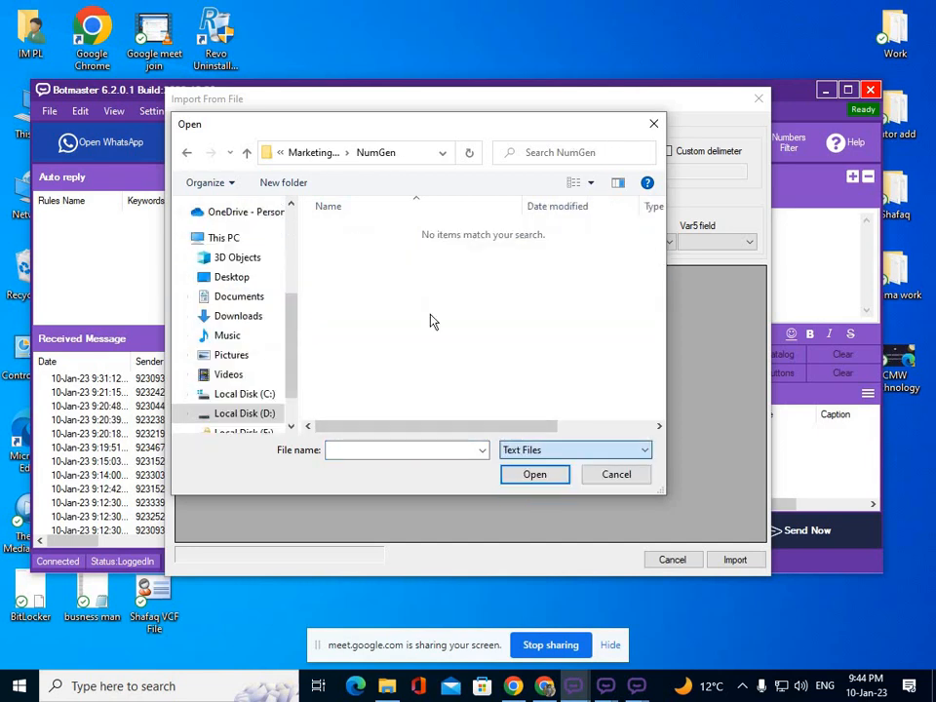
left_click(565, 449)
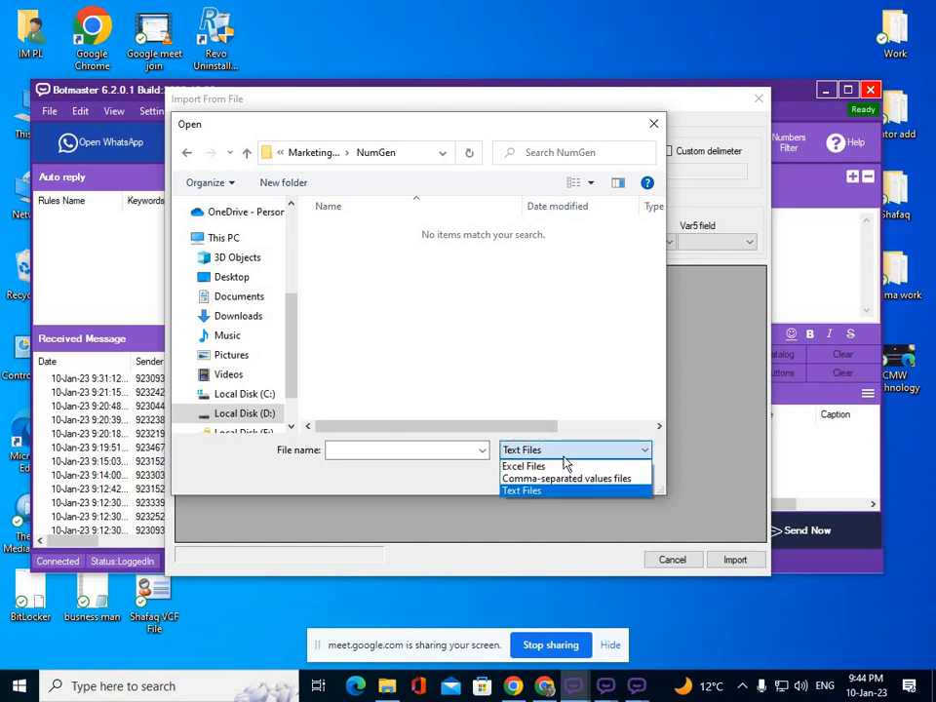
left_click(553, 489)
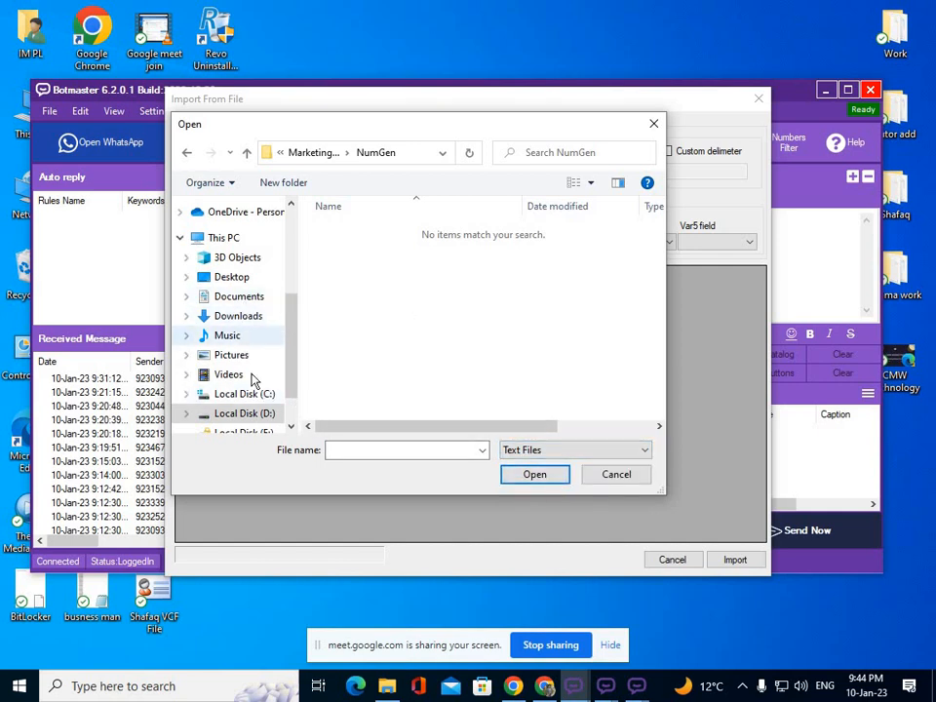
Load Generated 500 Numbers from Desktop > Marketing Software > NumGen.
scroll(249, 375, "down", 1)
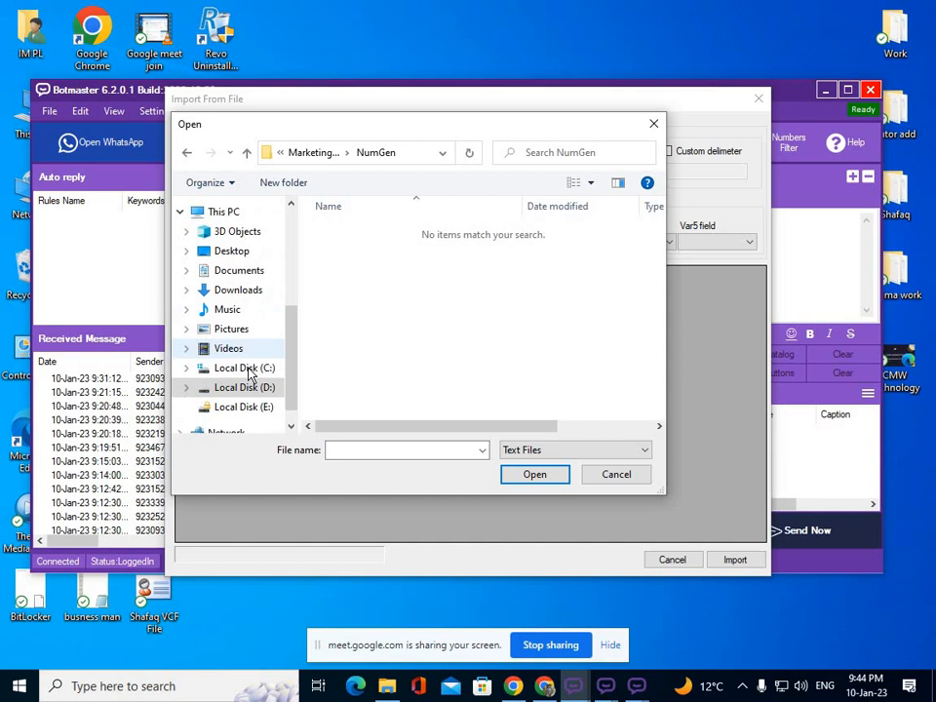
left_click(234, 251)
double_click(375, 234)
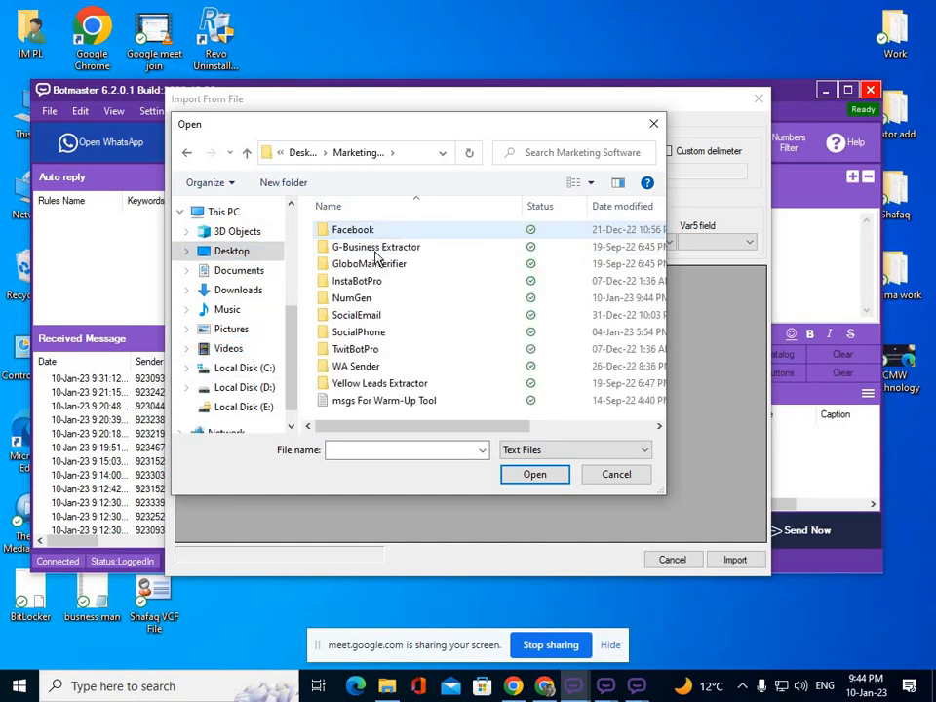
left_click(363, 305)
double_click(363, 302)
left_click(377, 230)
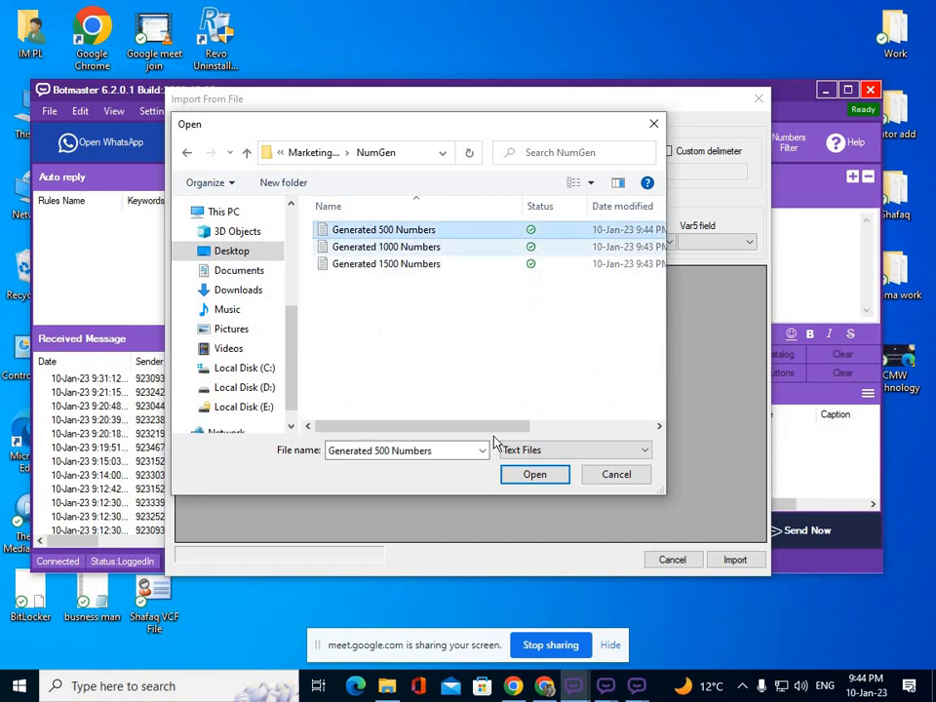
left_click(536, 480)
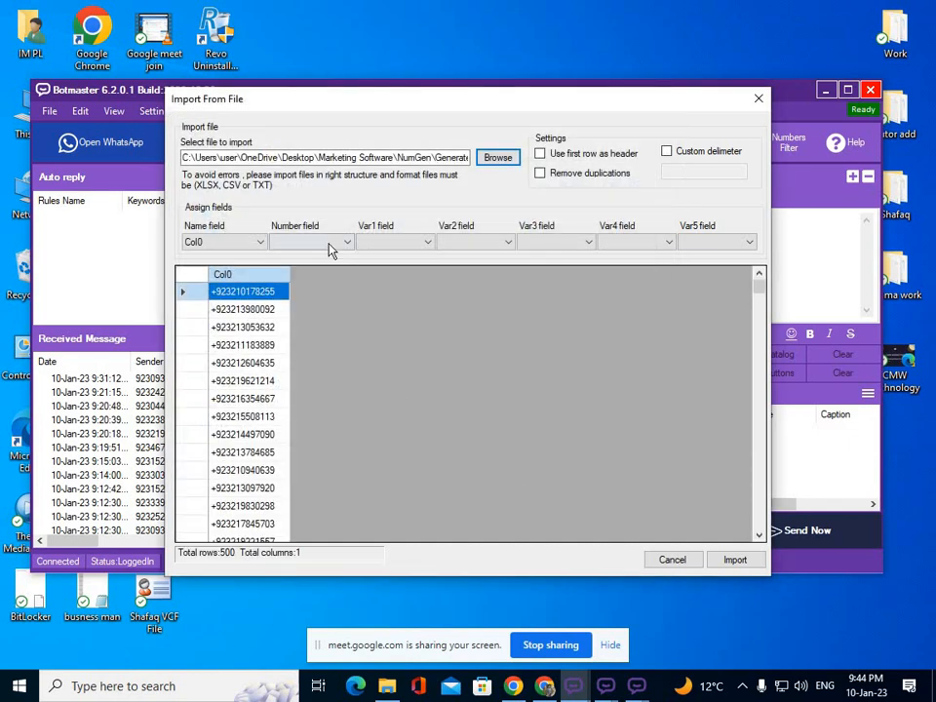
Set Col0 as the number field and import the 500 numbers.
left_click(331, 244)
left_click(330, 259)
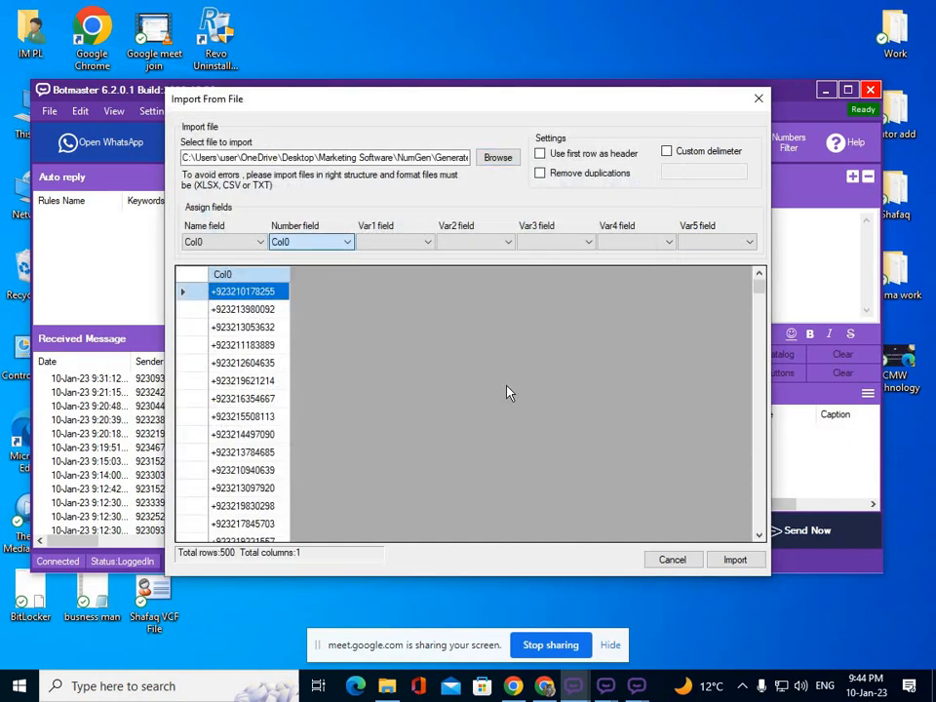
left_click(717, 558)
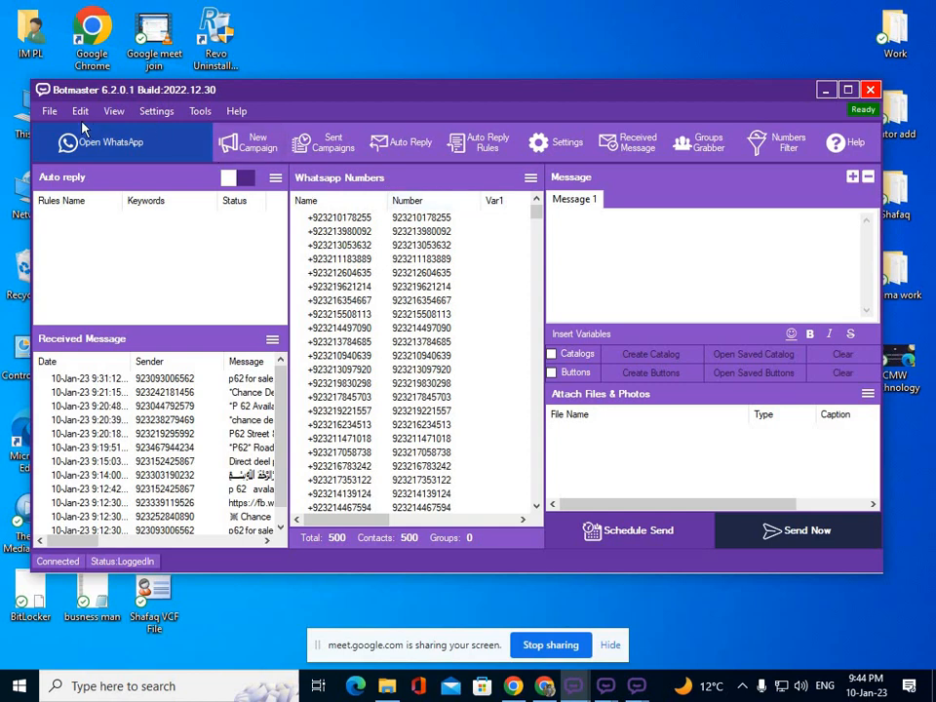
Import the Msg file from Desktop > Tutor add into Message 1 via File > Import Message.
left_click(48, 110)
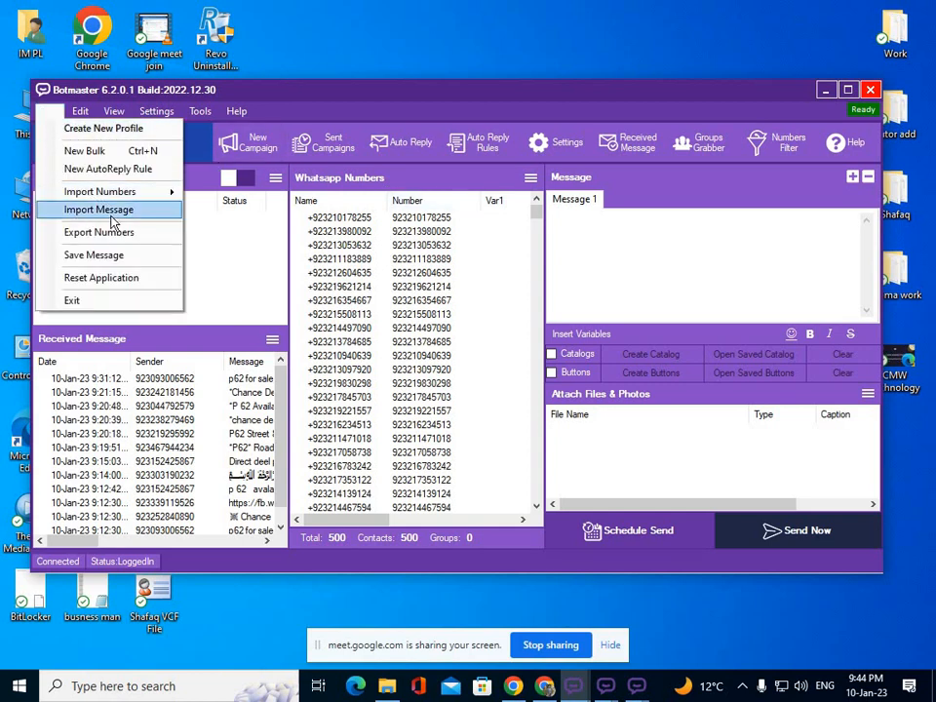
left_click(111, 217)
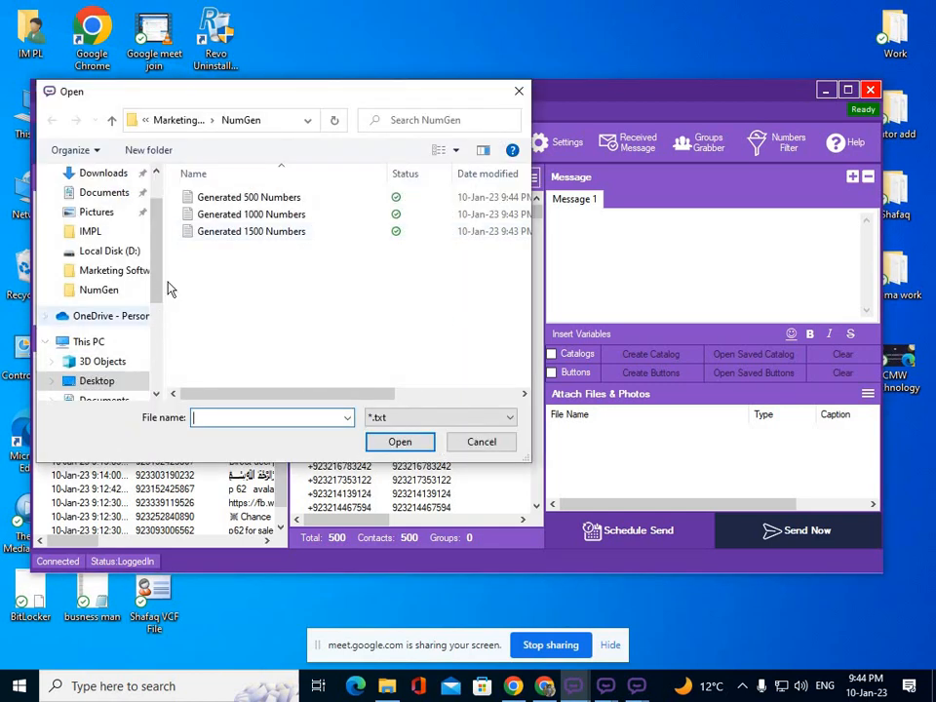
scroll(121, 312, "down", 2)
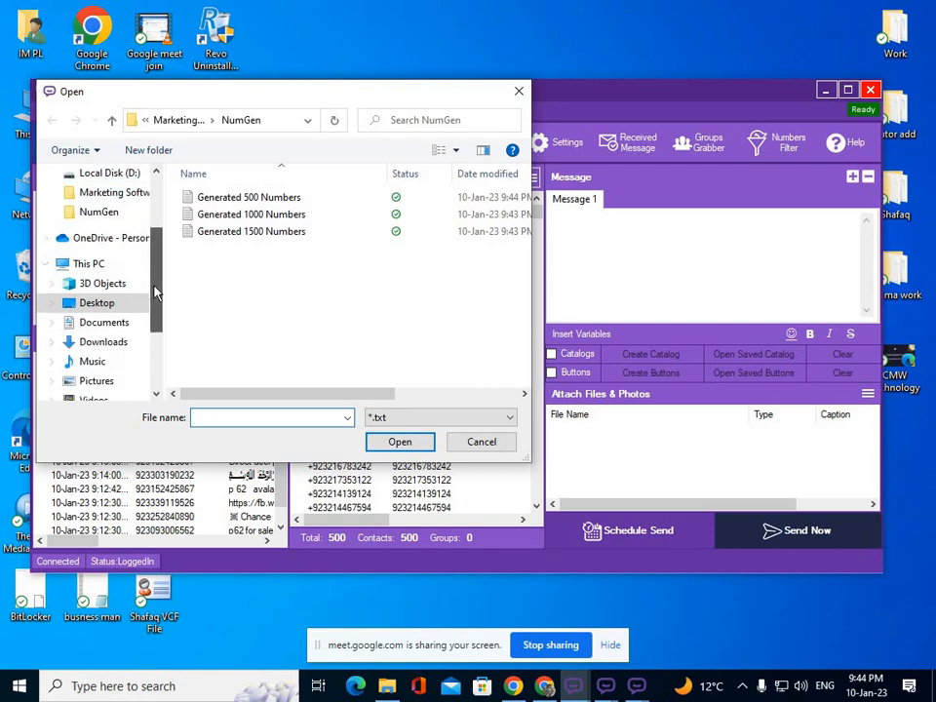
left_click(117, 341)
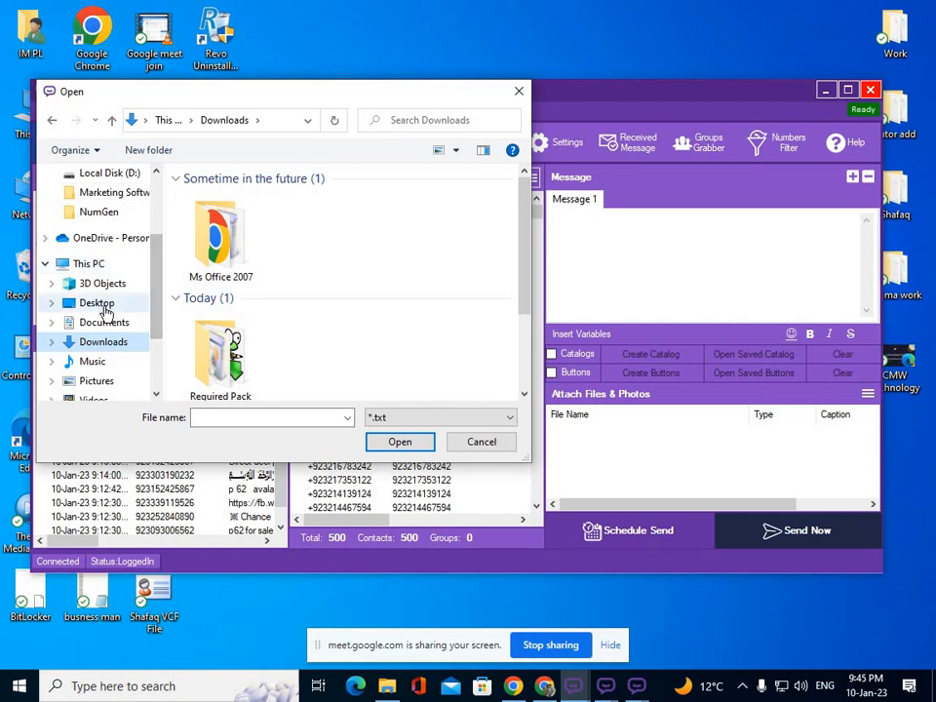
left_click(136, 304)
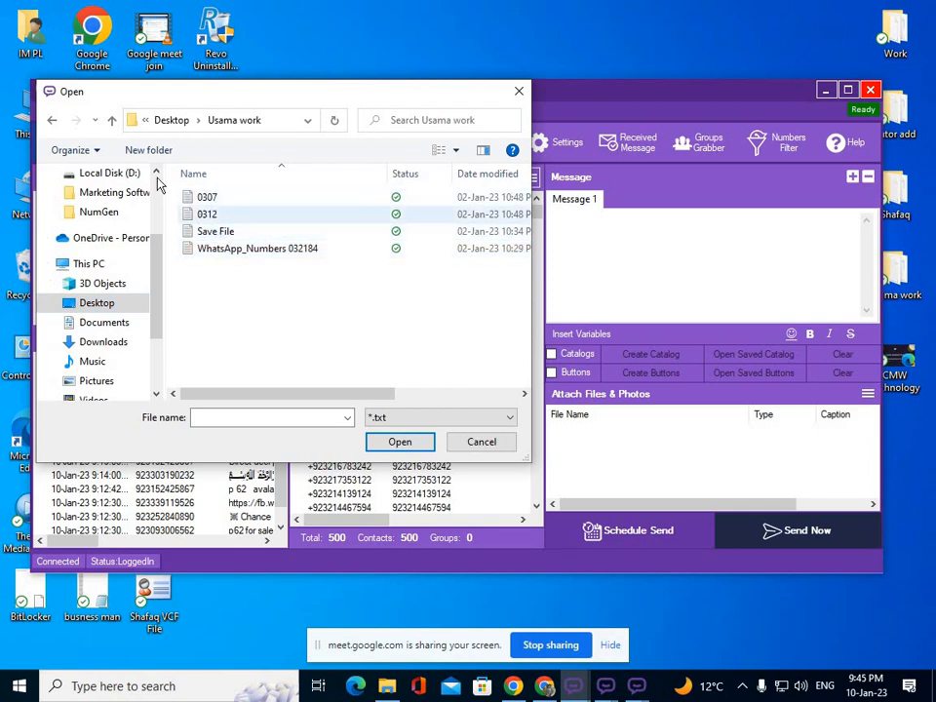
left_click(112, 120)
double_click(209, 234)
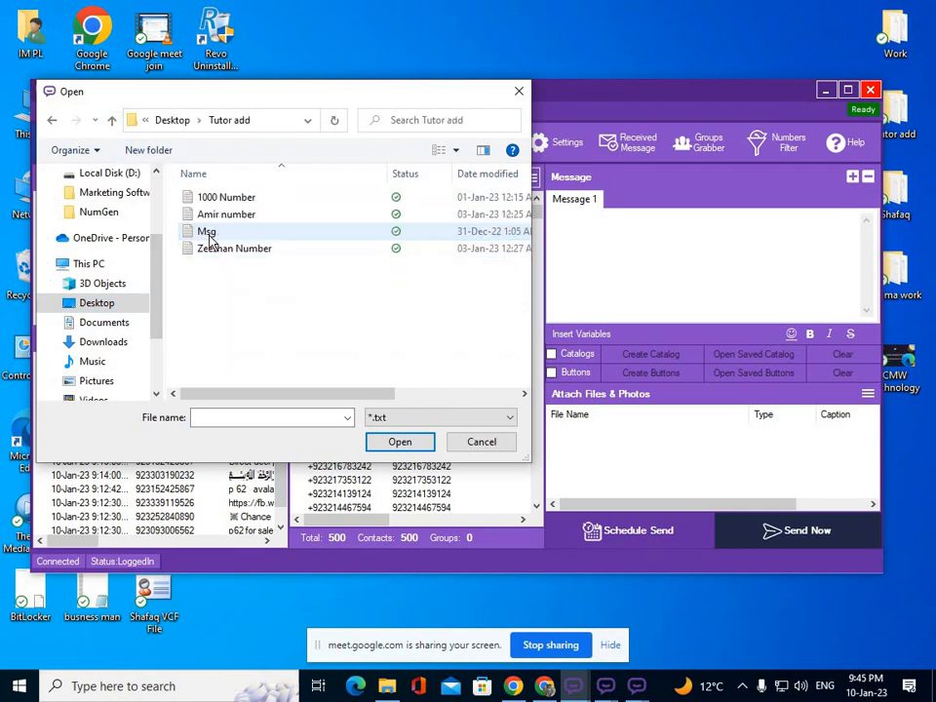
left_click(210, 232)
left_click(424, 447)
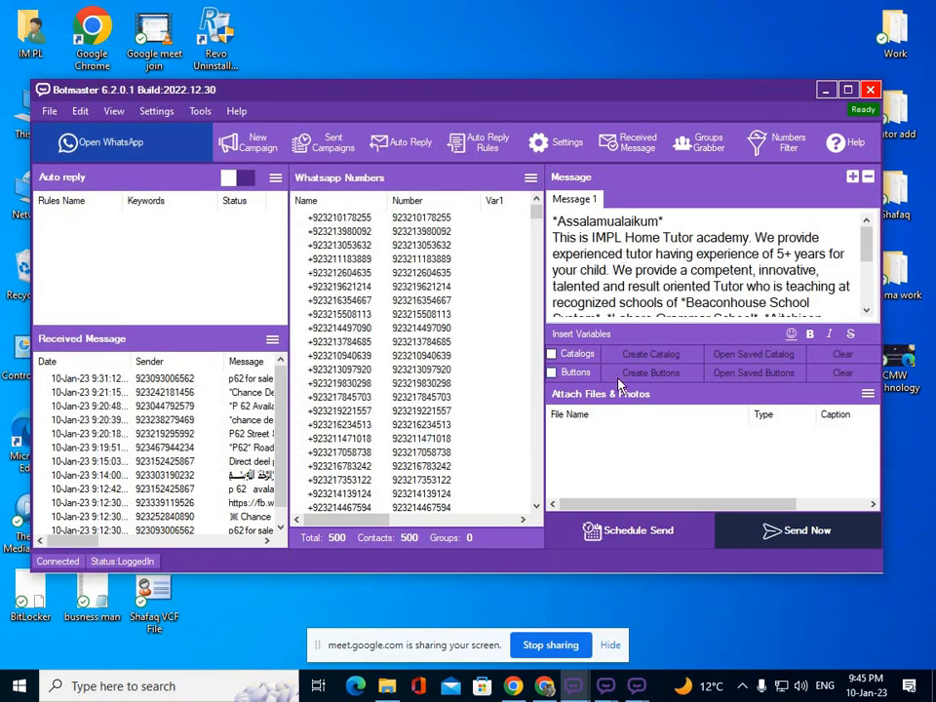
Enable buttons and load the saved My button.buttons set into the message.
left_click(552, 374)
left_click(756, 376)
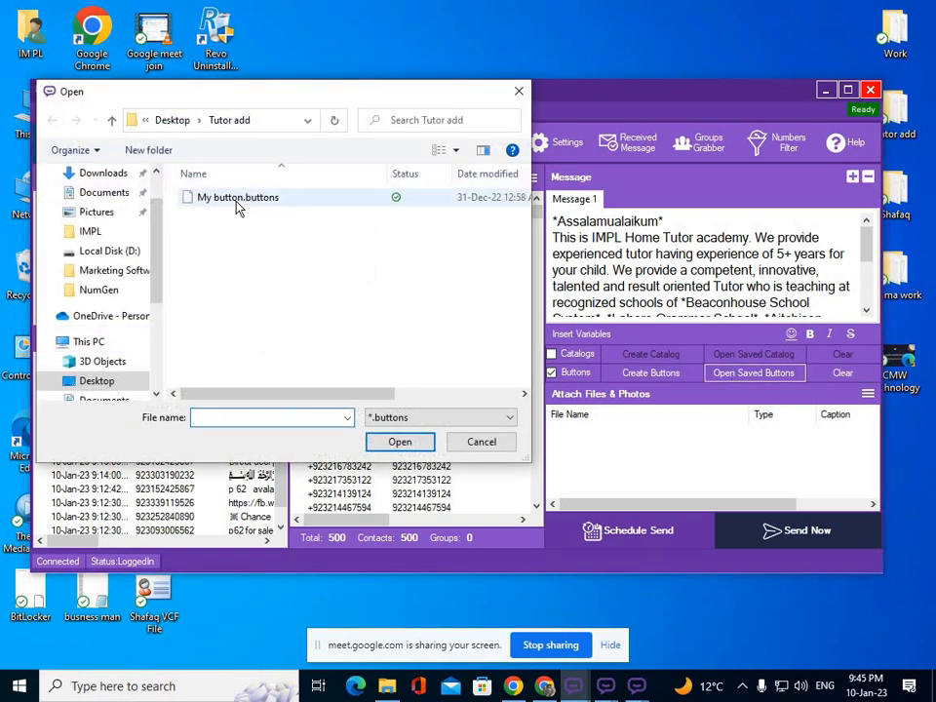
left_click(236, 203)
left_click(402, 443)
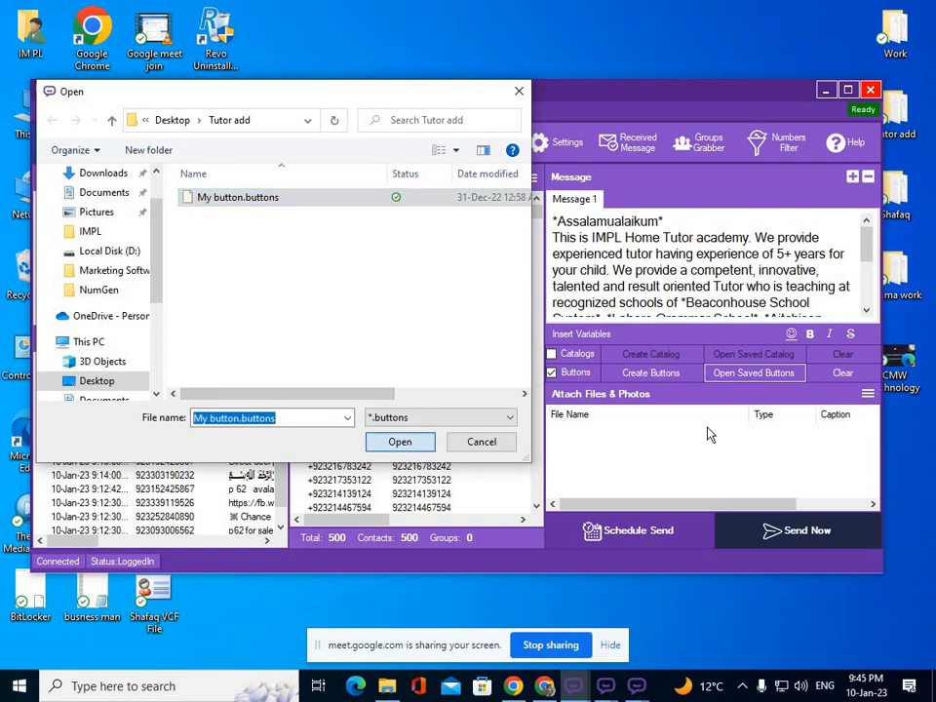
Attach logo.png from D:\IMPL to Message 1 as a photo.
left_click(866, 395)
left_click(834, 405)
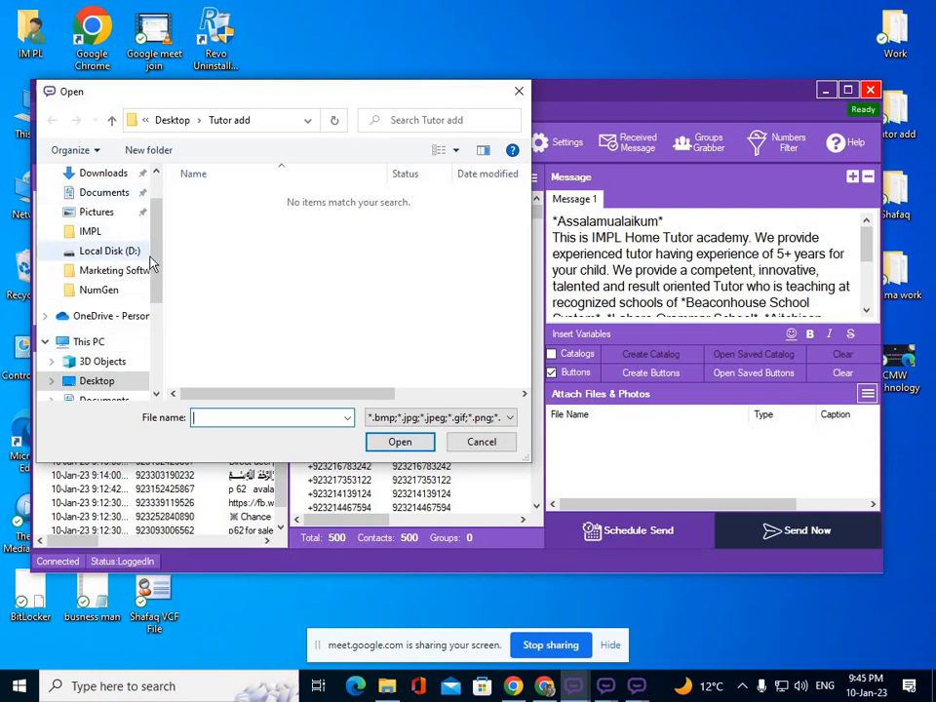
scroll(156, 239, "up", 1)
left_click(79, 223)
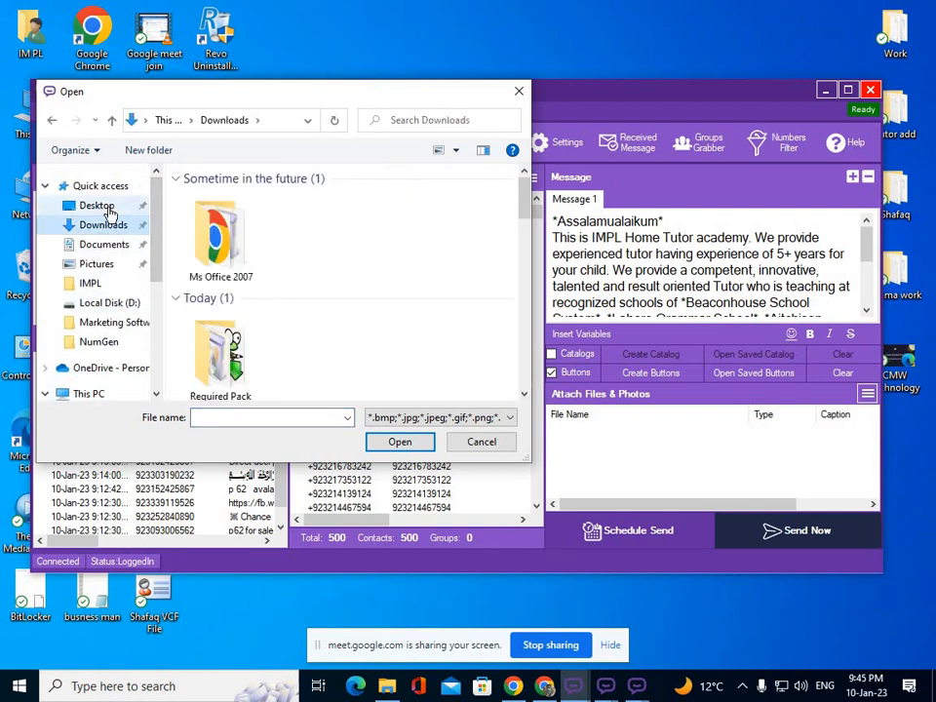
left_click(97, 206)
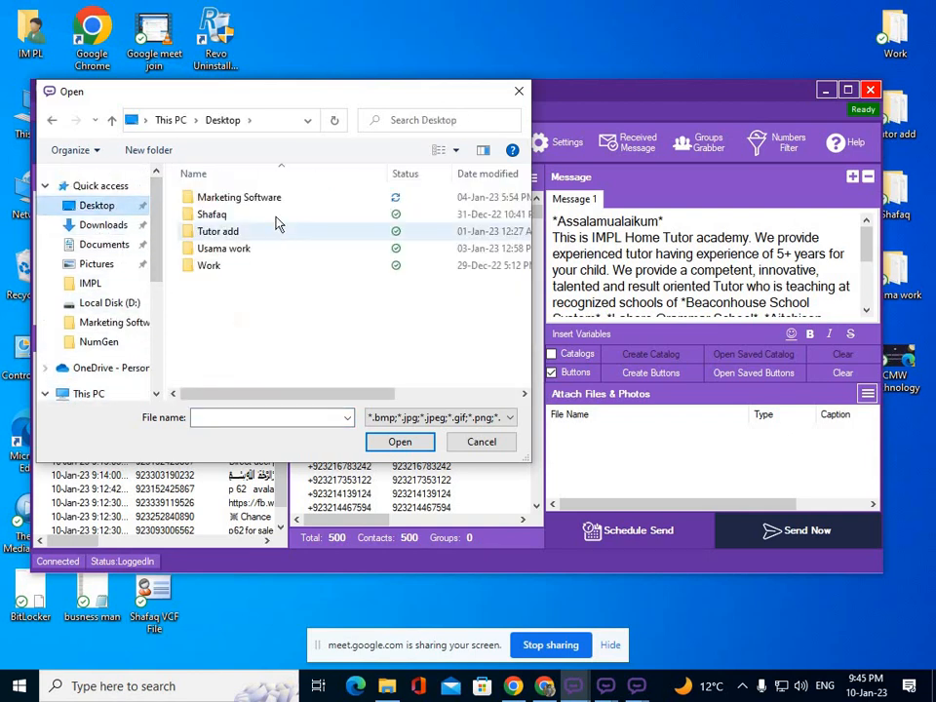
double_click(232, 231)
left_click(407, 418)
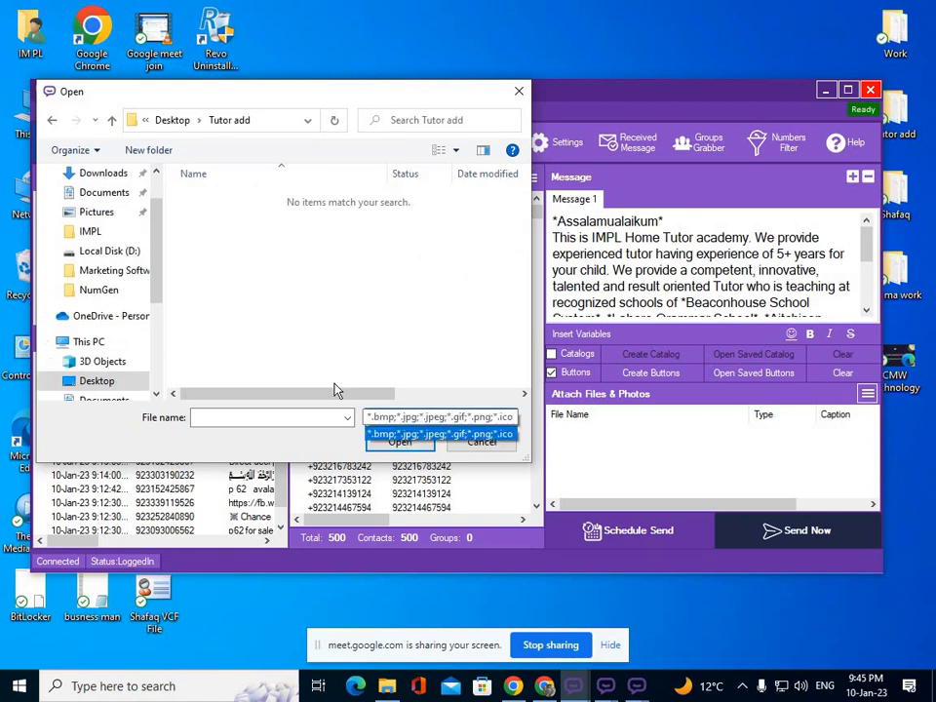
left_click(105, 266)
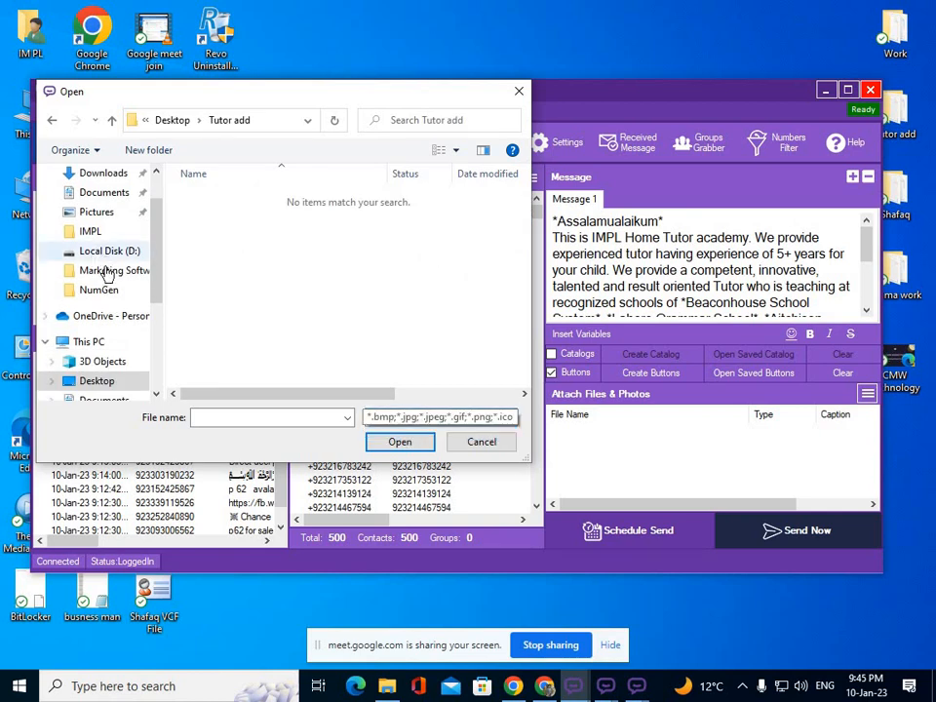
left_click(116, 257)
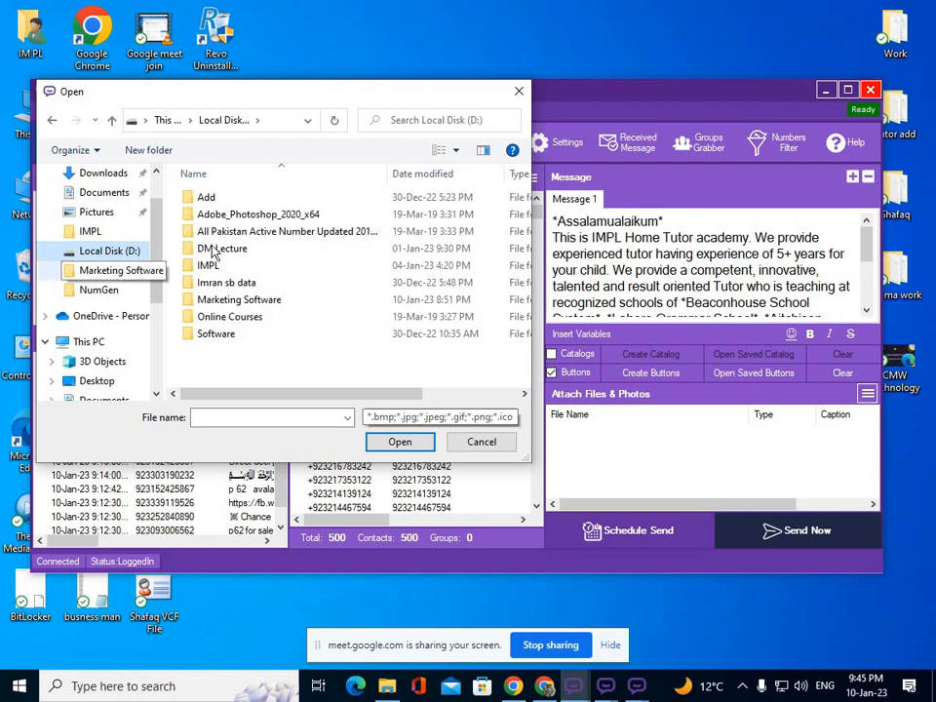
double_click(209, 267)
left_click(318, 237)
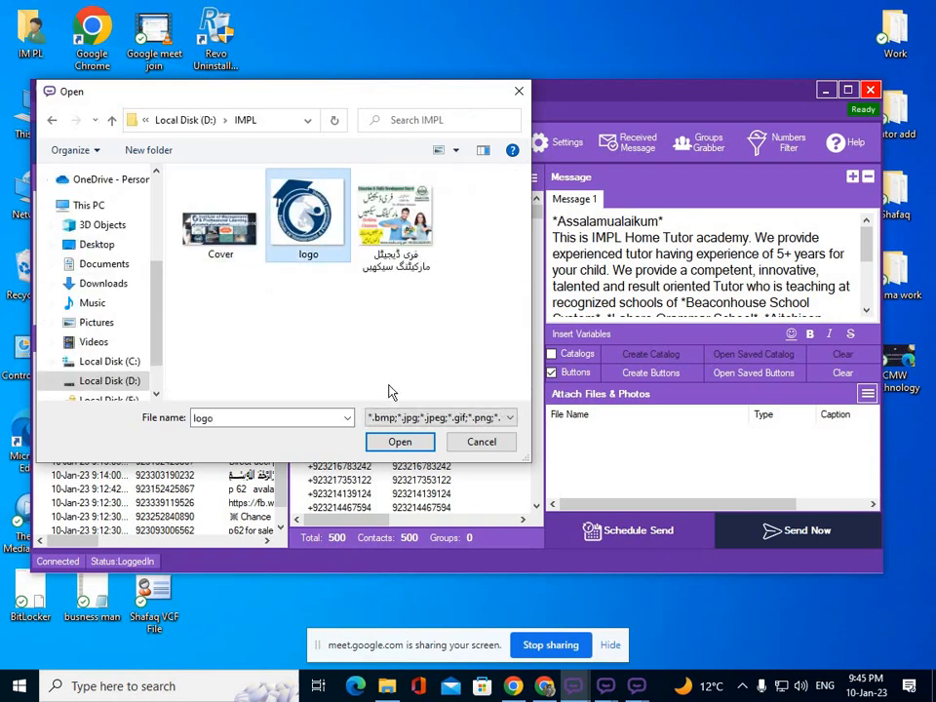
left_click(398, 442)
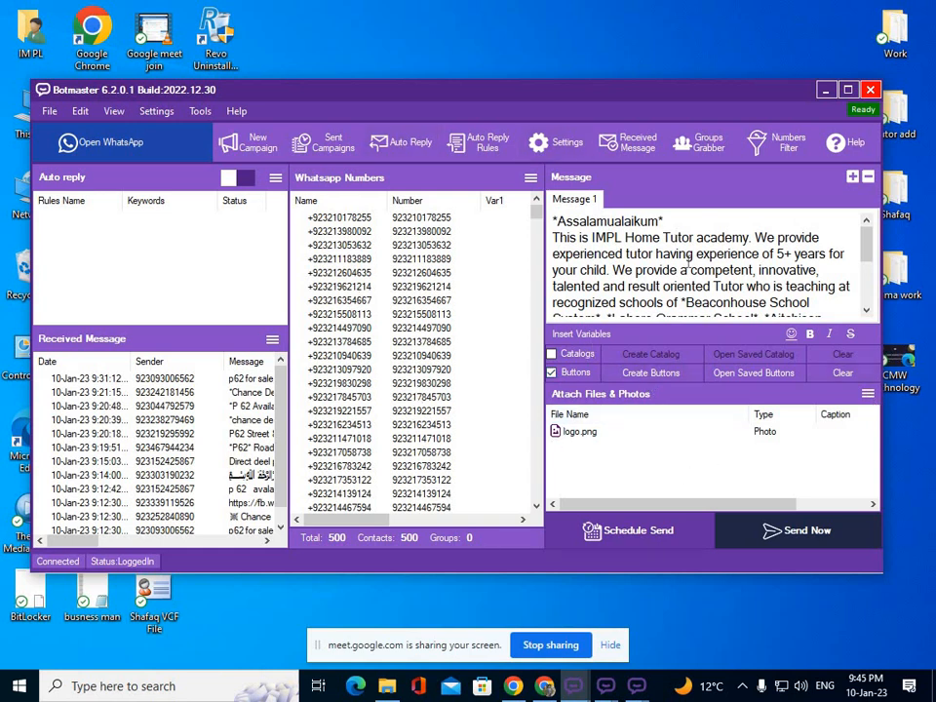
Bring the project1 Botmaster profile window fully into view.
left_click(825, 90)
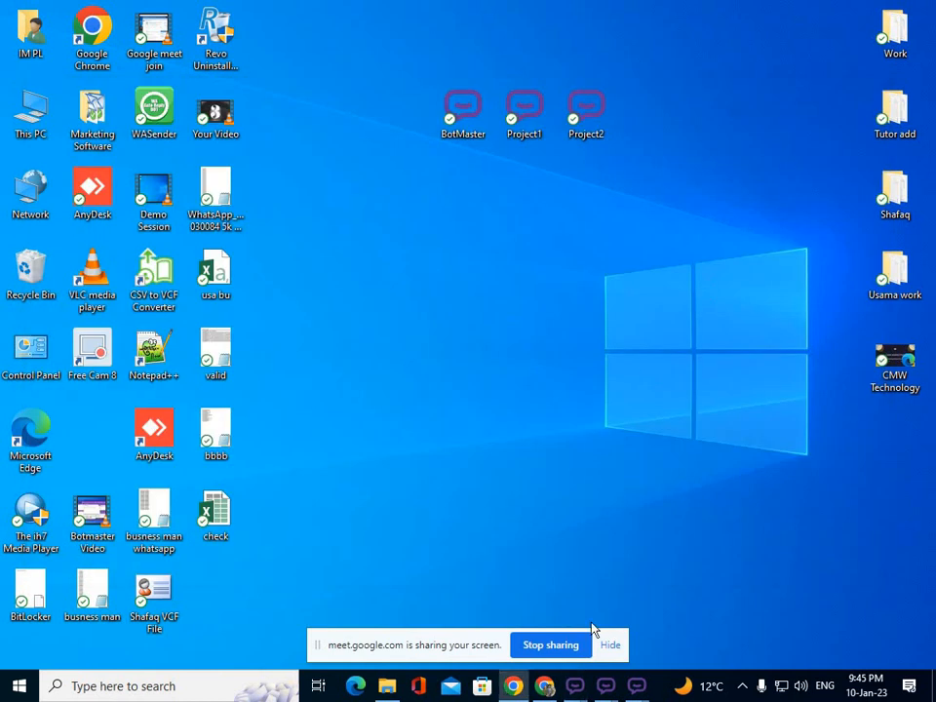
mouse_move(605, 686)
left_click(582, 653)
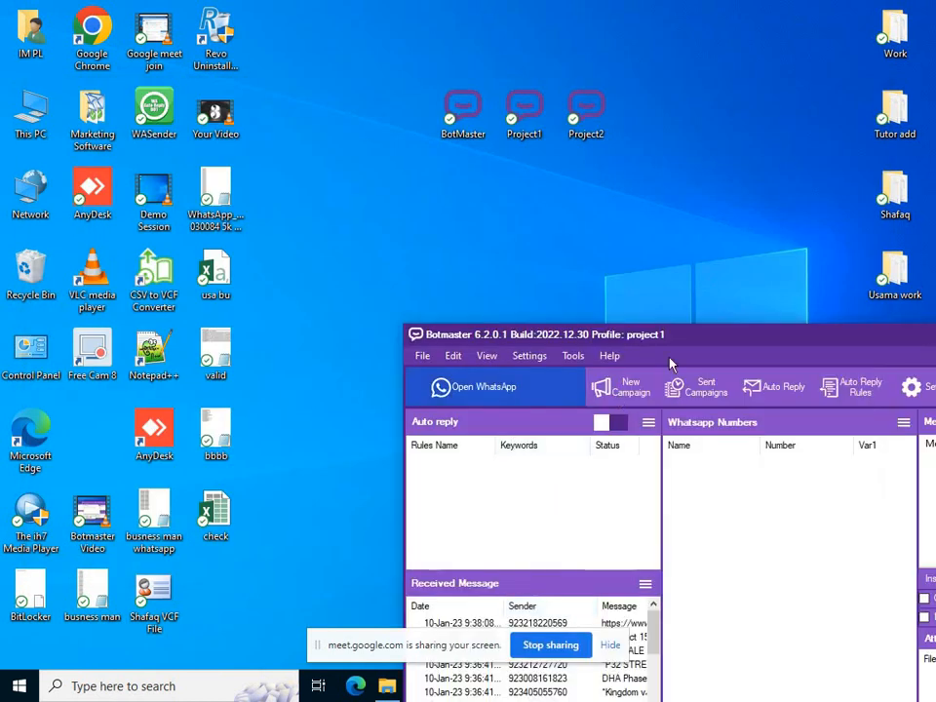
left_click_drag(664, 331, 327, 85)
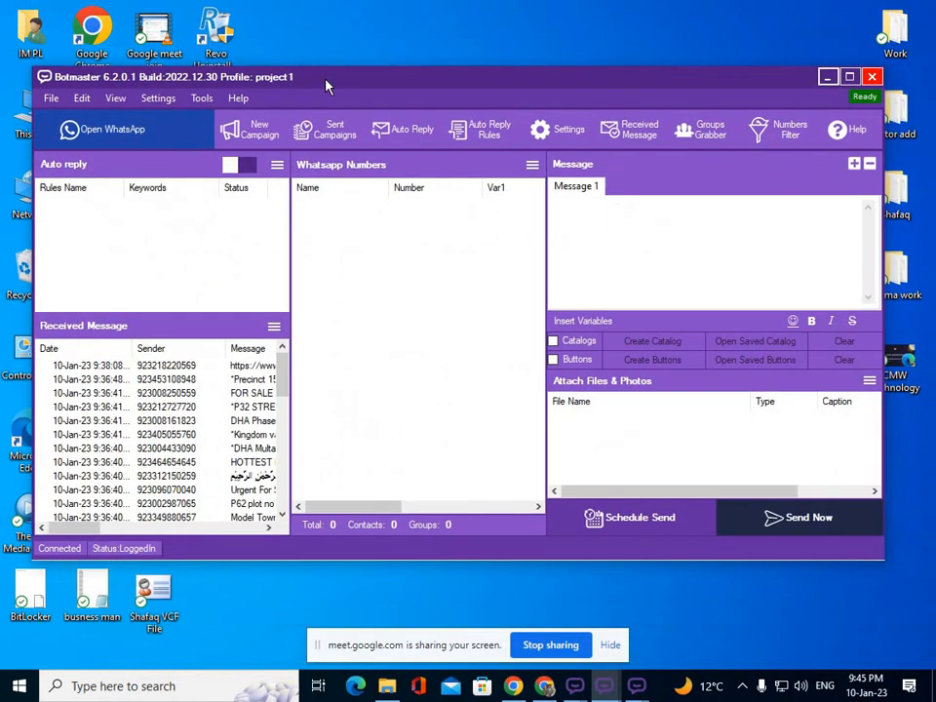
Start a number import from file and browse to Desktop\Marketing Software\NumGen.
left_click(531, 166)
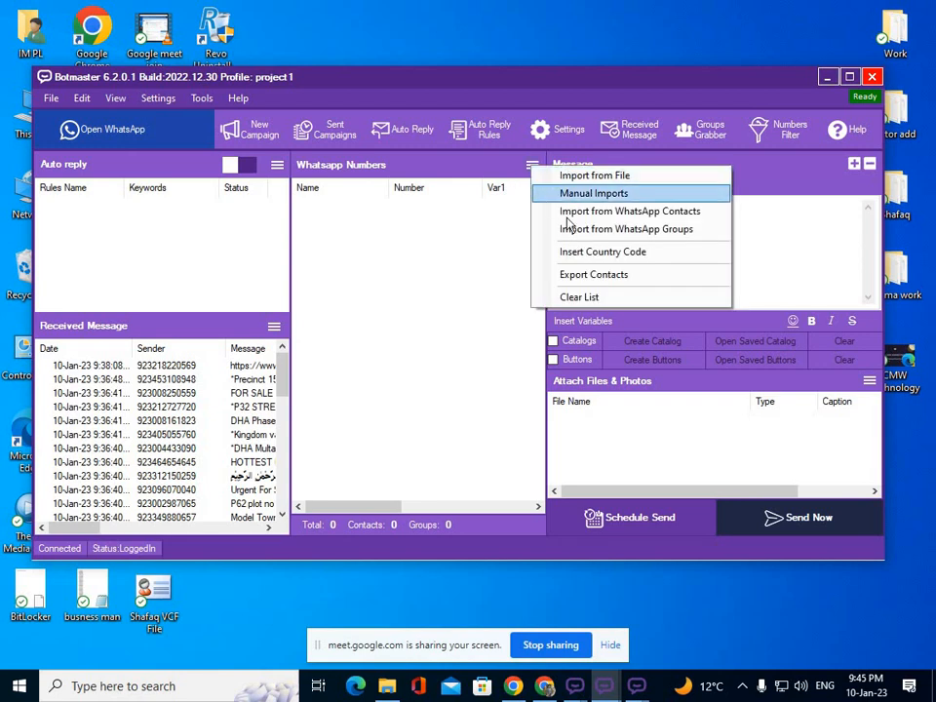
left_click(570, 193)
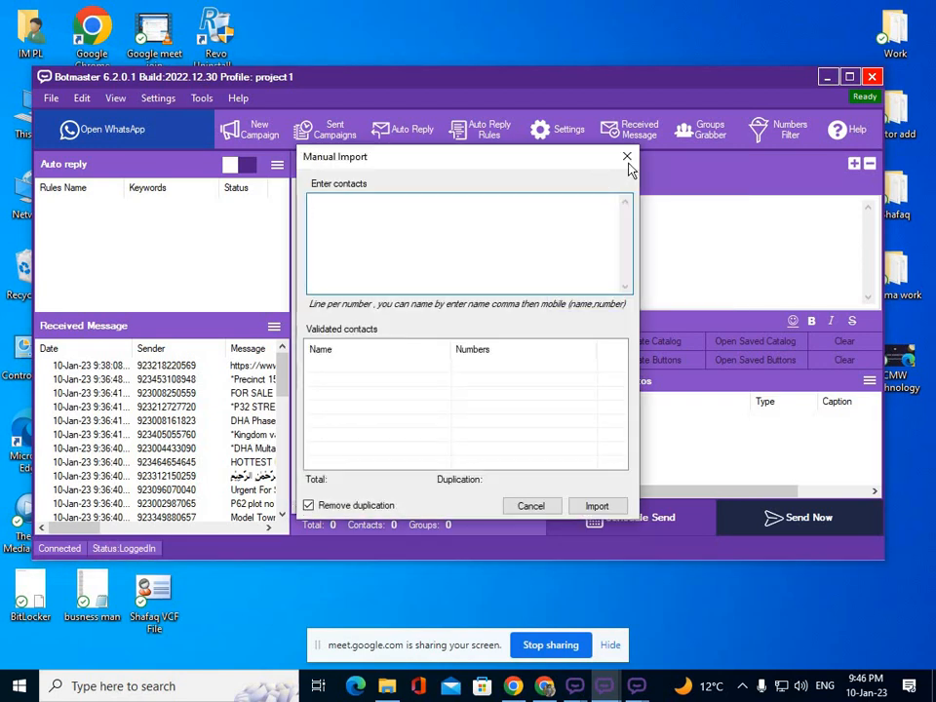
left_click(627, 157)
left_click(531, 164)
left_click(561, 176)
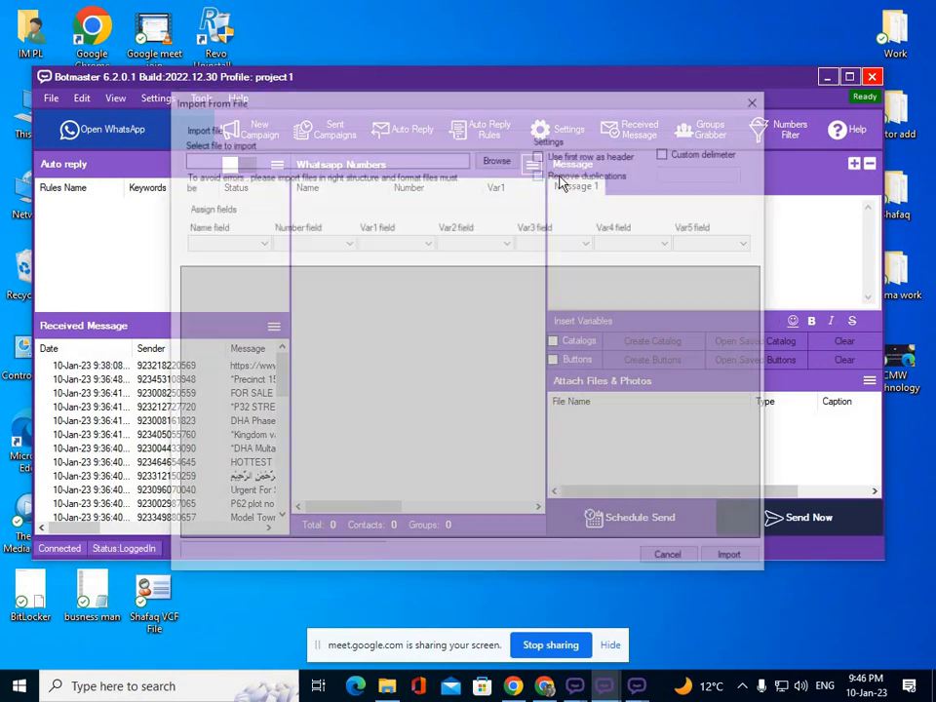
left_click(497, 158)
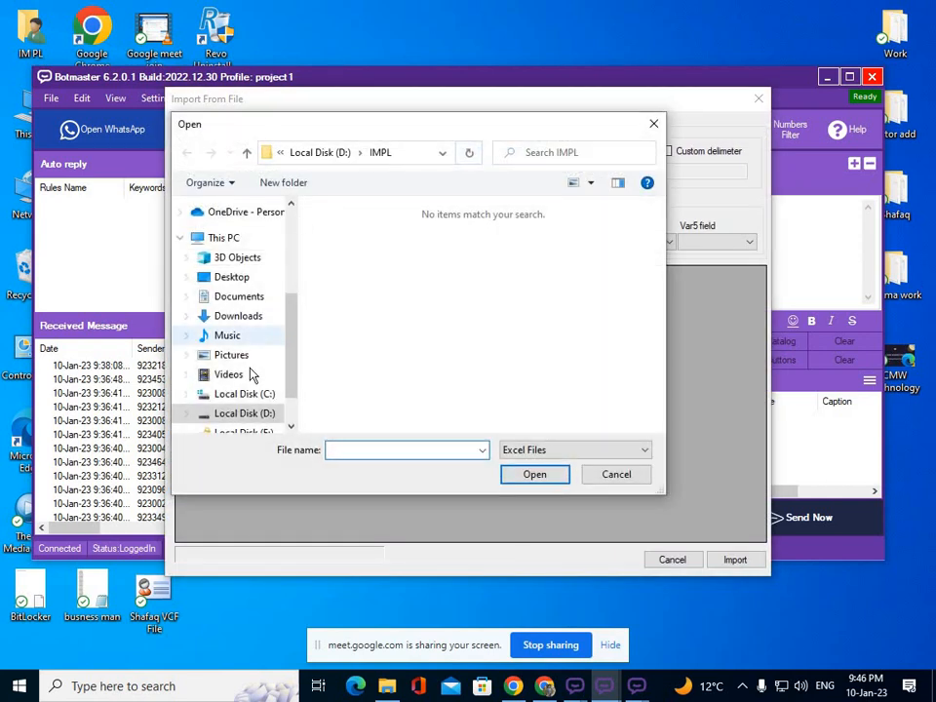
left_click(234, 277)
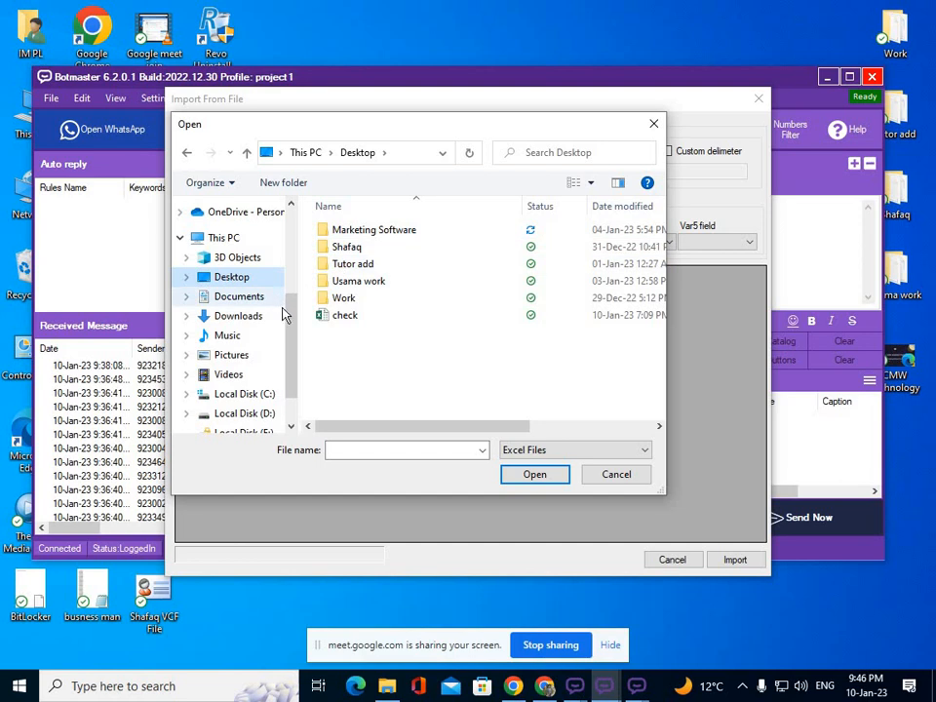
double_click(343, 233)
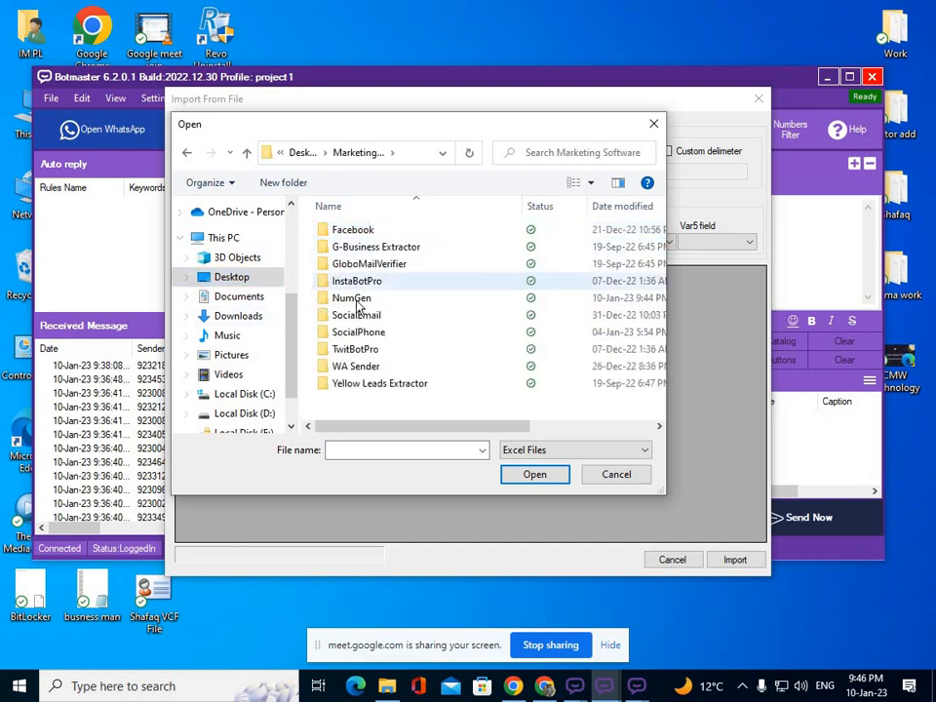
double_click(353, 298)
Import Generated 1000 Numbers as a text file, using Col0 as the number field.
left_click(536, 451)
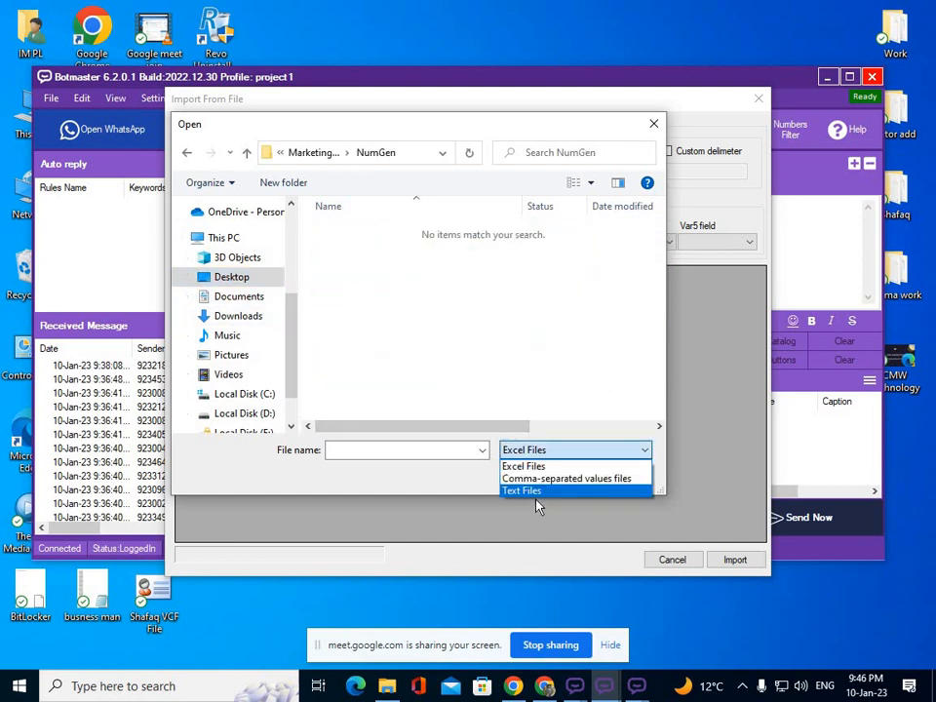
left_click(536, 492)
left_click(369, 249)
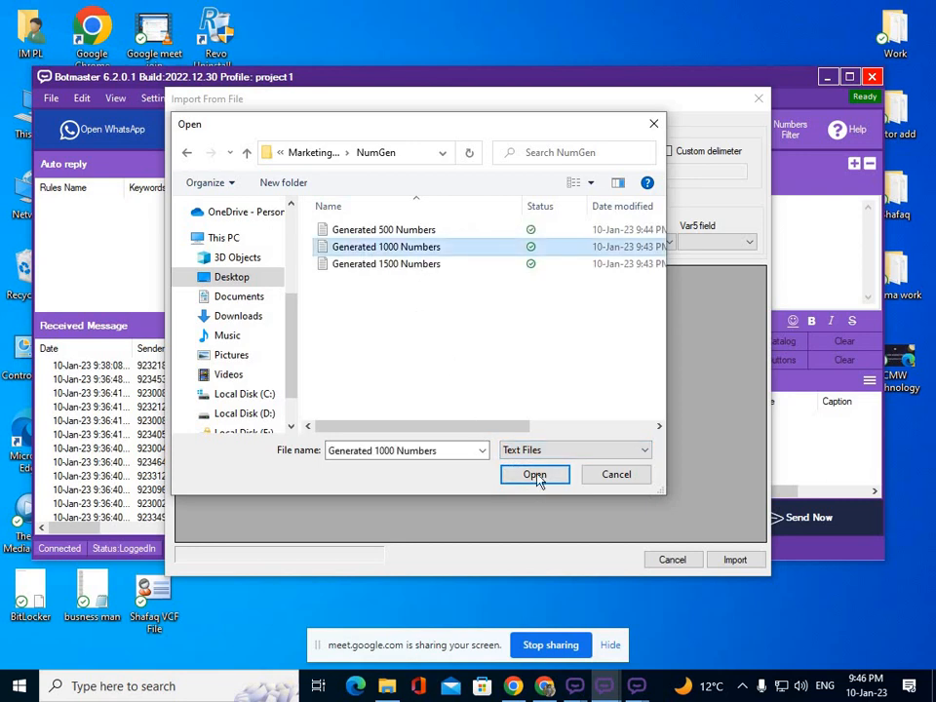
left_click(534, 475)
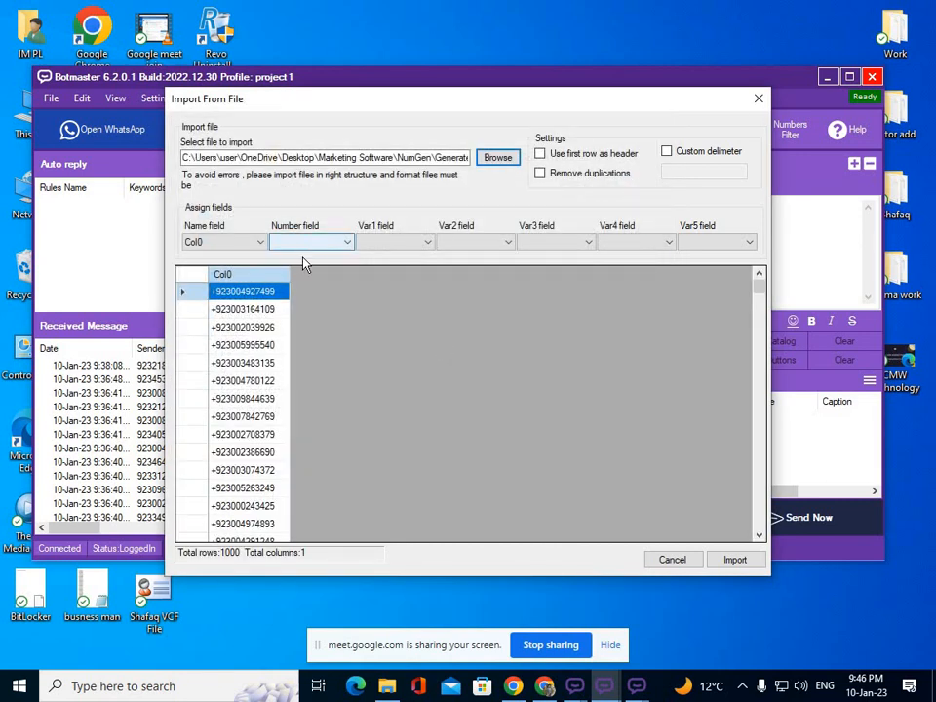
left_click(303, 247)
left_click(302, 259)
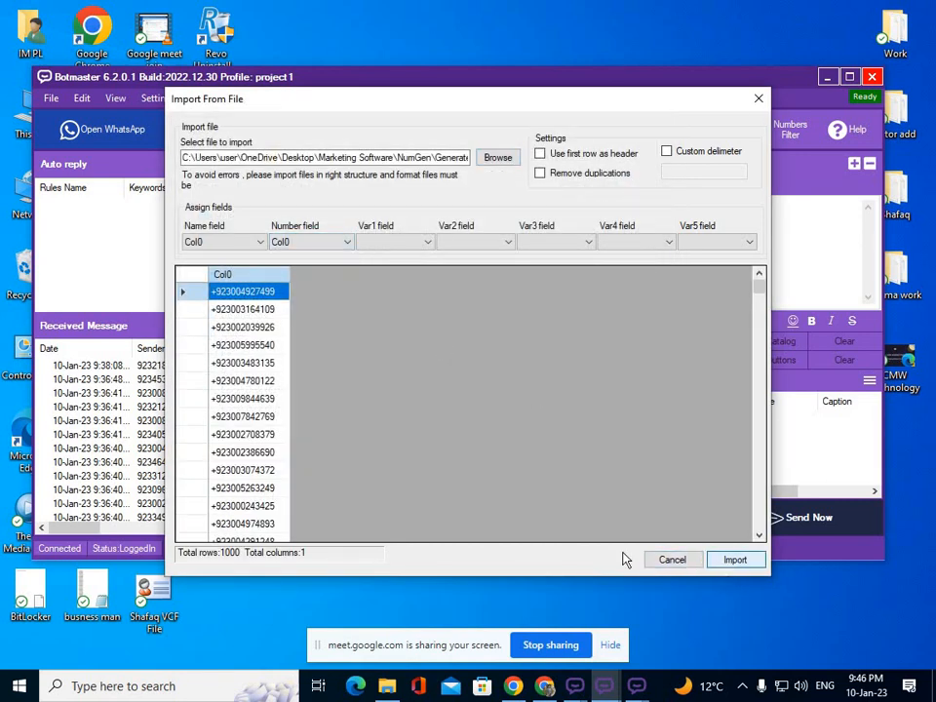
left_click(733, 559)
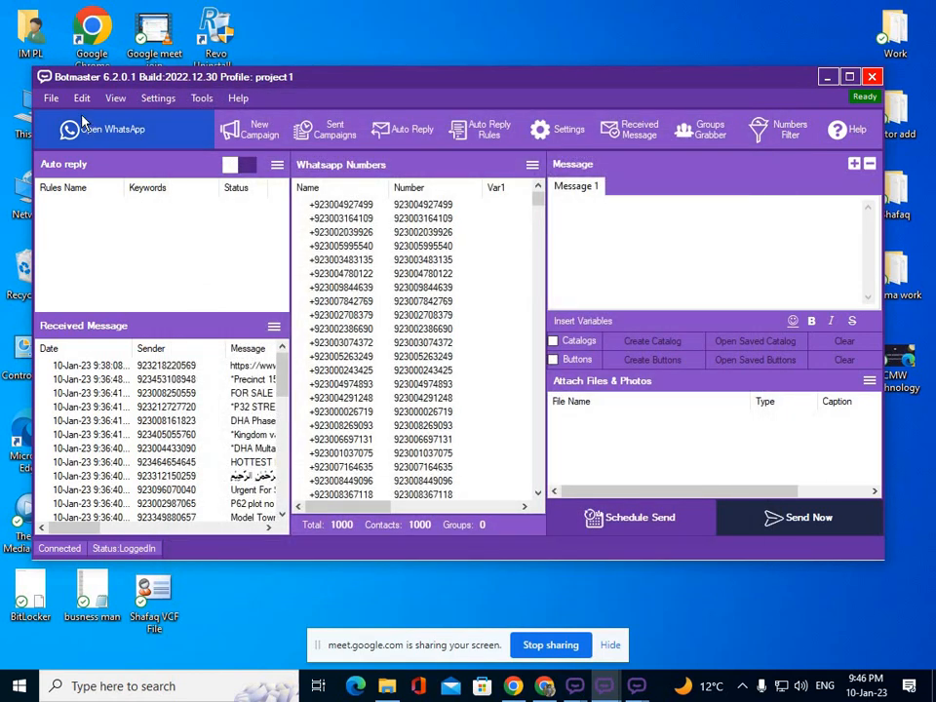
Import the Msg file from Desktop\Tutor add as project1's message text.
left_click(50, 97)
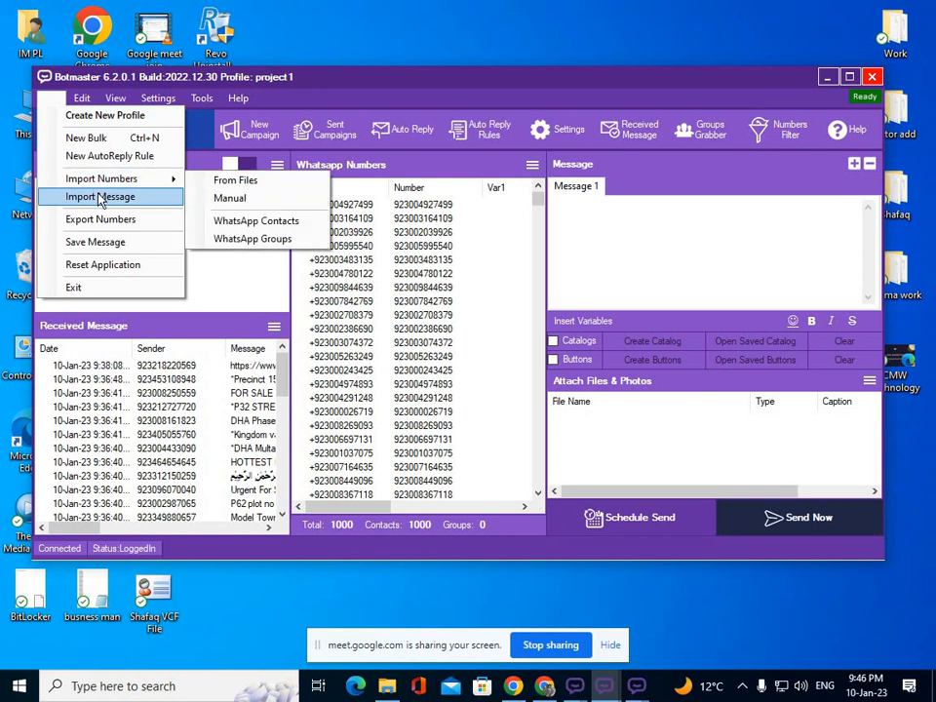
left_click(98, 196)
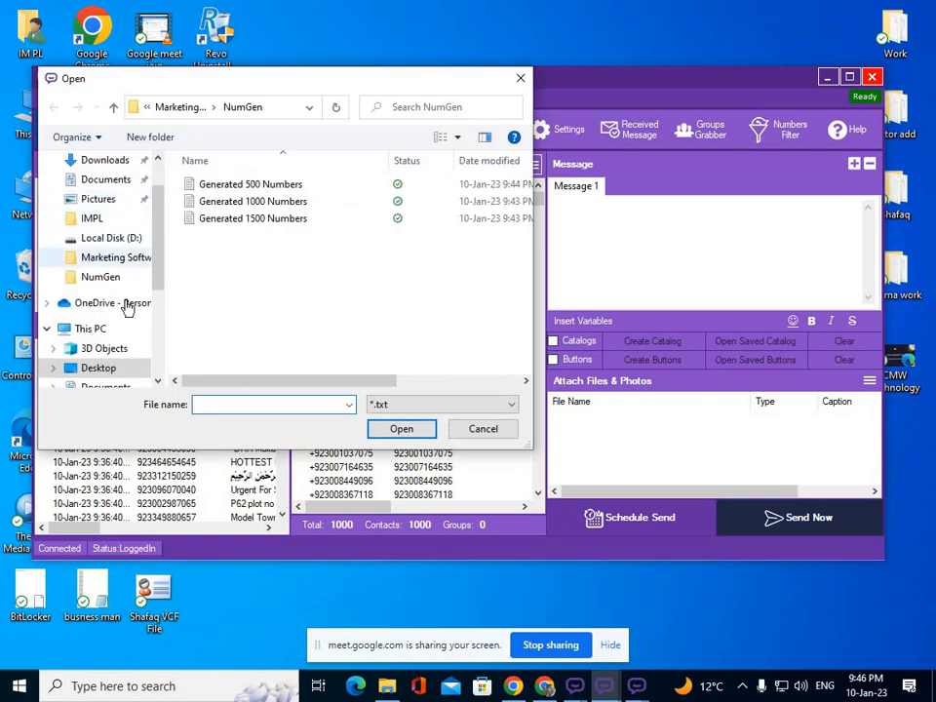
left_click(110, 368)
double_click(226, 227)
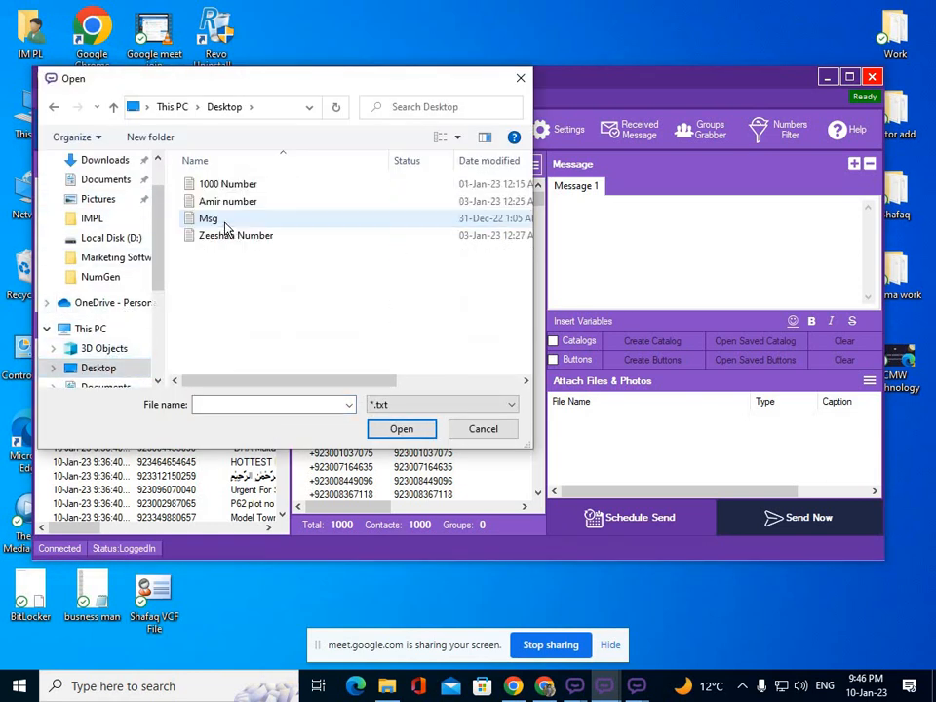
left_click(219, 219)
left_click(402, 430)
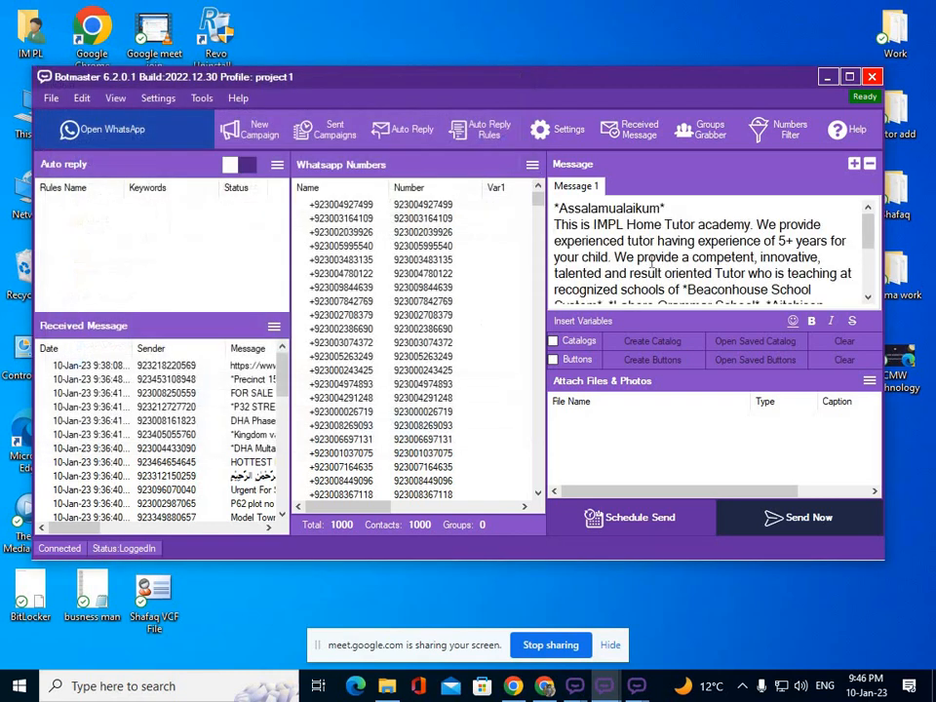
Enable buttons and load the saved My button.buttons set into project1's message.
left_click(553, 360)
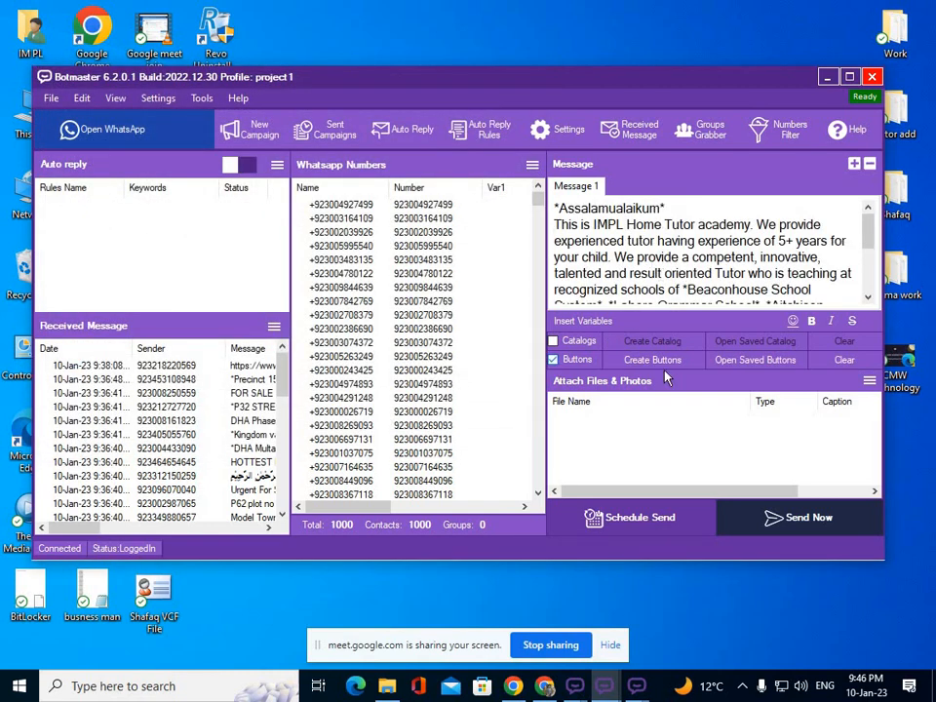
left_click(755, 360)
left_click(216, 185)
left_click(402, 429)
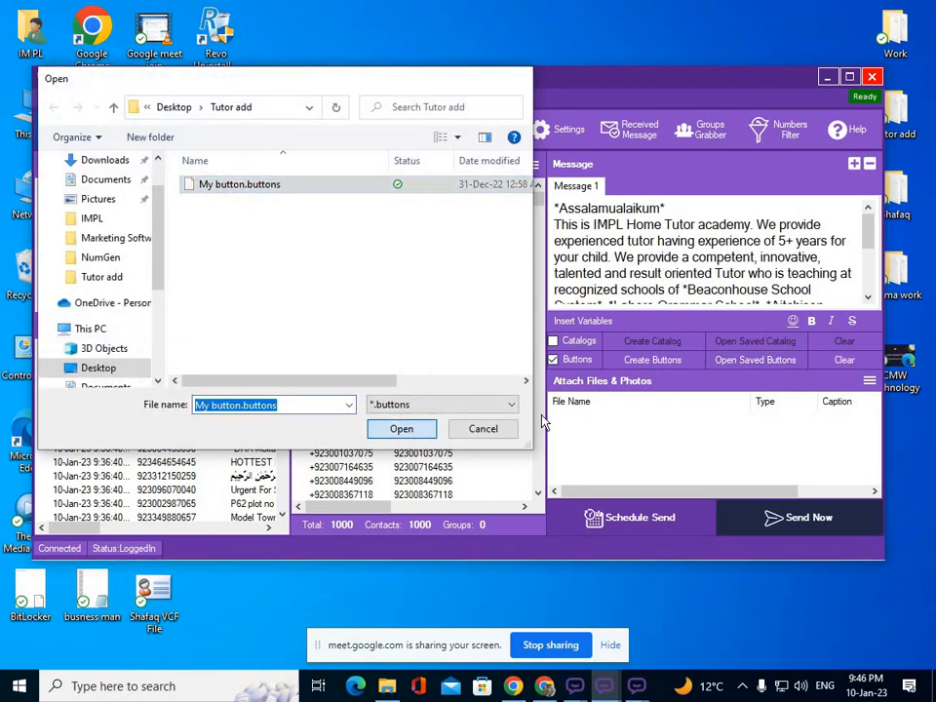
Attach logo.png from D:\IMPL as a photo and minimise the project1 window.
left_click(869, 380)
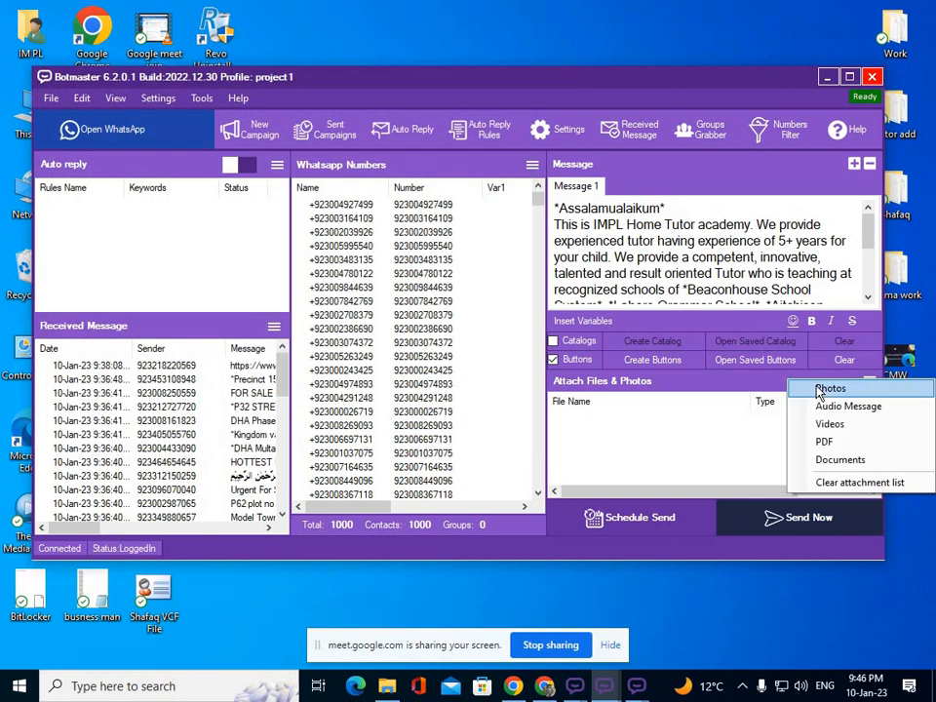
left_click(829, 389)
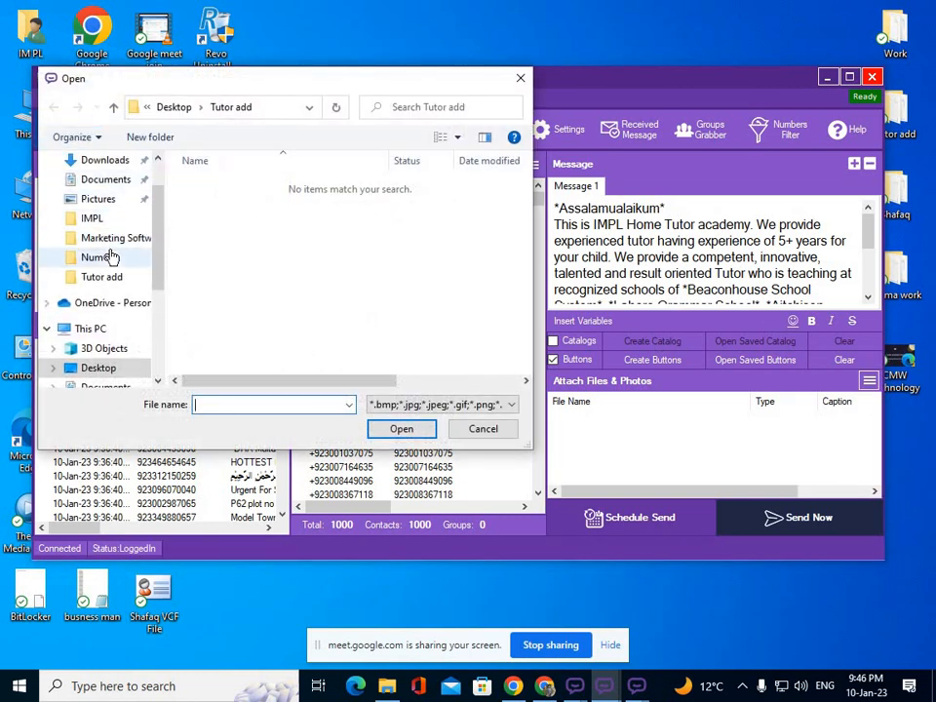
left_click(93, 219)
left_click(309, 202)
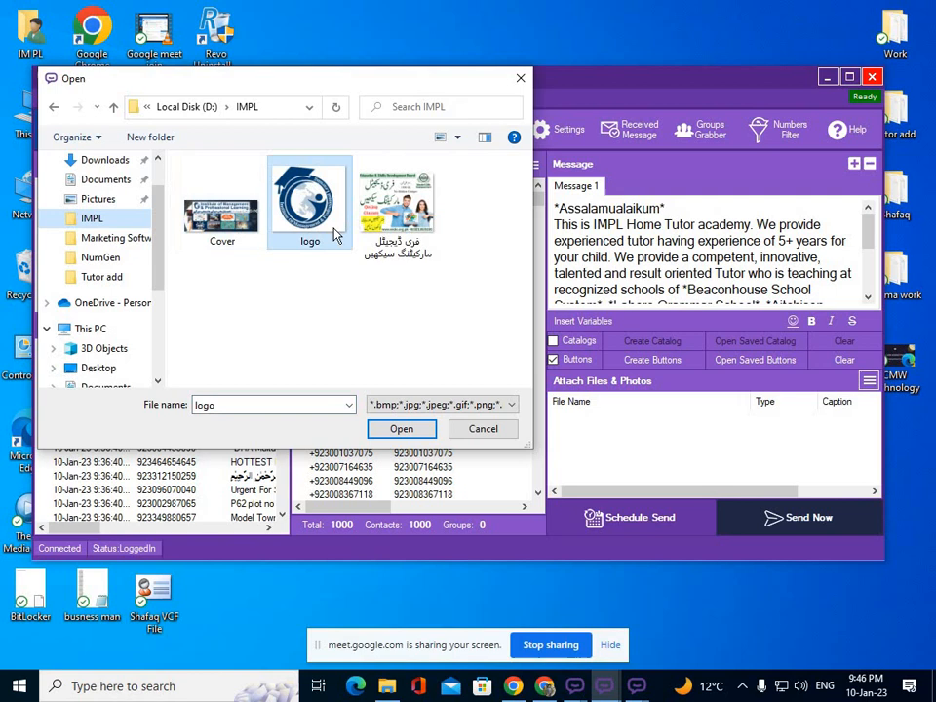
left_click(410, 430)
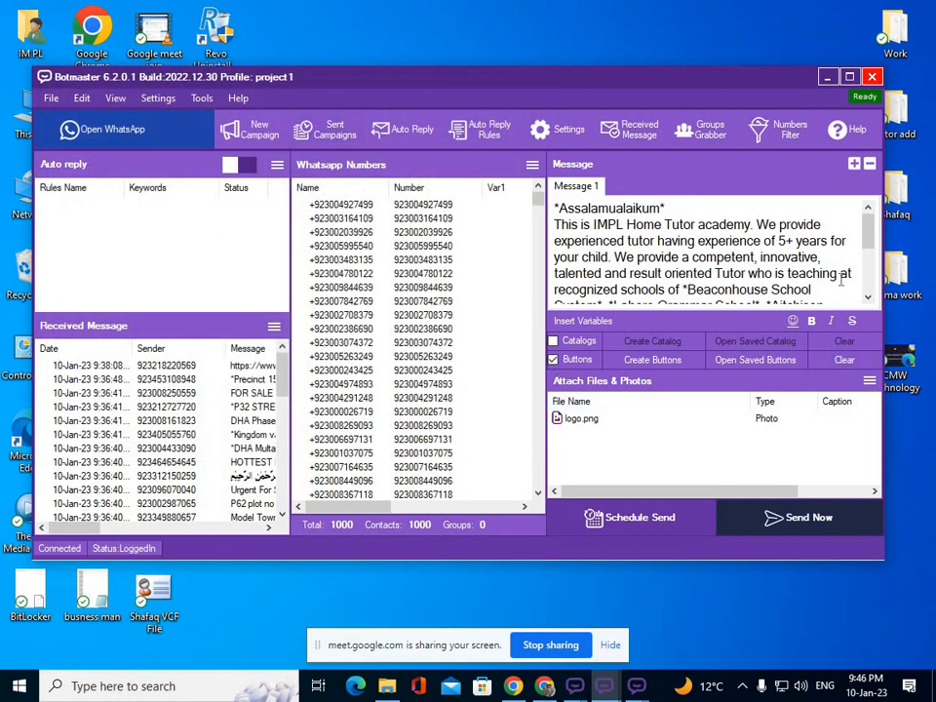
left_click(827, 77)
Bring up project2 and browse its number import to Desktop\Marketing Software\NumGen.
mouse_move(634, 685)
left_click(564, 636)
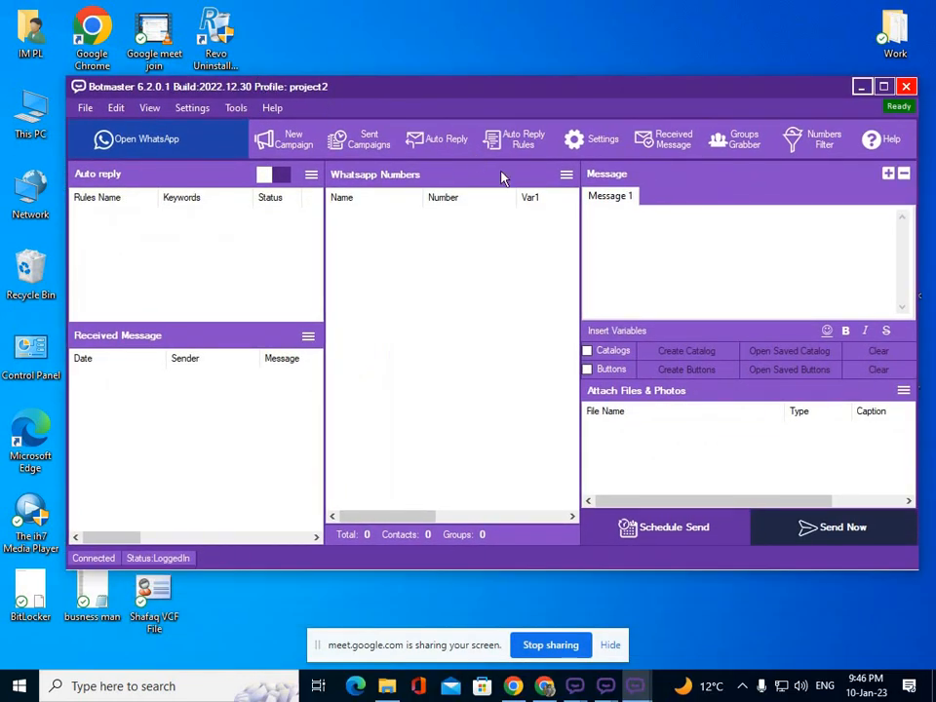
left_click(566, 176)
left_click(593, 182)
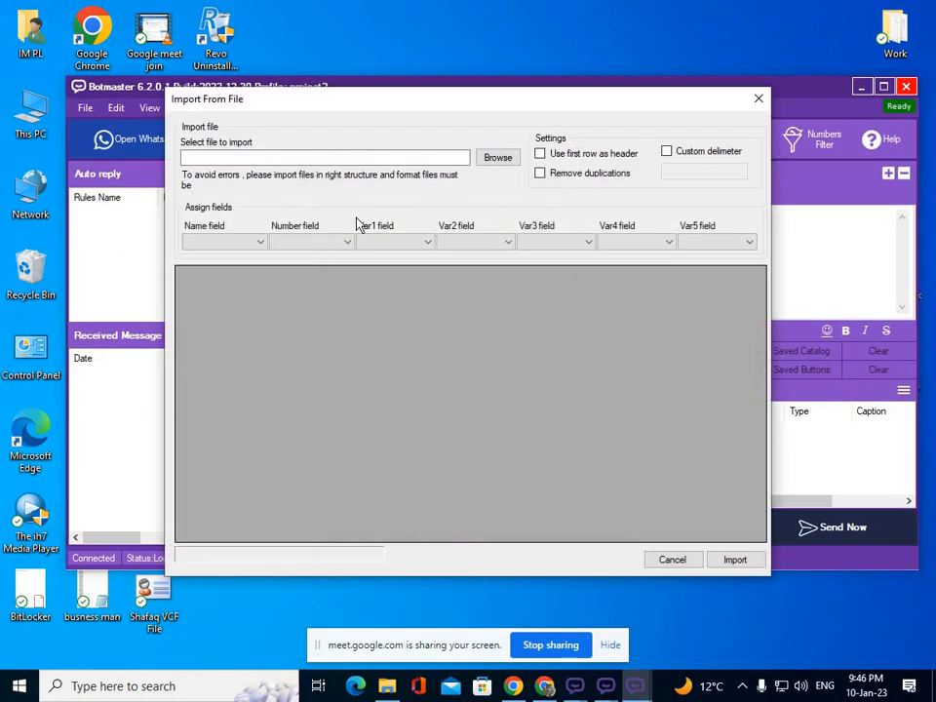
left_click(500, 157)
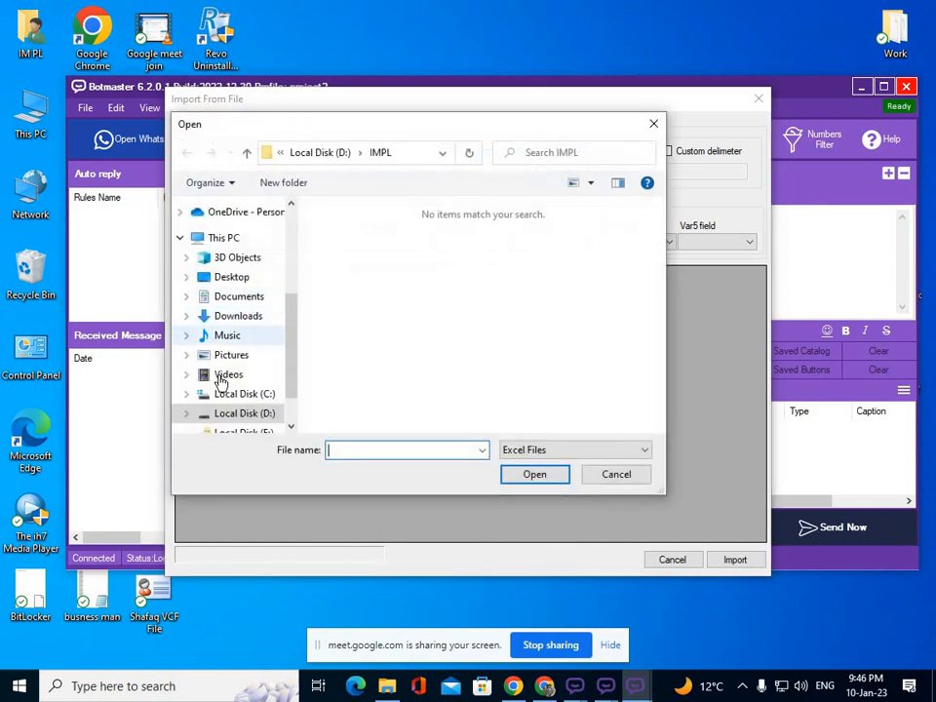
left_click(234, 279)
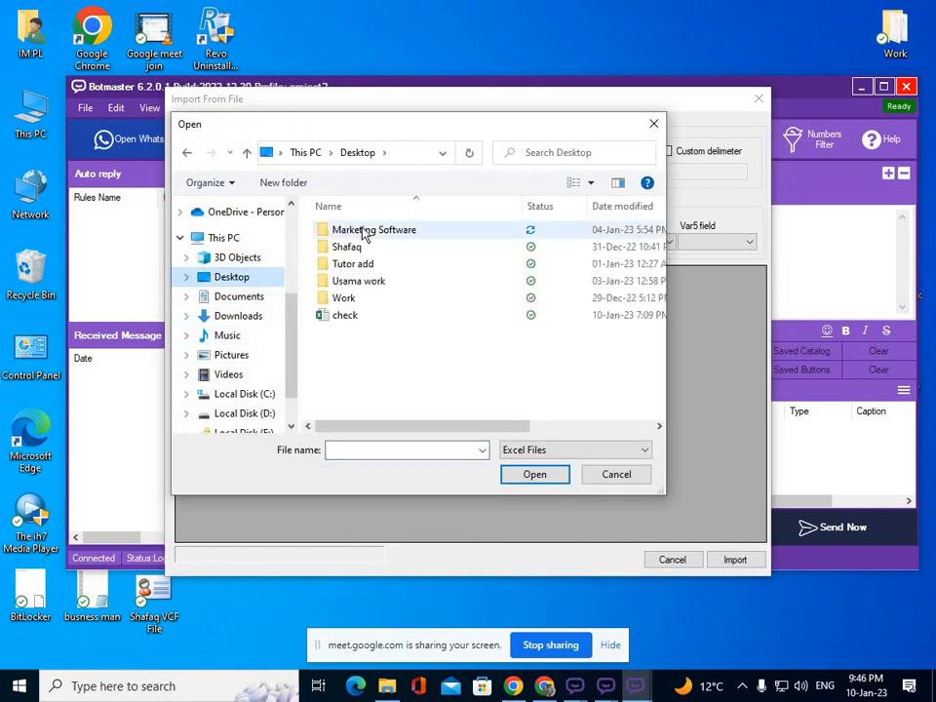
double_click(358, 231)
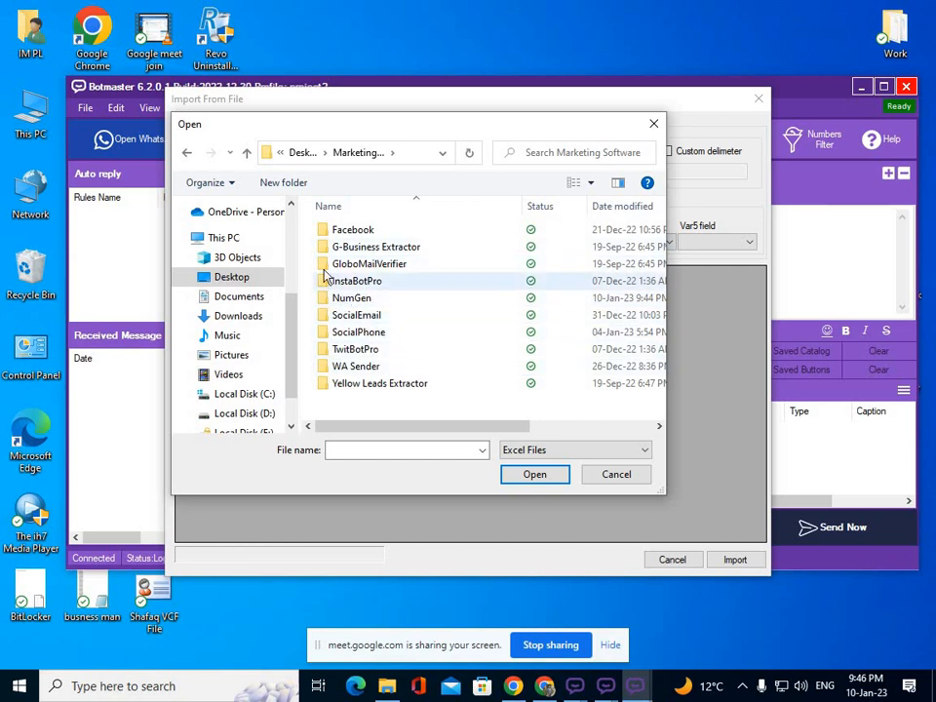
double_click(360, 298)
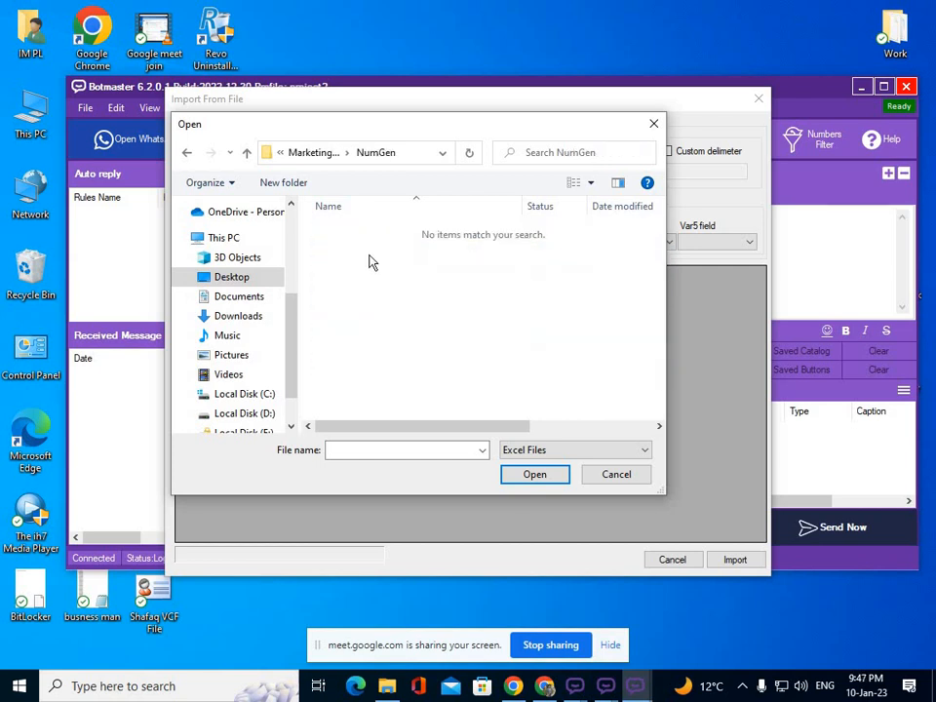
Import Generated 1500 Numbers as a text file, using Col0 as the number field.
left_click(545, 451)
left_click(546, 494)
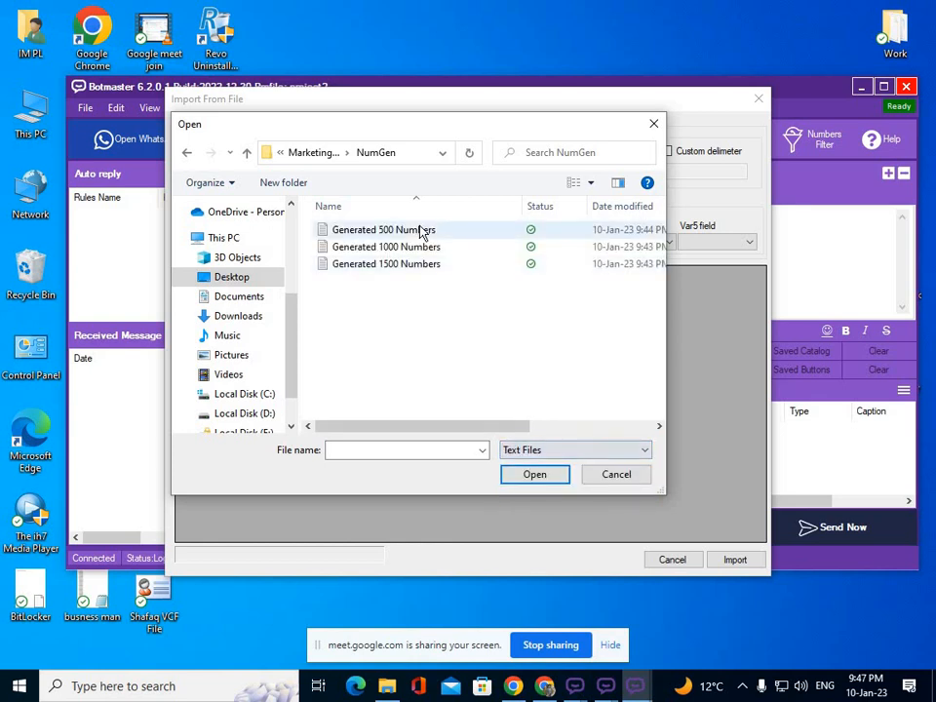
left_click(404, 265)
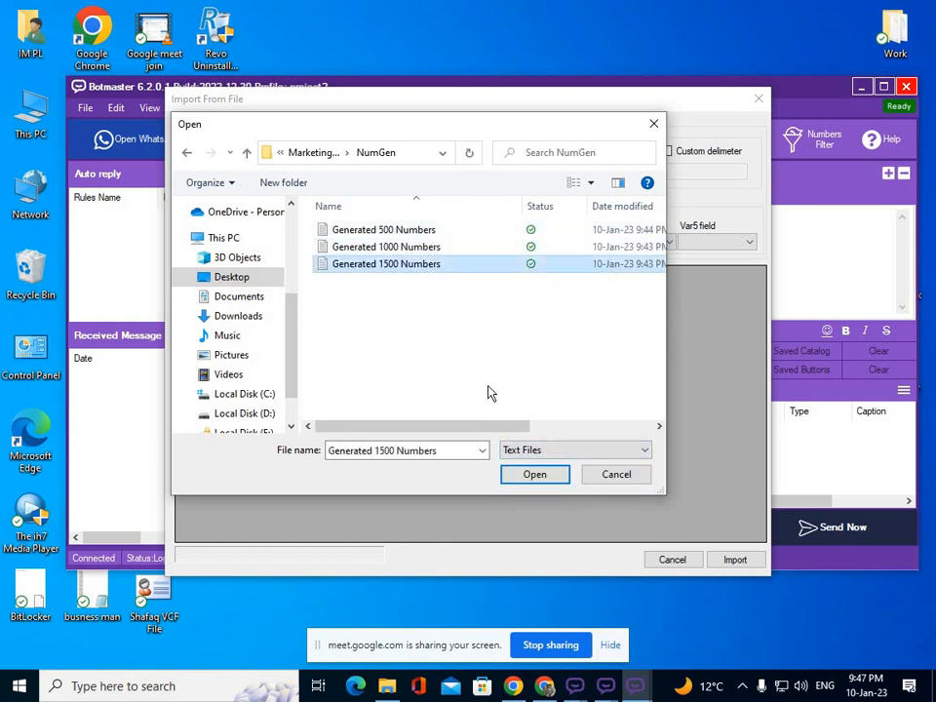
left_click(533, 476)
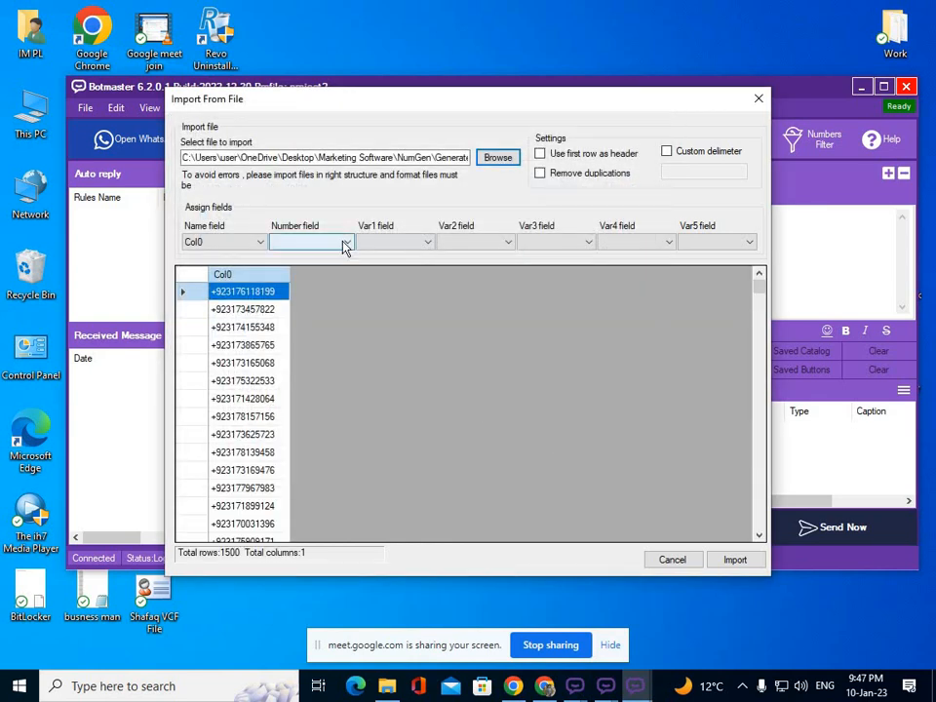
left_click(343, 243)
left_click(333, 256)
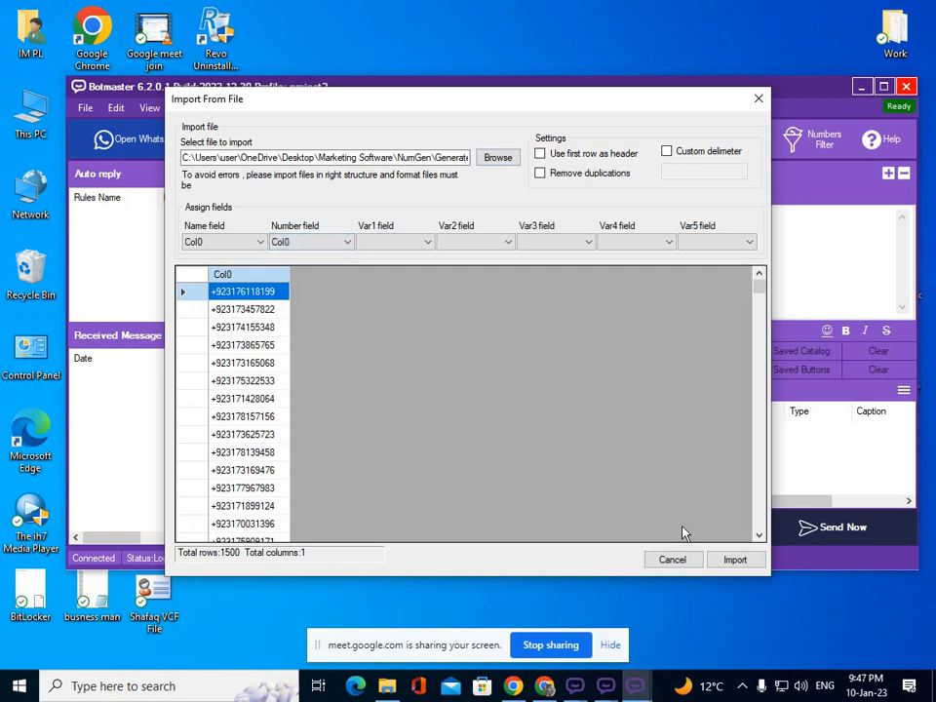
left_click(733, 560)
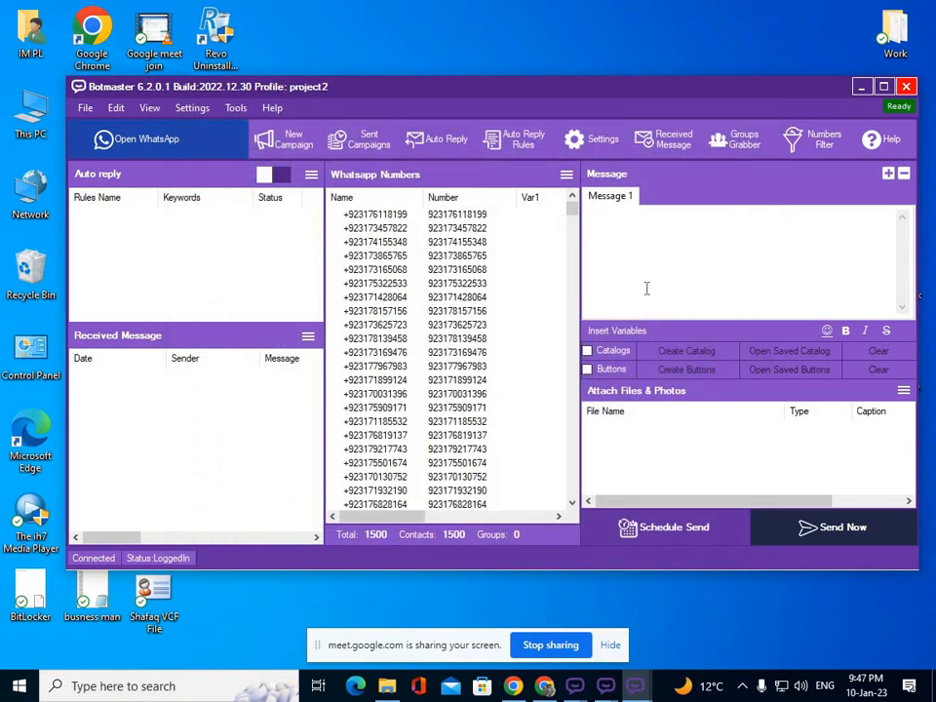
Import the Msg file from Tutor add as project2's Message 1.
left_click(84, 108)
left_click(117, 206)
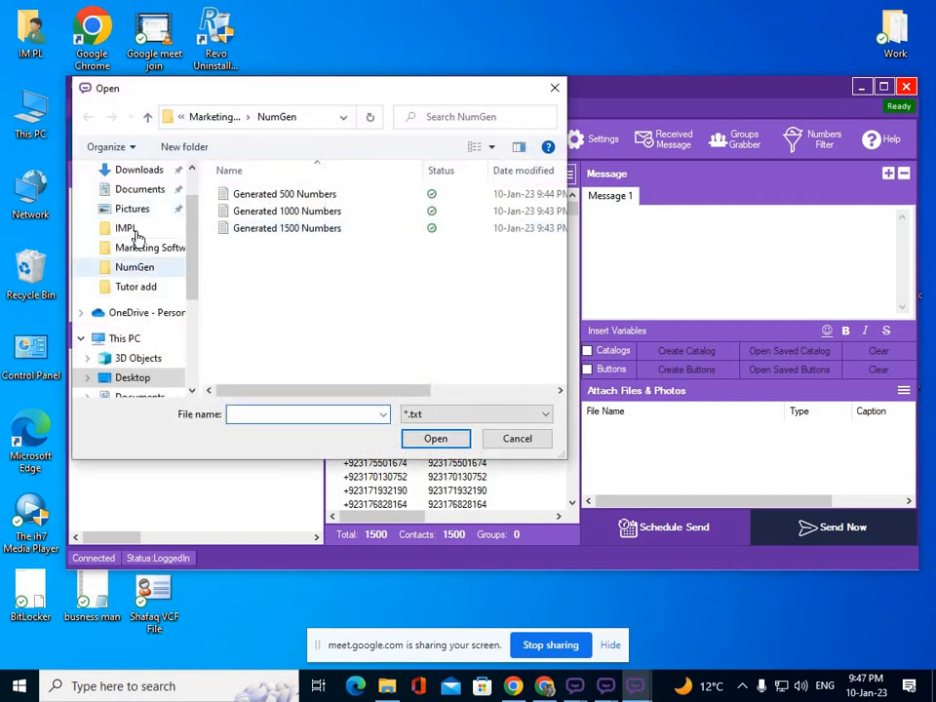
left_click(151, 287)
left_click(242, 228)
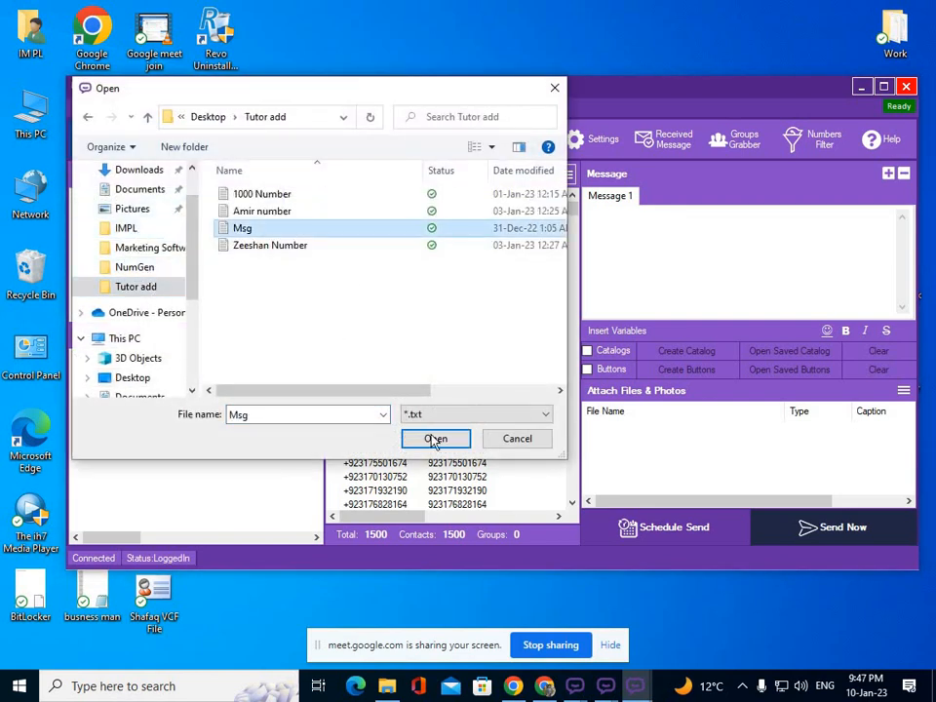
key("Return")
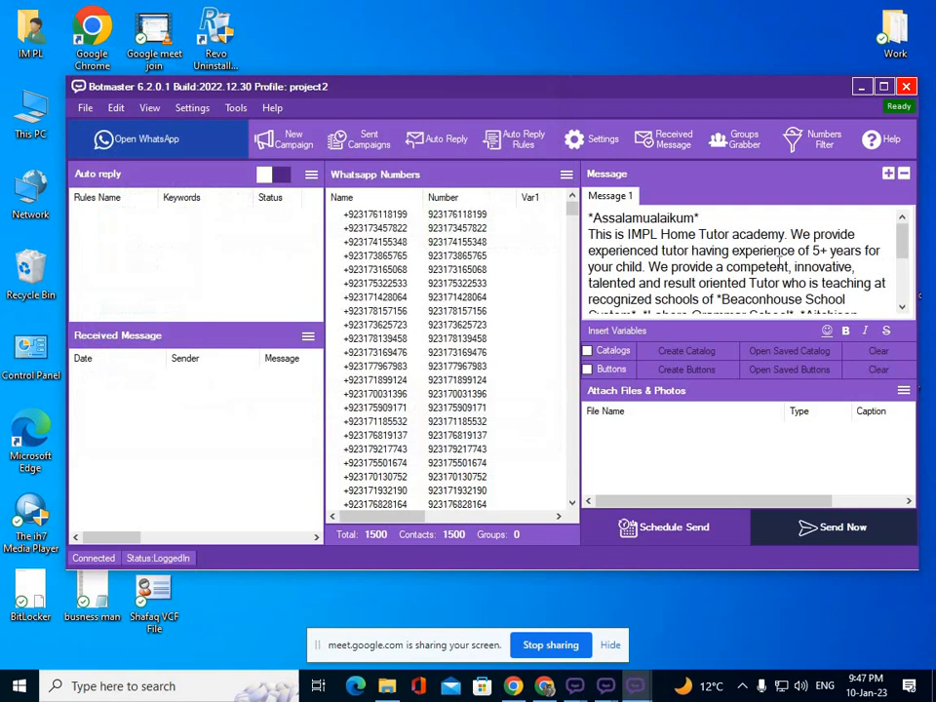
Enable buttons and load the saved My button.buttons set.
left_click(587, 371)
left_click(789, 369)
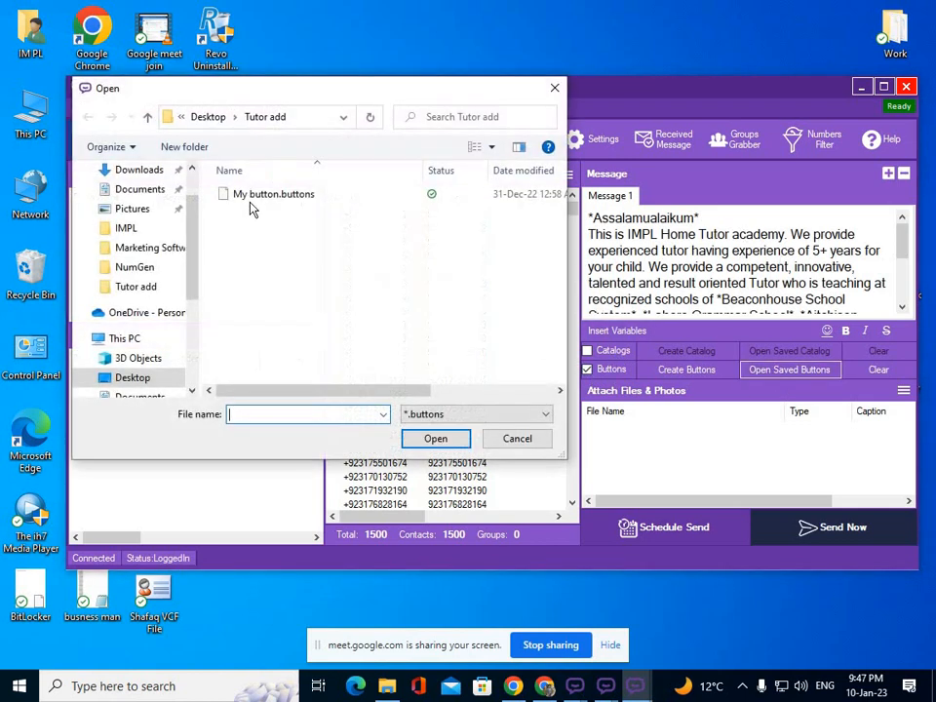
left_click(263, 194)
left_click(435, 438)
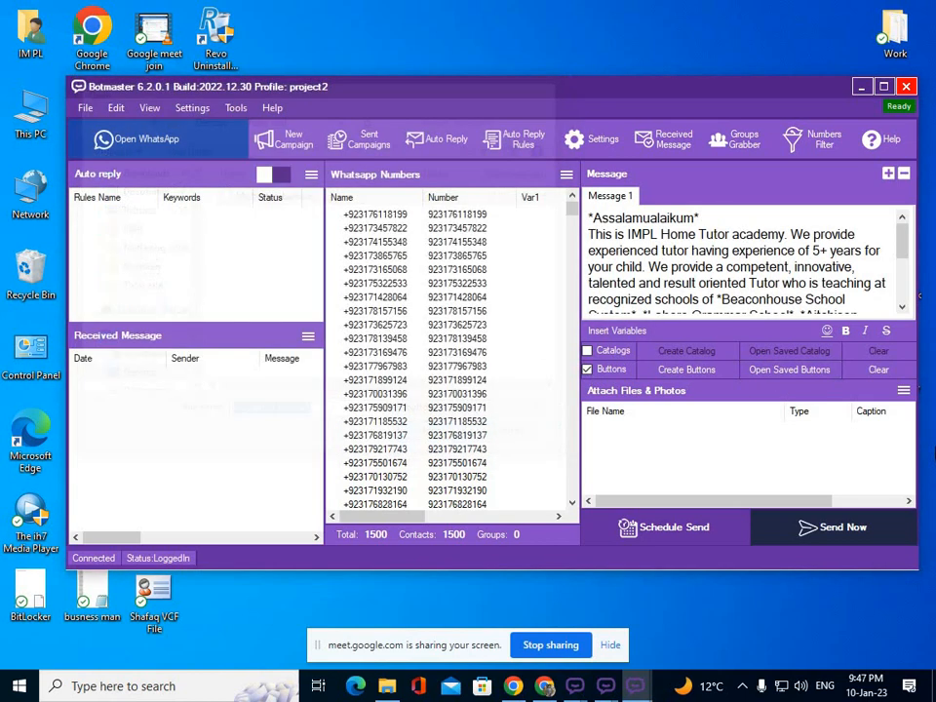
Attach IMPL\logo.png as a photo, then bring the project 1 window forward.
left_click(905, 391)
left_click(824, 391)
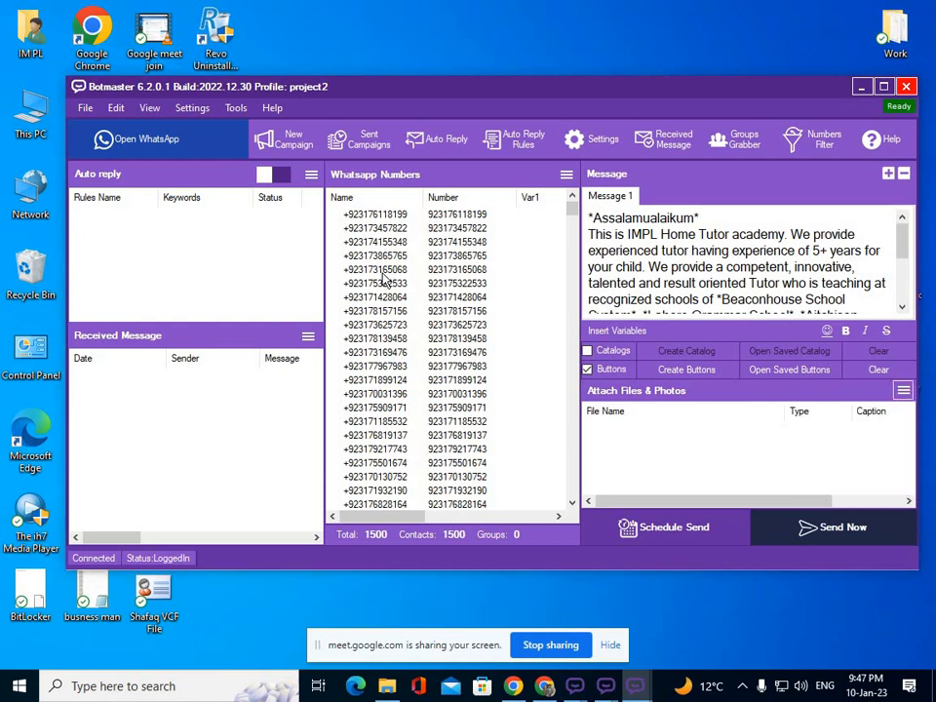
left_click(126, 228)
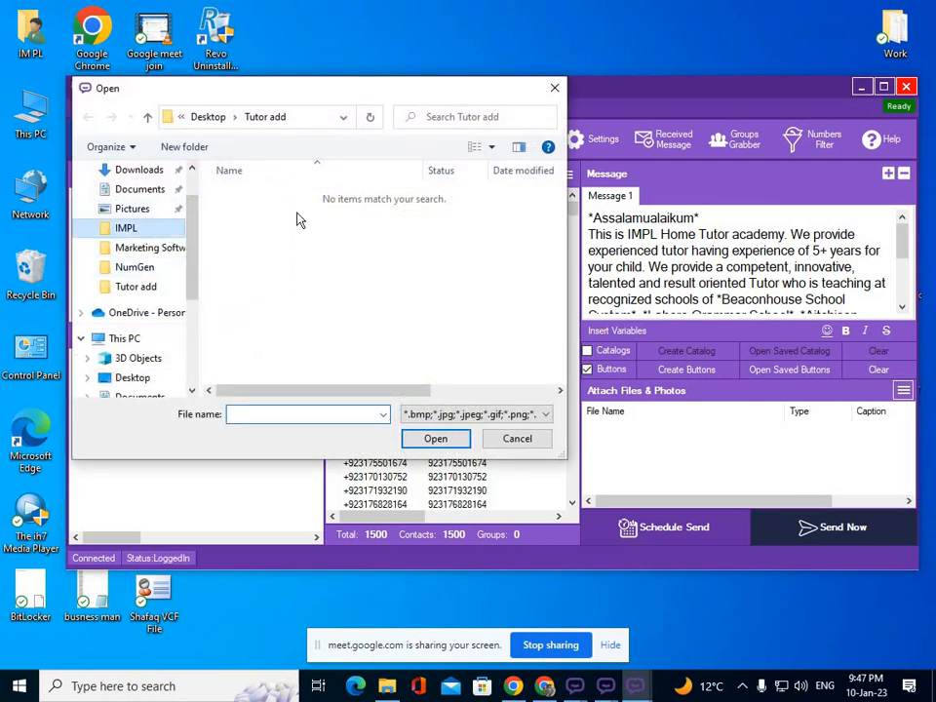
left_click(344, 210)
left_click(436, 439)
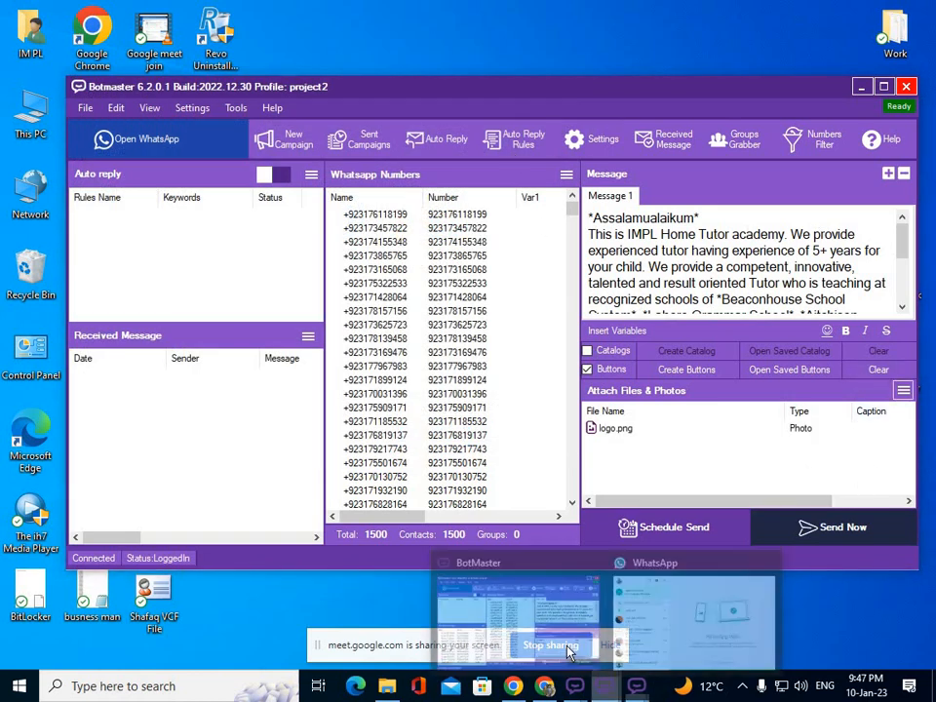
left_click(507, 638)
Rearrange the project1, project2 and other Botmaster windows side by side to compare them.
left_click_drag(685, 336, 347, 42)
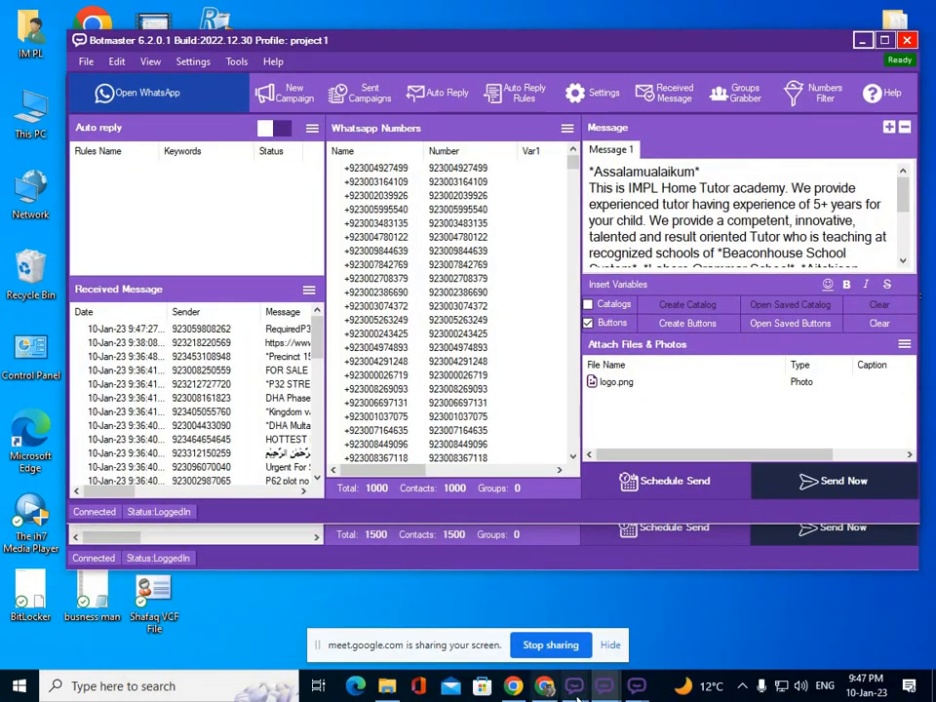
mouse_move(544, 688)
left_click(469, 649)
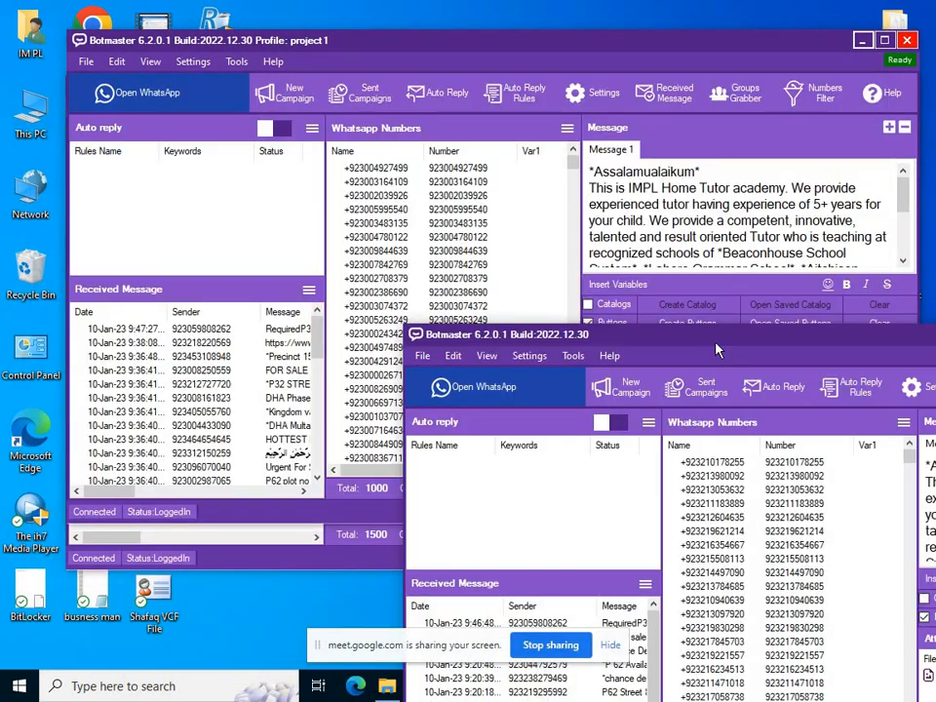
left_click_drag(717, 349, 420, 191)
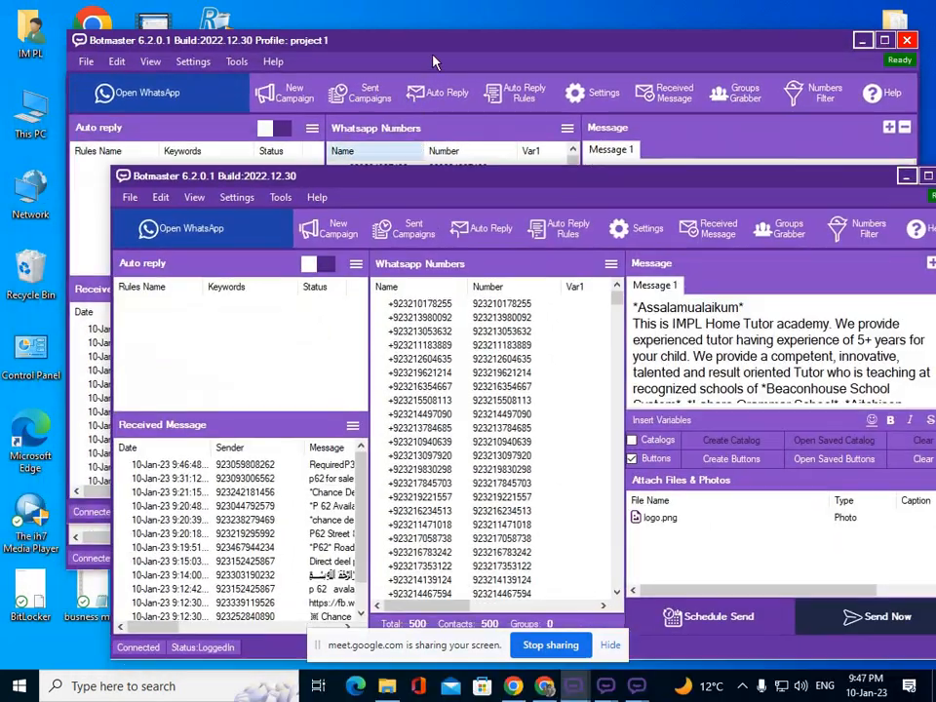
left_click_drag(449, 37, 477, 158)
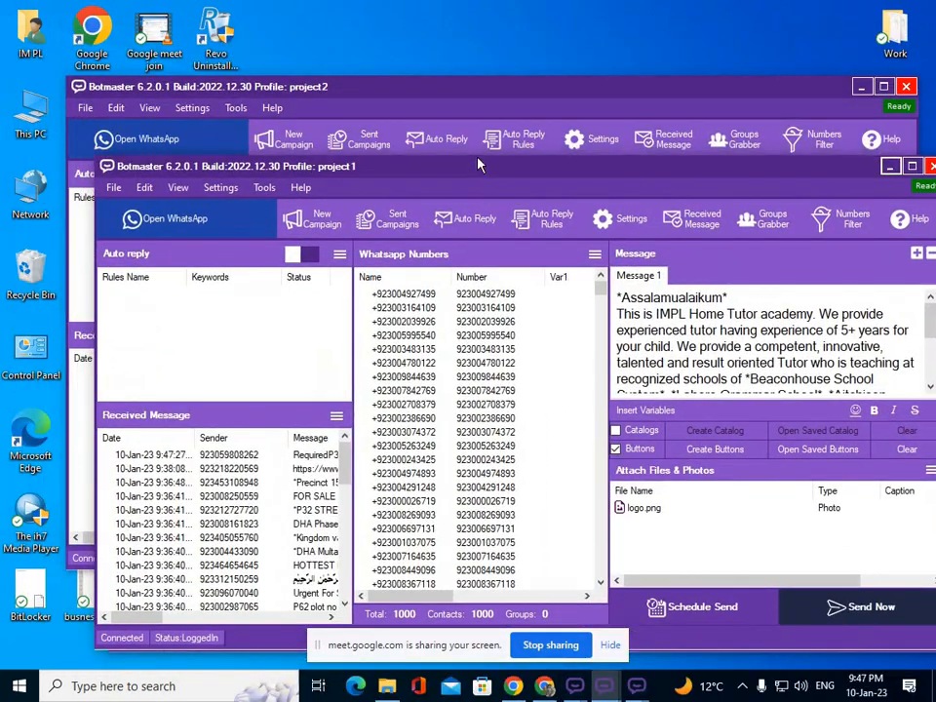
left_click(464, 104)
Minimise all three Botmaster windows, dismiss the screen-sharing notice, and restore the 500-number window.
left_click(862, 91)
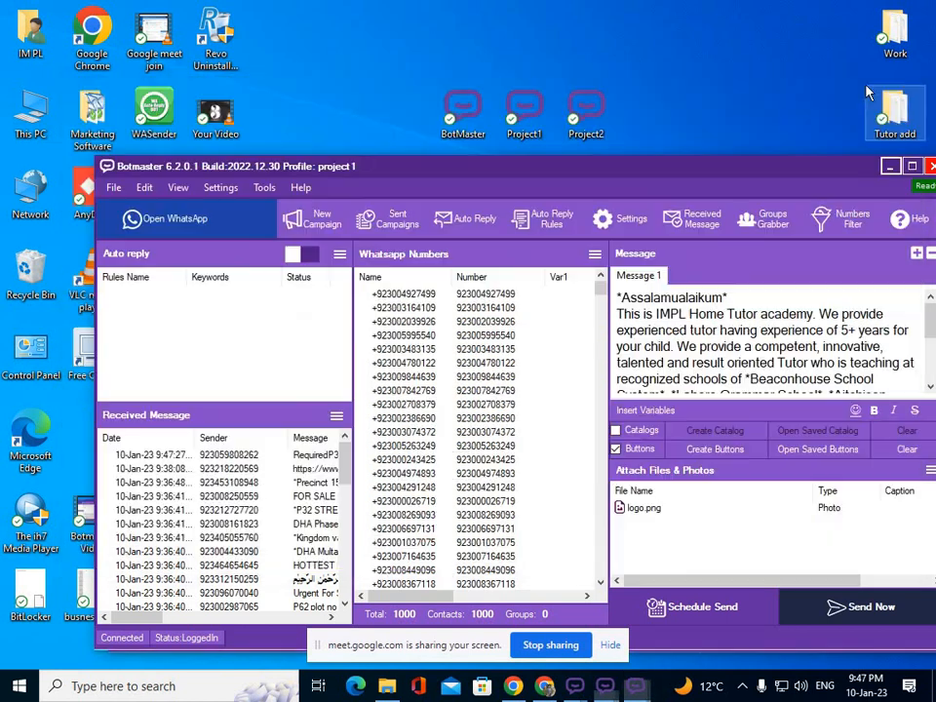
left_click(894, 161)
left_click(904, 169)
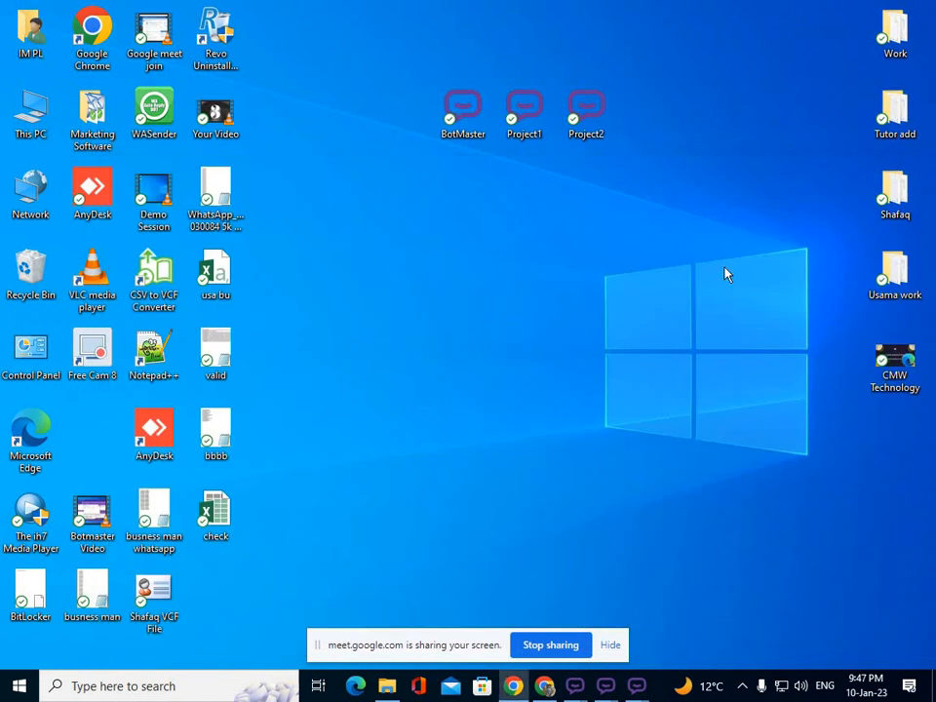
left_click(609, 646)
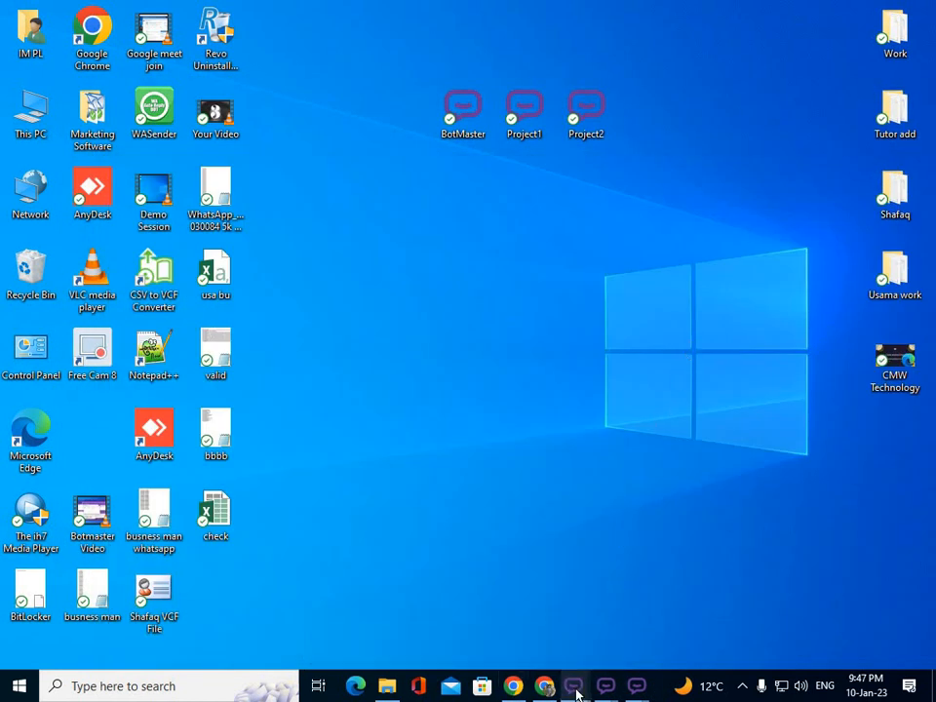
mouse_move(575, 687)
left_click(507, 624)
Drag the 500-number Botmaster window so it sits fully on screen.
left_click_drag(752, 338, 399, 103)
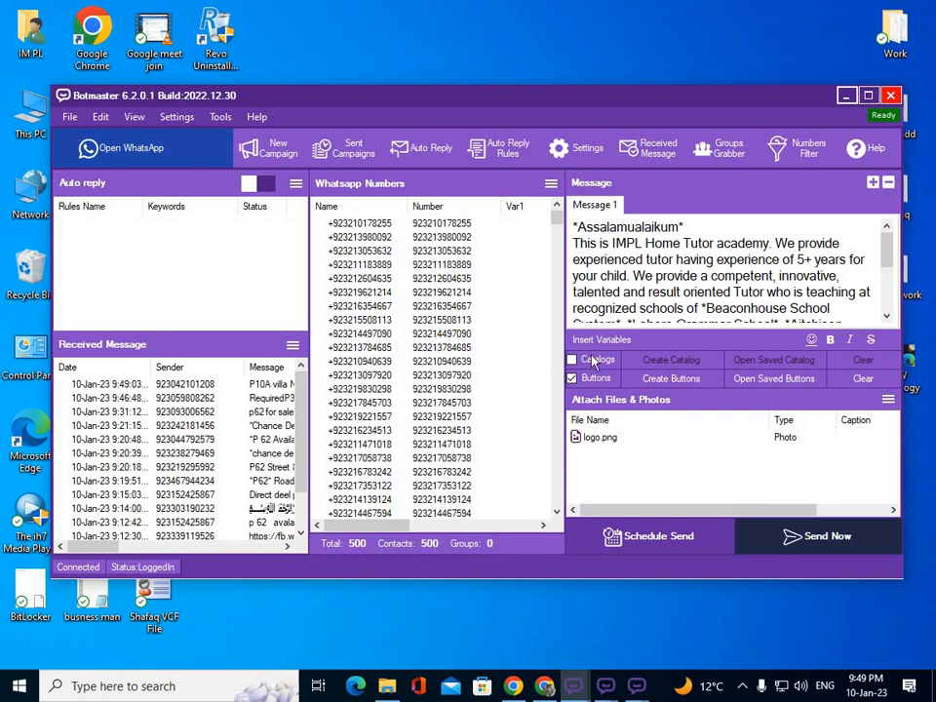
Switch to Google Meet, mute the speaking participant for everyone, then minimise Chrome.
left_click(544, 686)
left_click(864, 200)
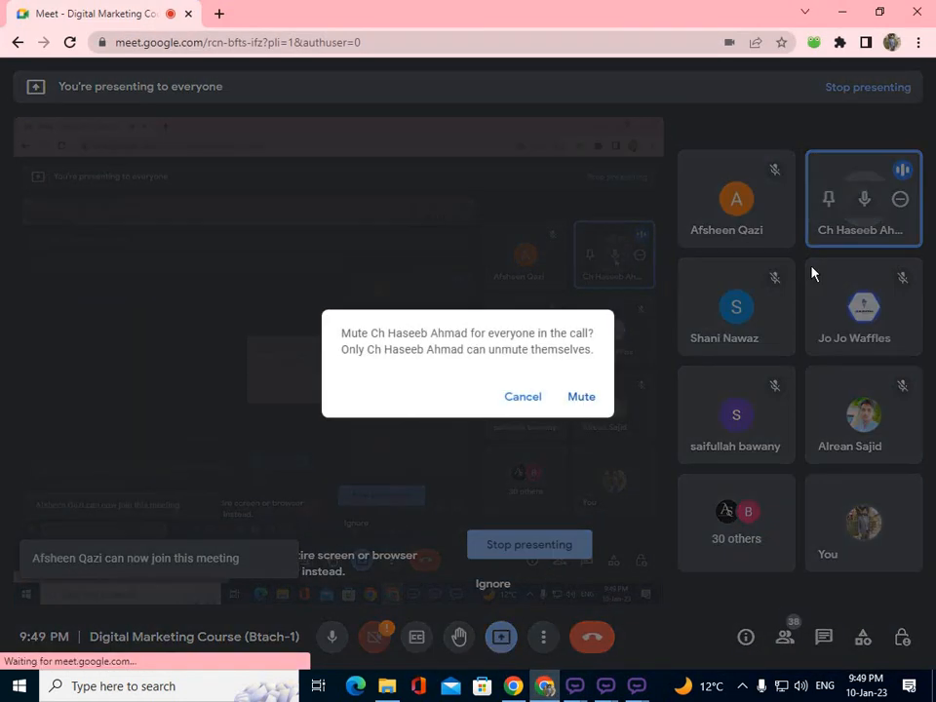
left_click(569, 402)
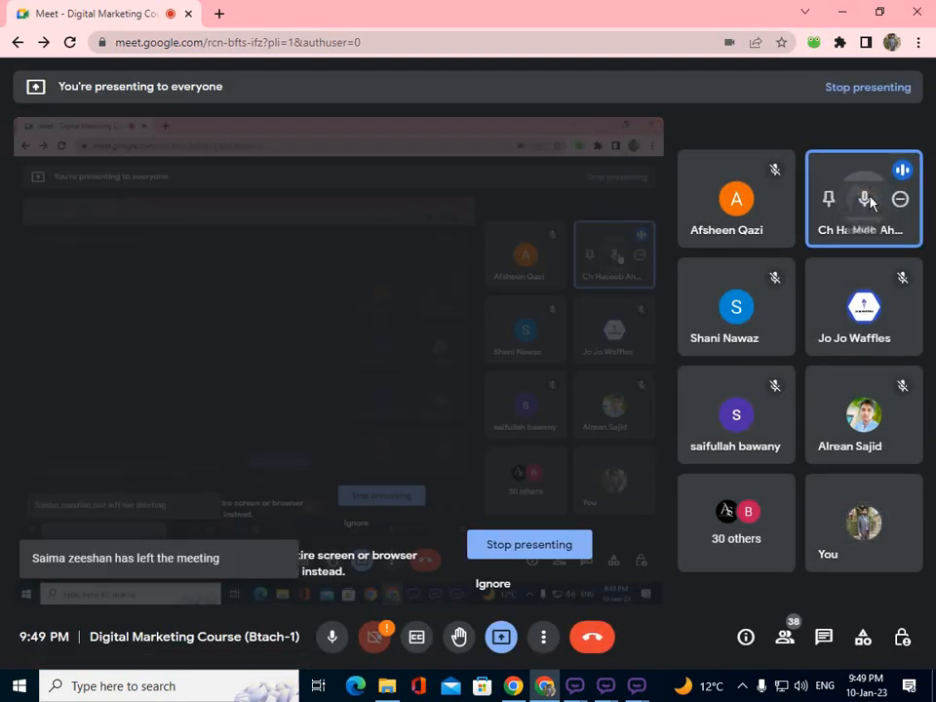
left_click(864, 200)
left_click(581, 398)
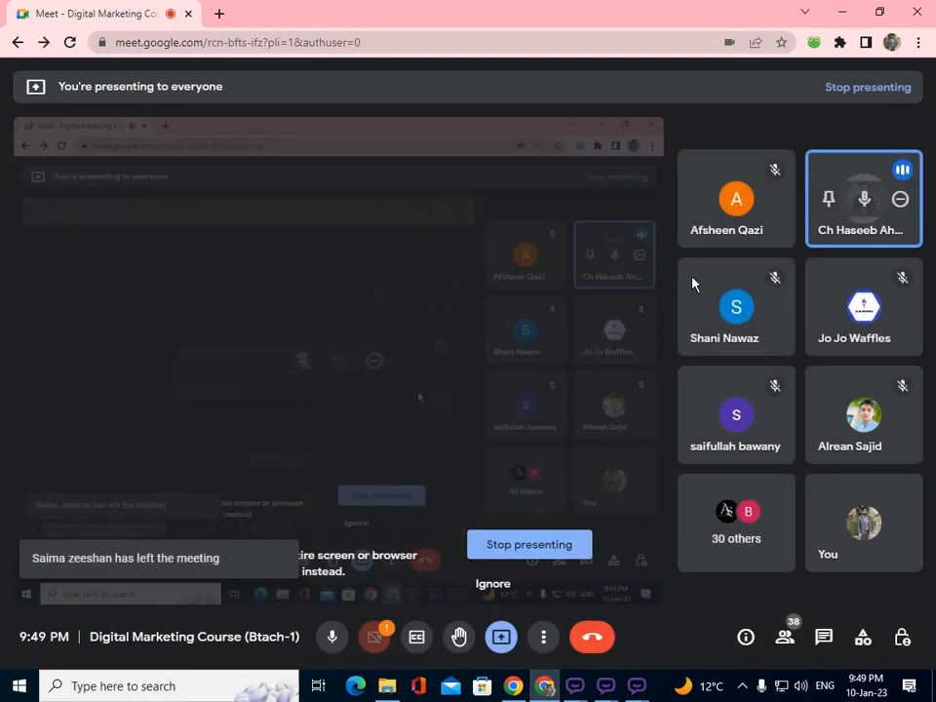
left_click(844, 11)
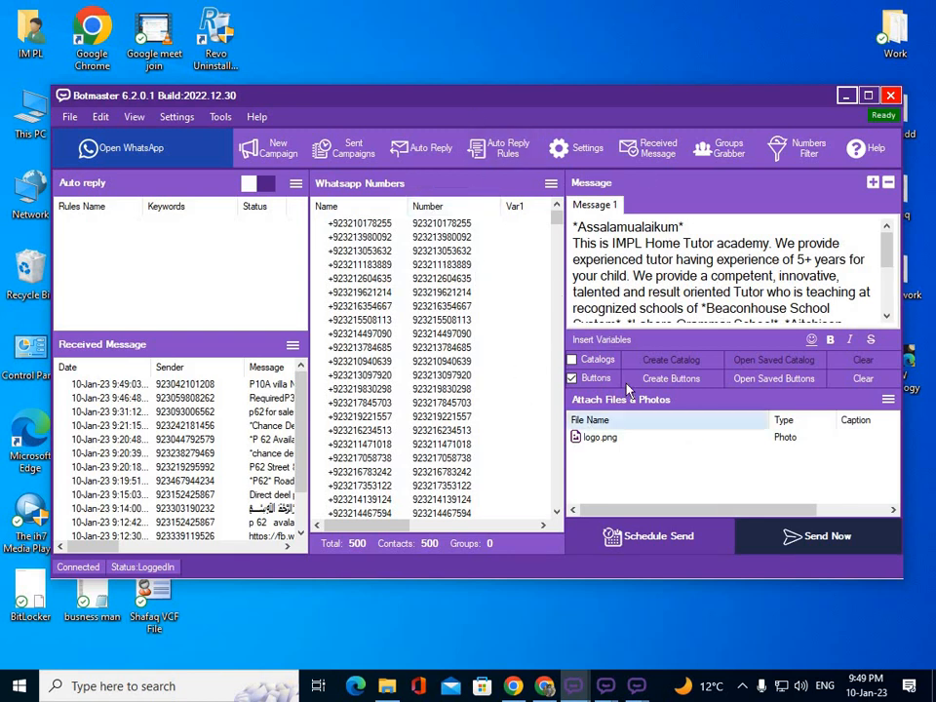
left_click_drag(535, 102, 519, 51)
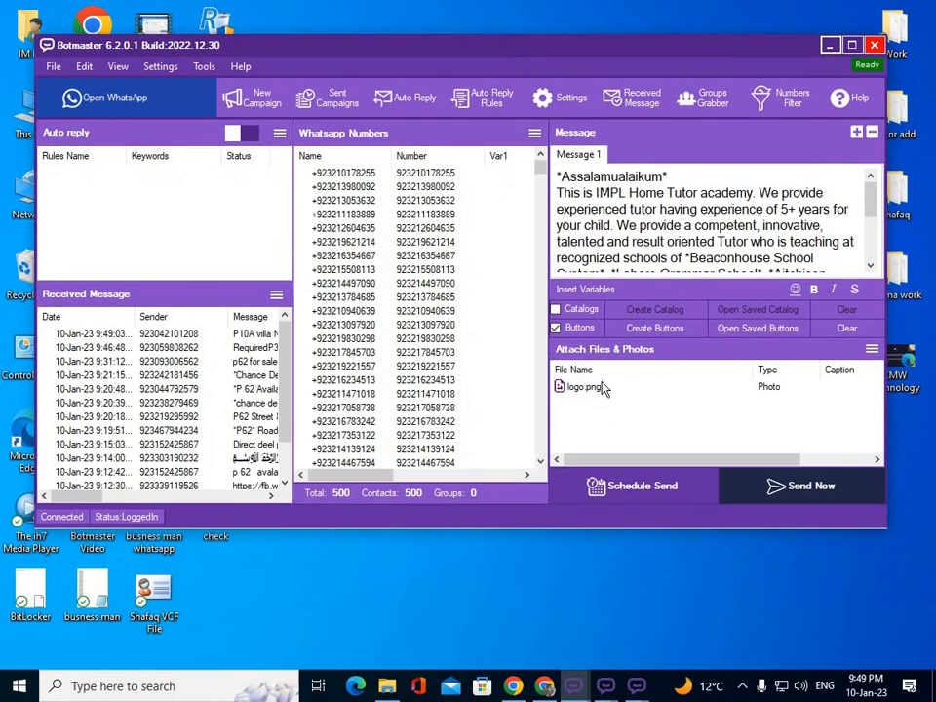
left_click(800, 488)
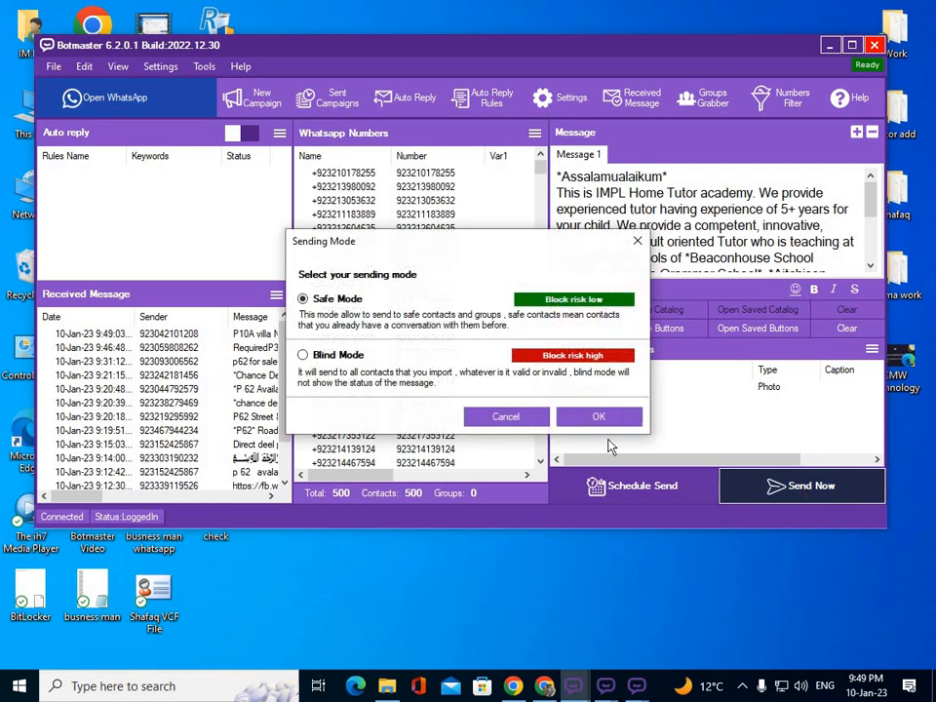
left_click(341, 357)
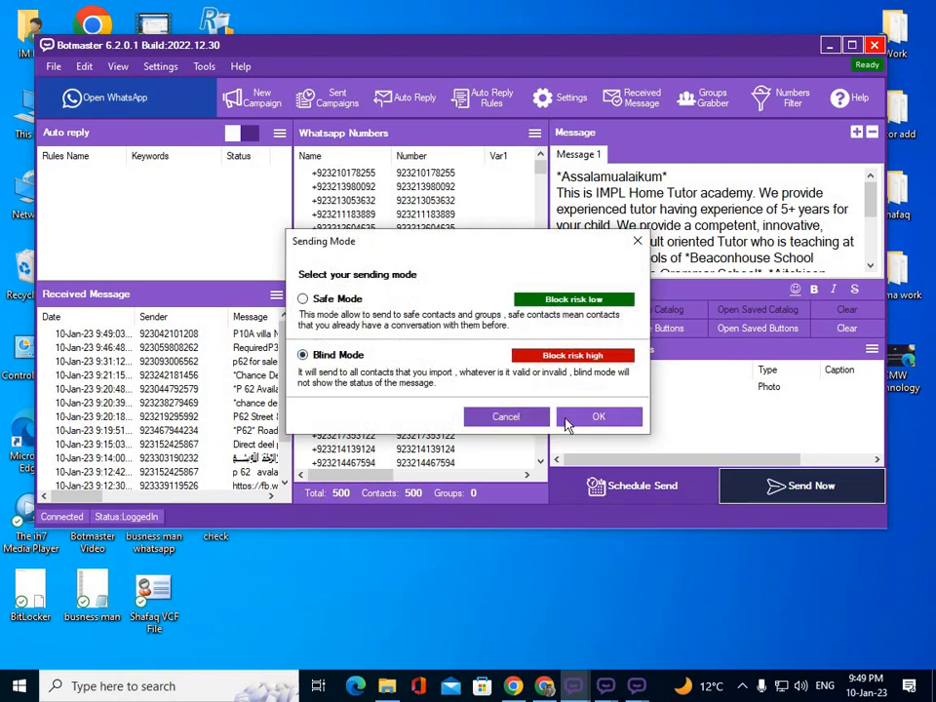
left_click(637, 242)
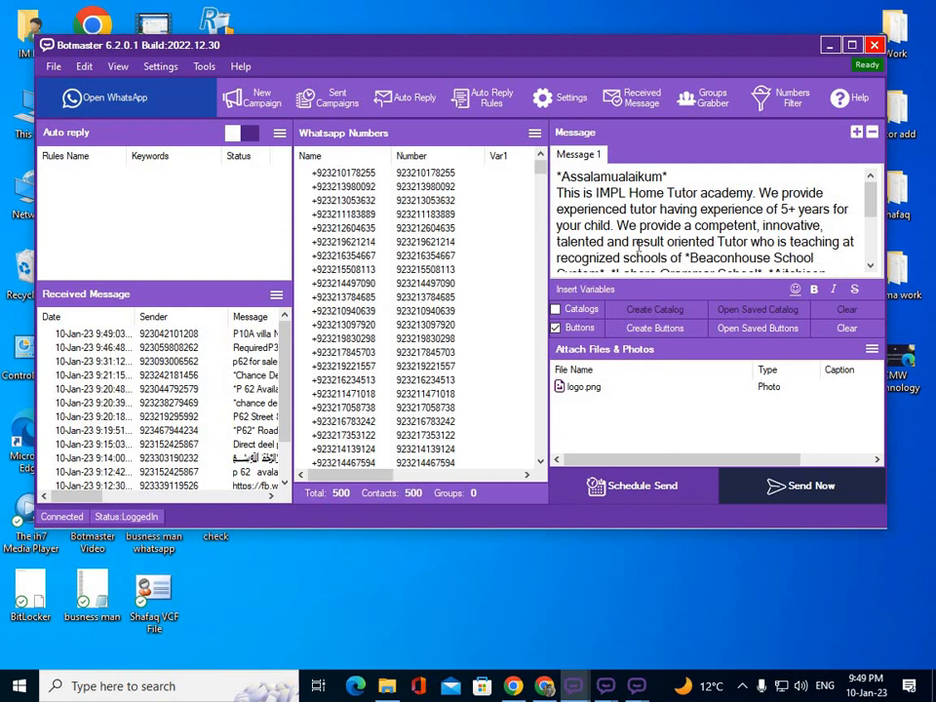
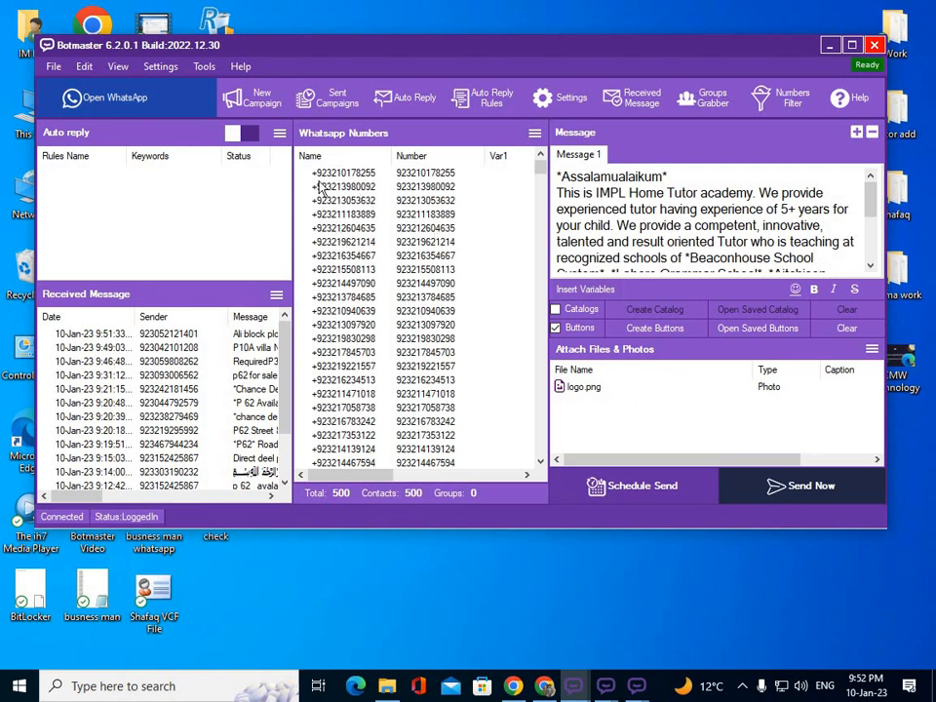
Open Account Engager from Botmaster's Tools menu.
left_click(205, 67)
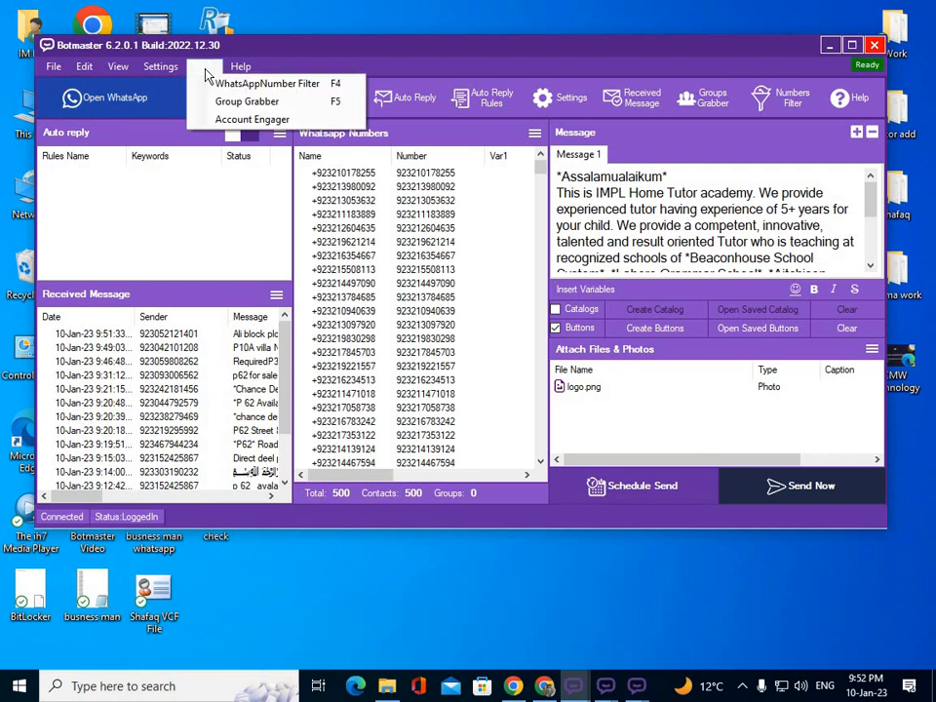
left_click(310, 122)
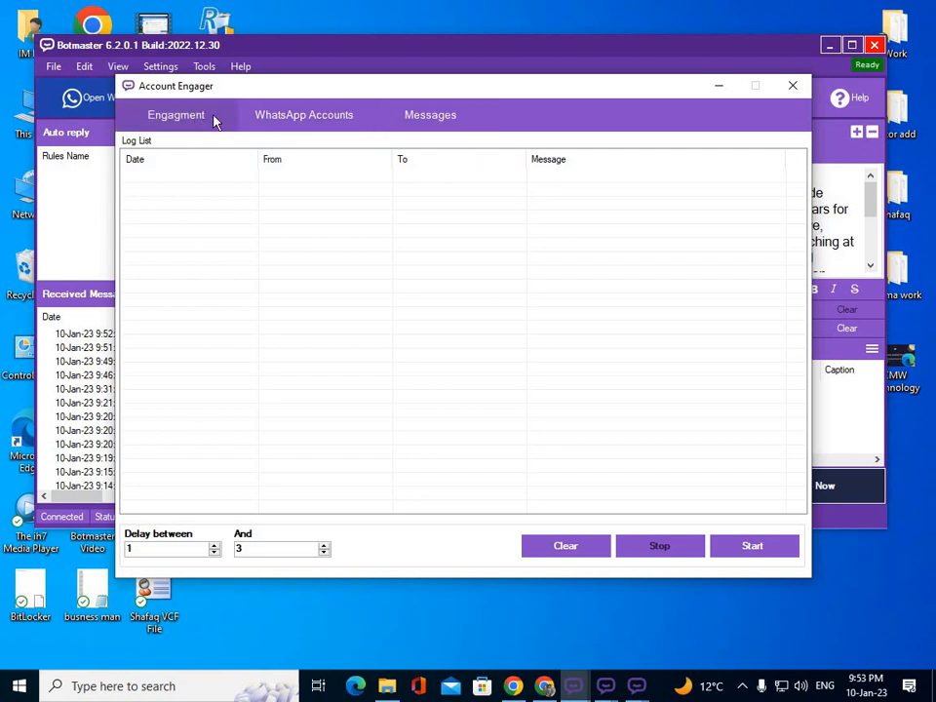
Review the WhatsApp Accounts and Messages pages, then start adding a new WhatsApp account.
left_click(291, 126)
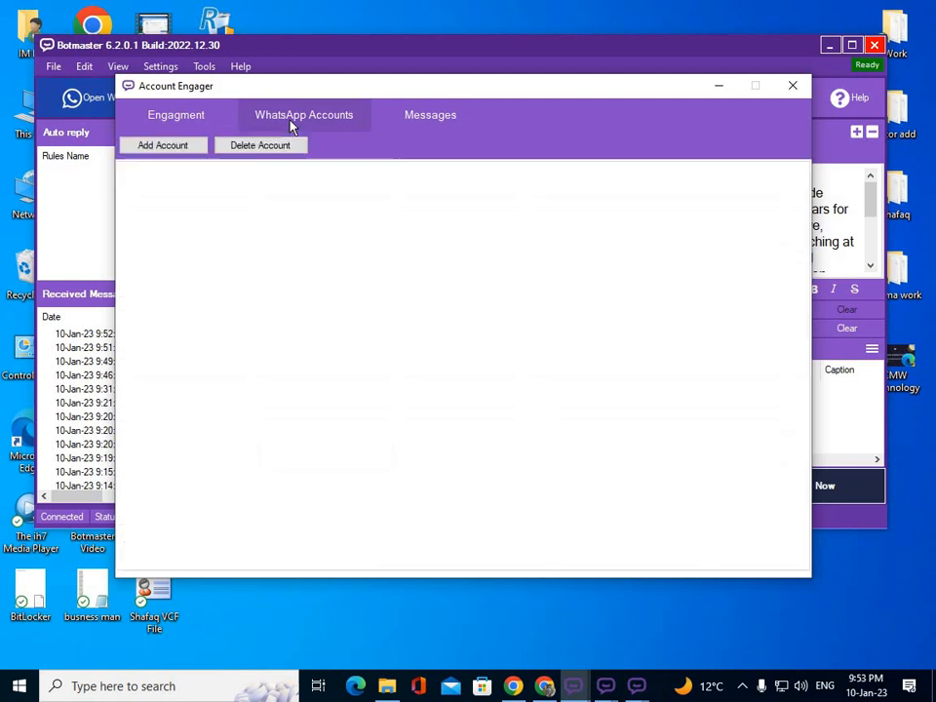
left_click(441, 124)
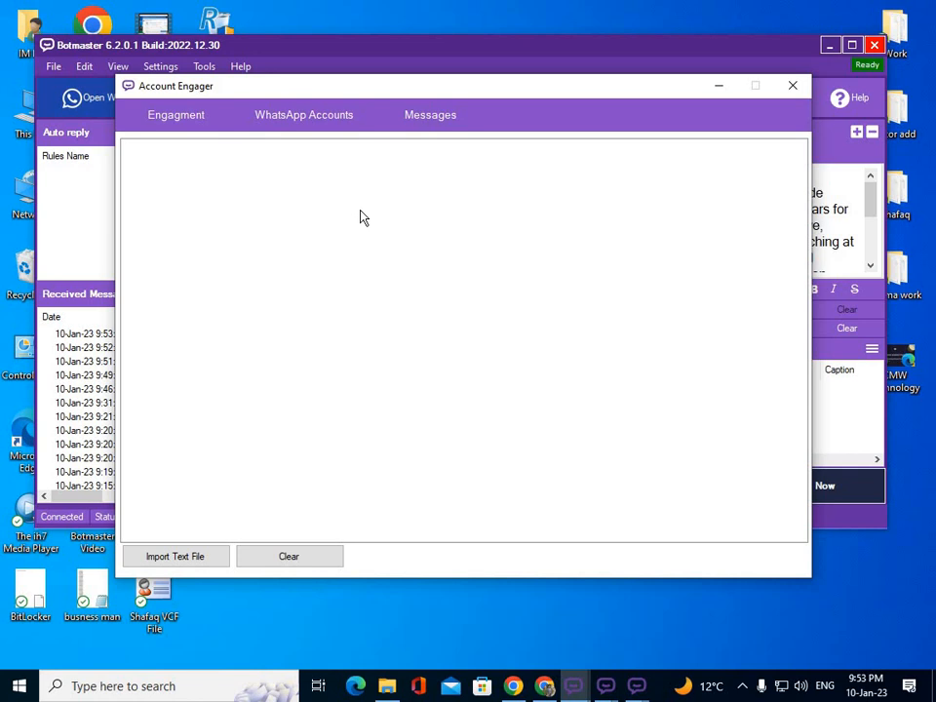
left_click(311, 128)
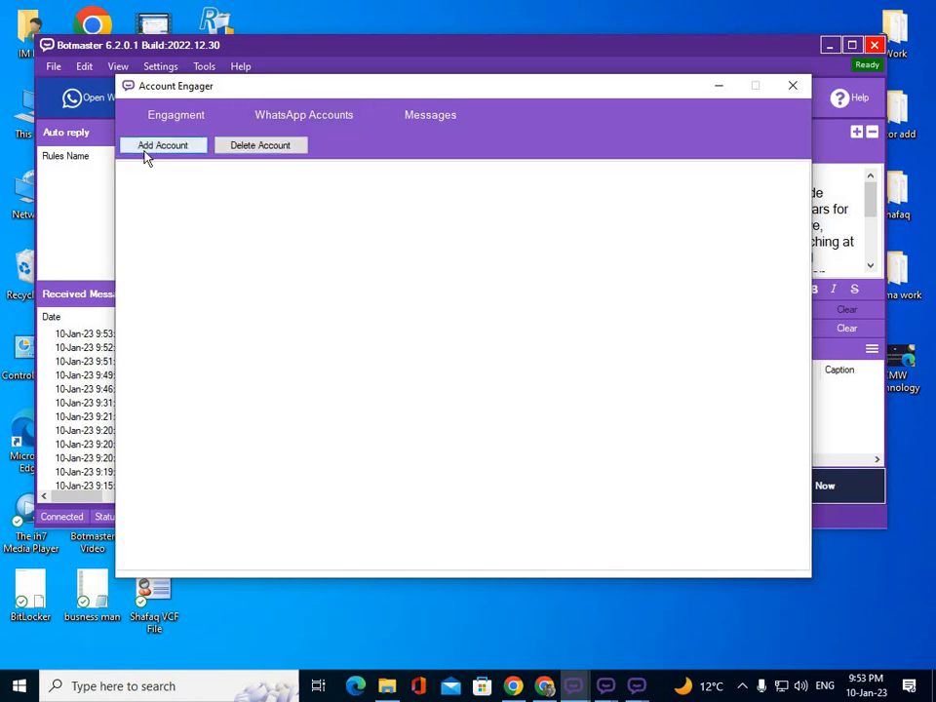
left_click(147, 156)
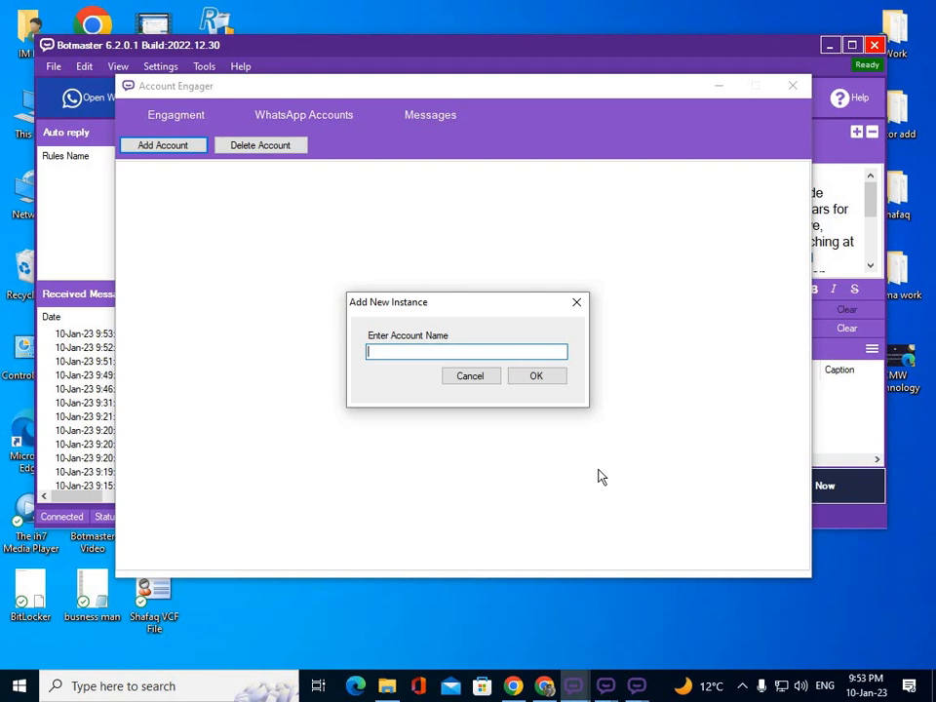
Add three WhatsApp accounts named main, project1 and project2.
type("main")
left_click(558, 381)
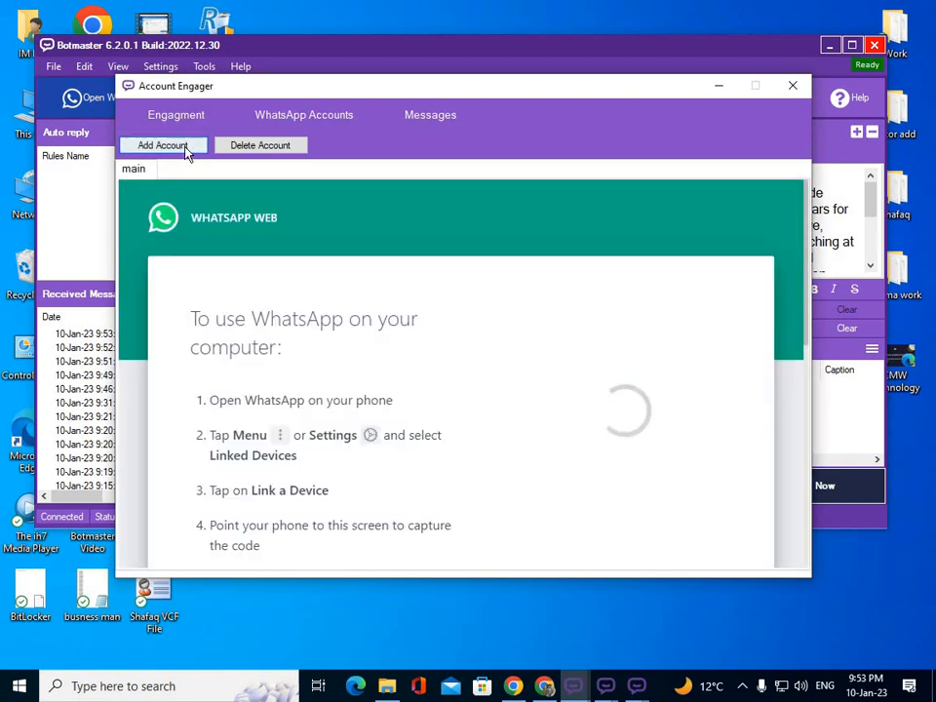
left_click(188, 149)
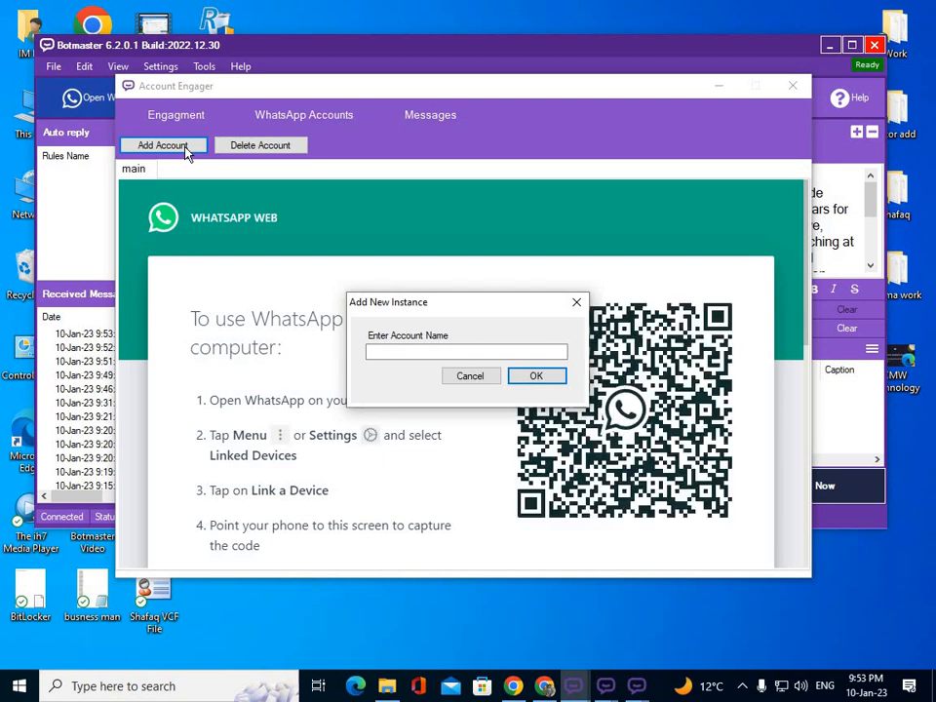
left_click(430, 352)
type("project")
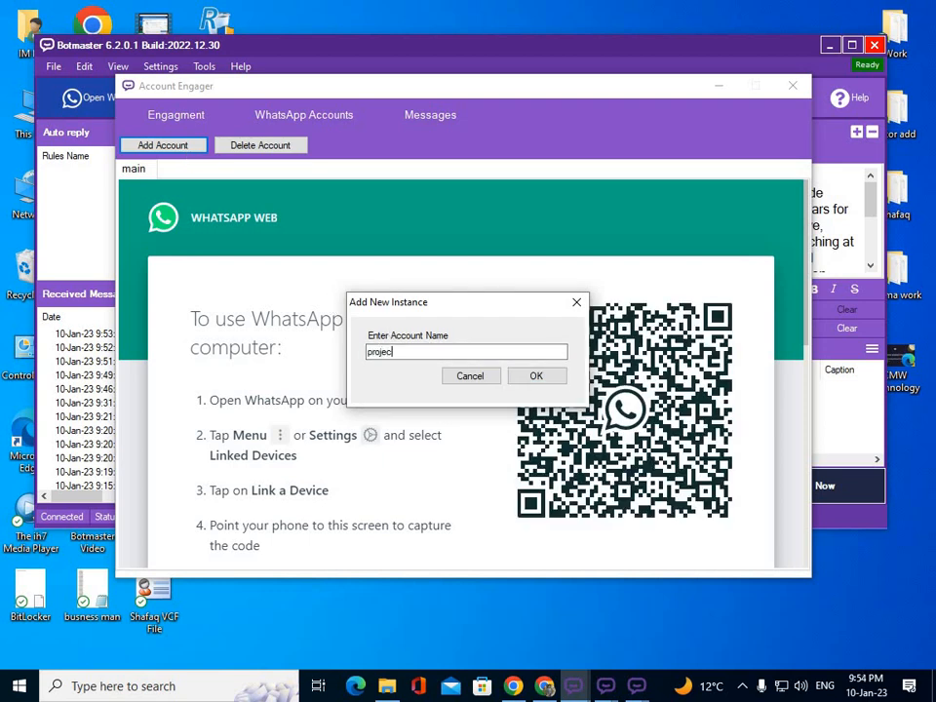
type(" 1")
left_click(552, 377)
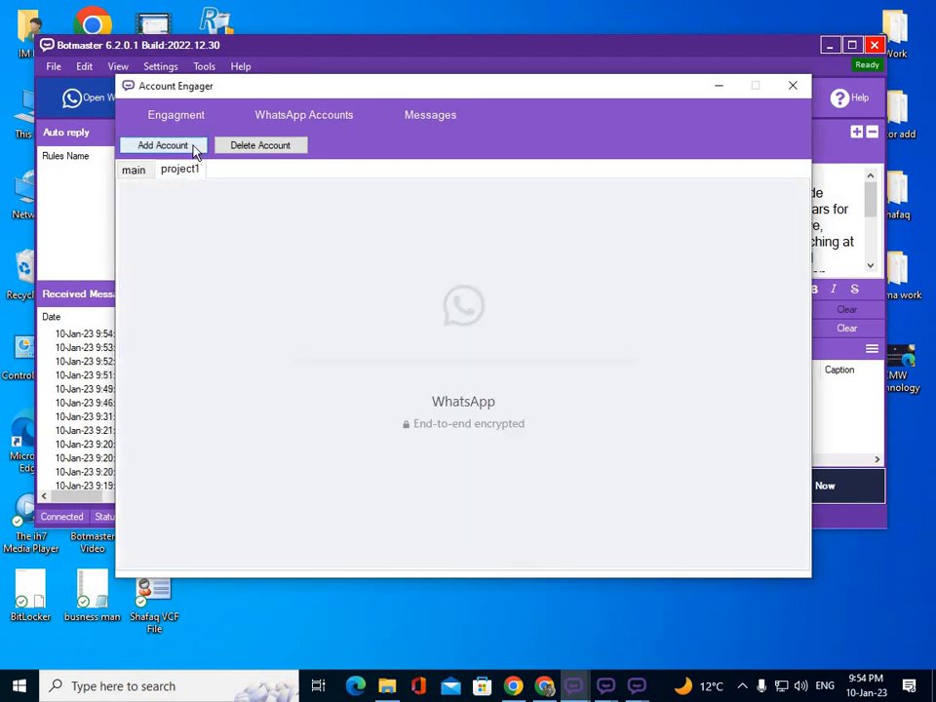
left_click(193, 149)
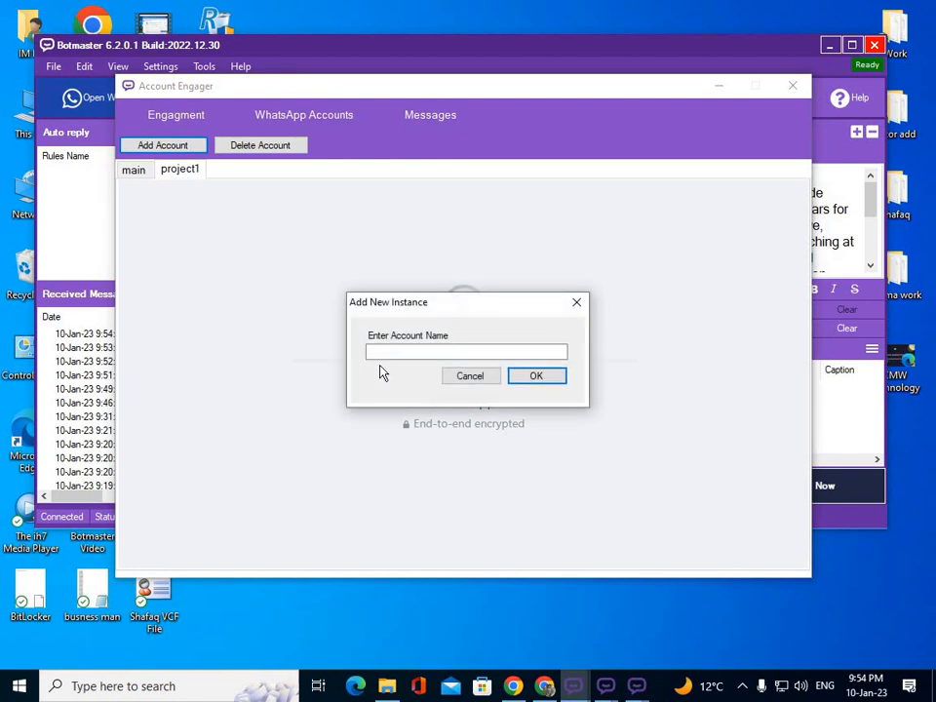
type("p")
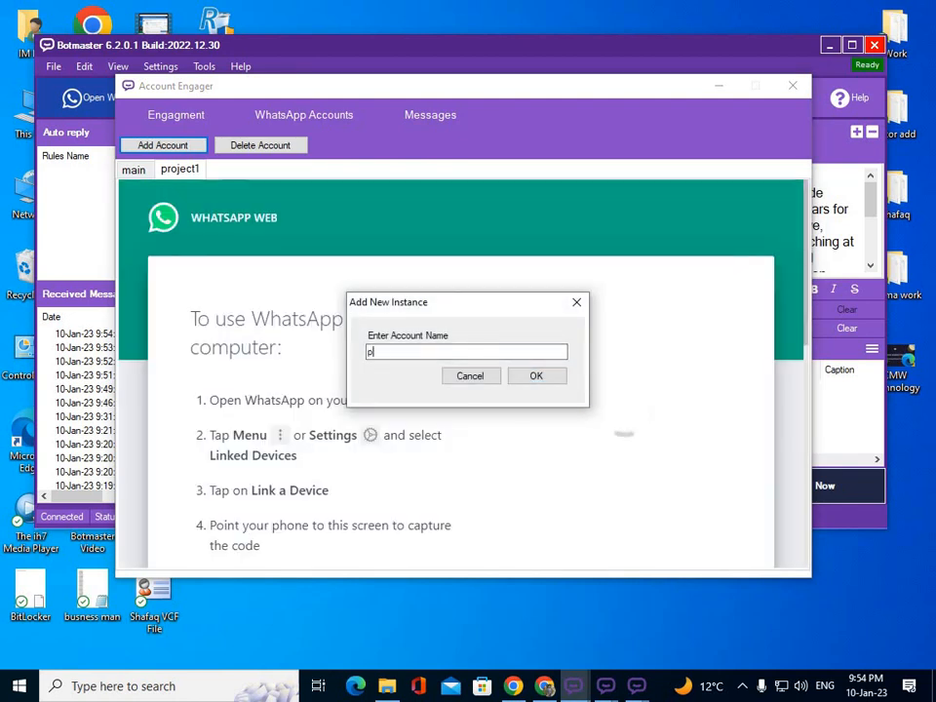
type("roject")
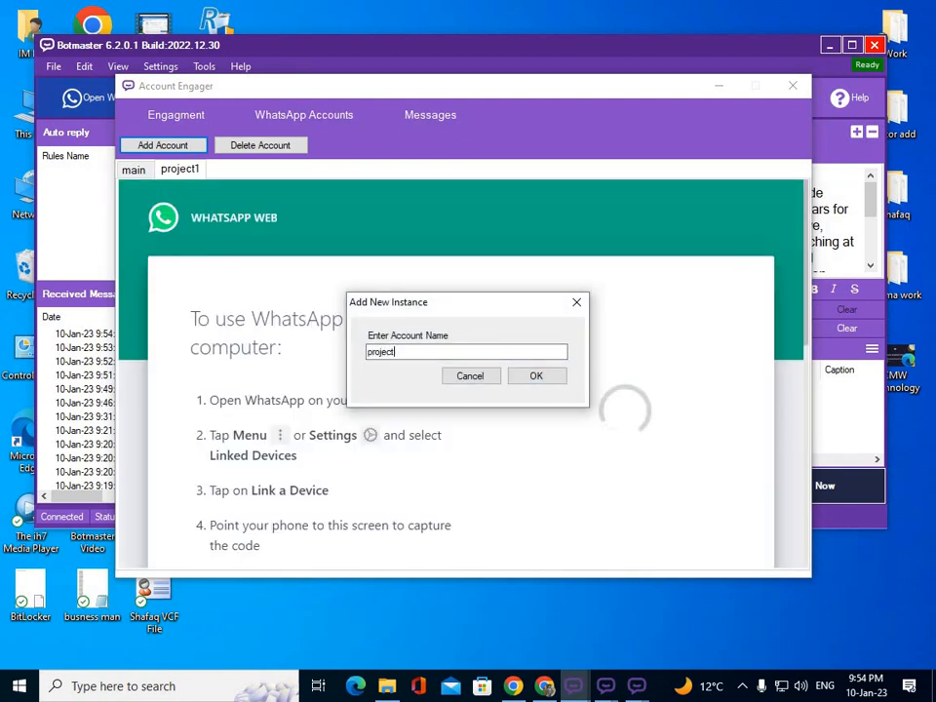
type("2")
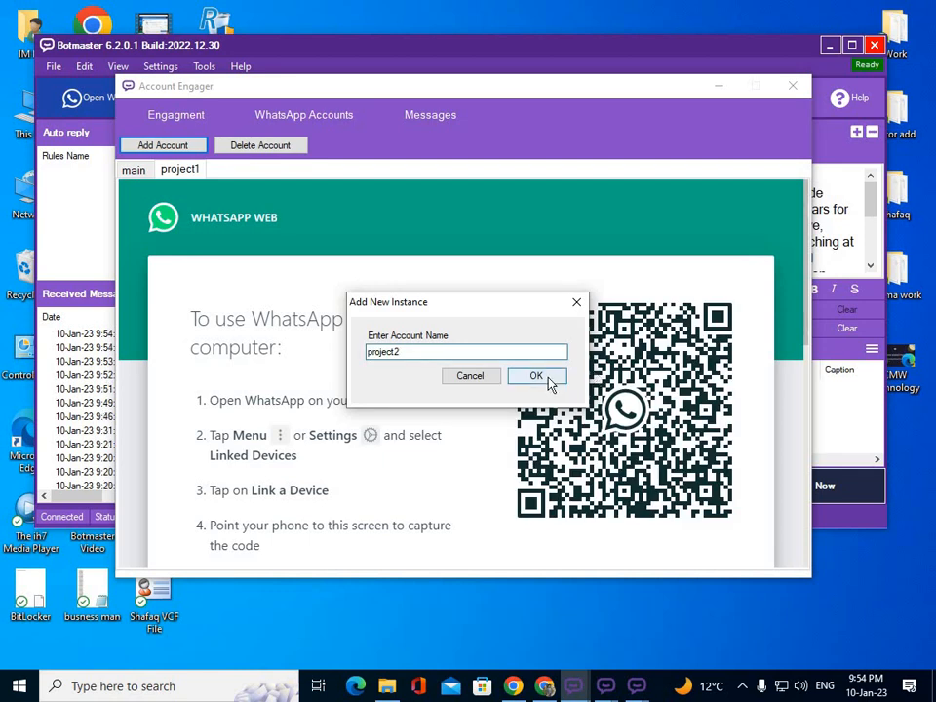
left_click(544, 378)
Check the WhatsApp Web login QR code page of each new account.
left_click(132, 171)
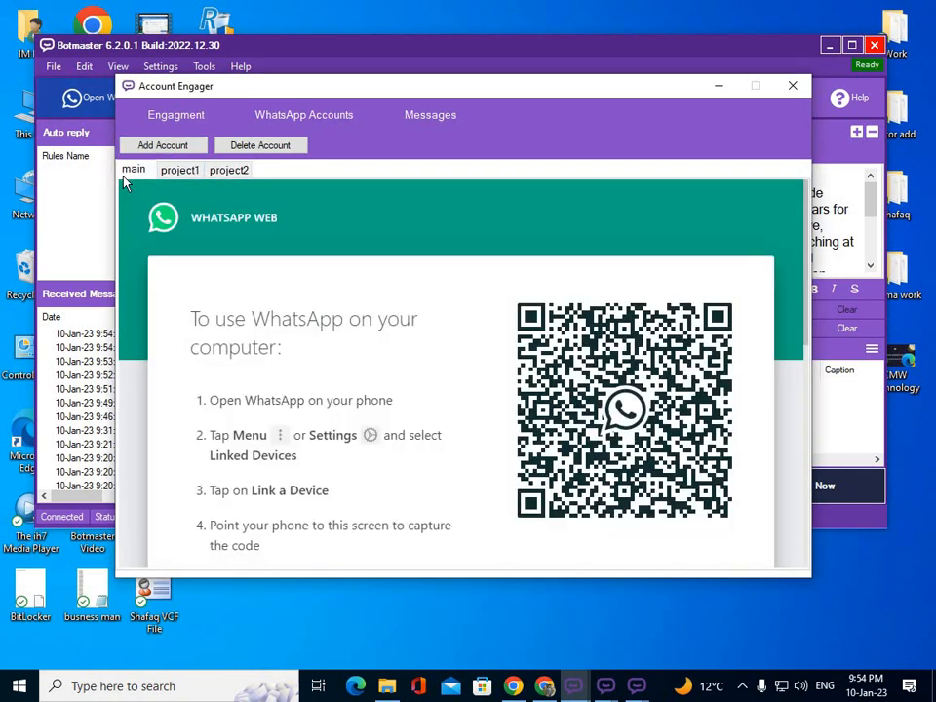
left_click(231, 173)
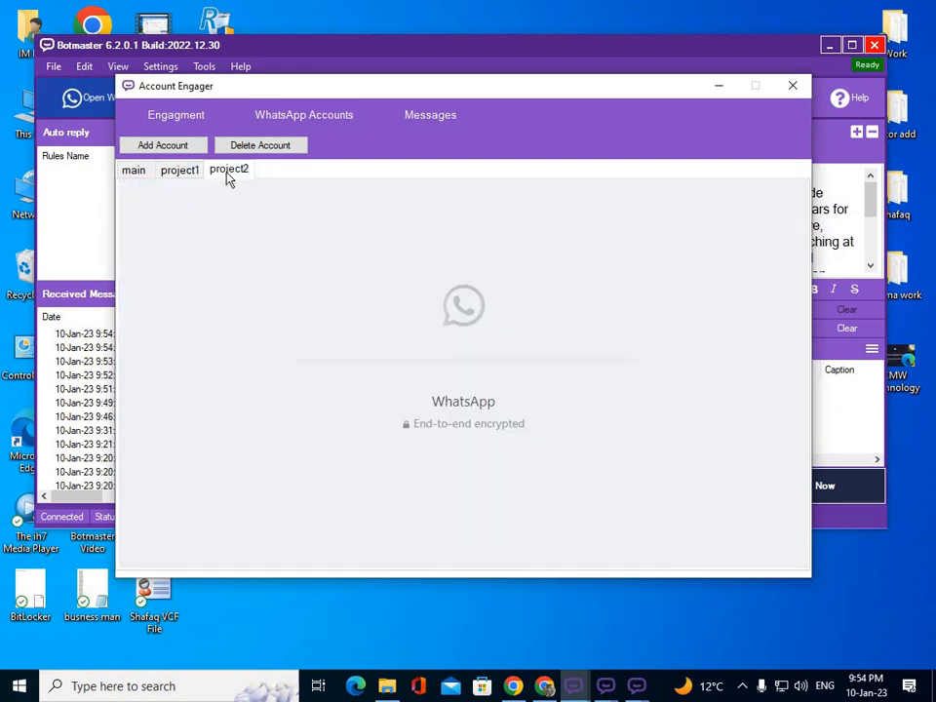
left_click(133, 173)
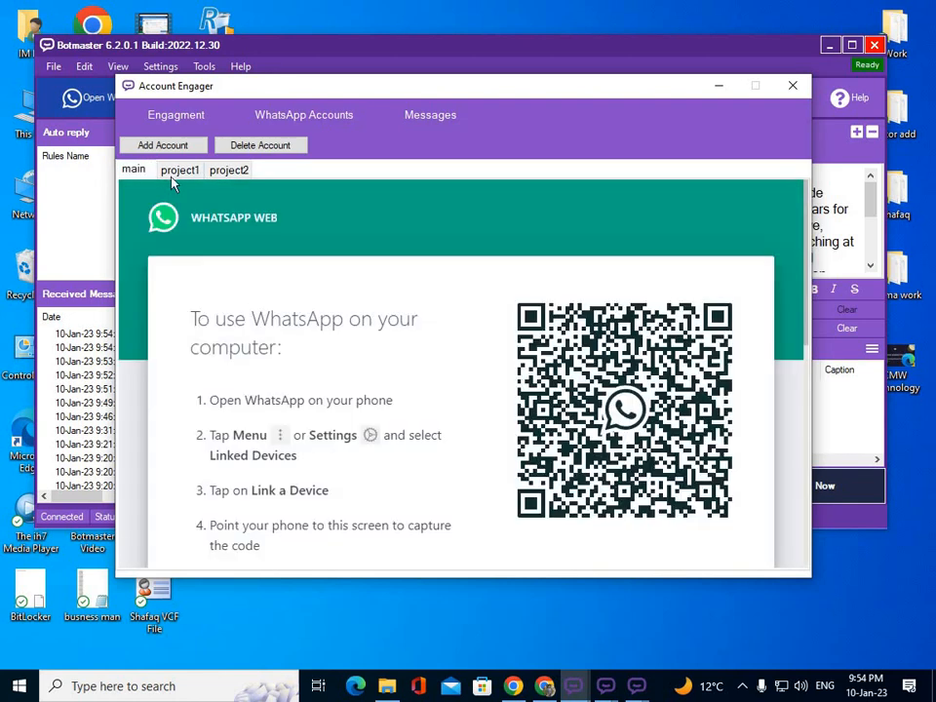
left_click(224, 172)
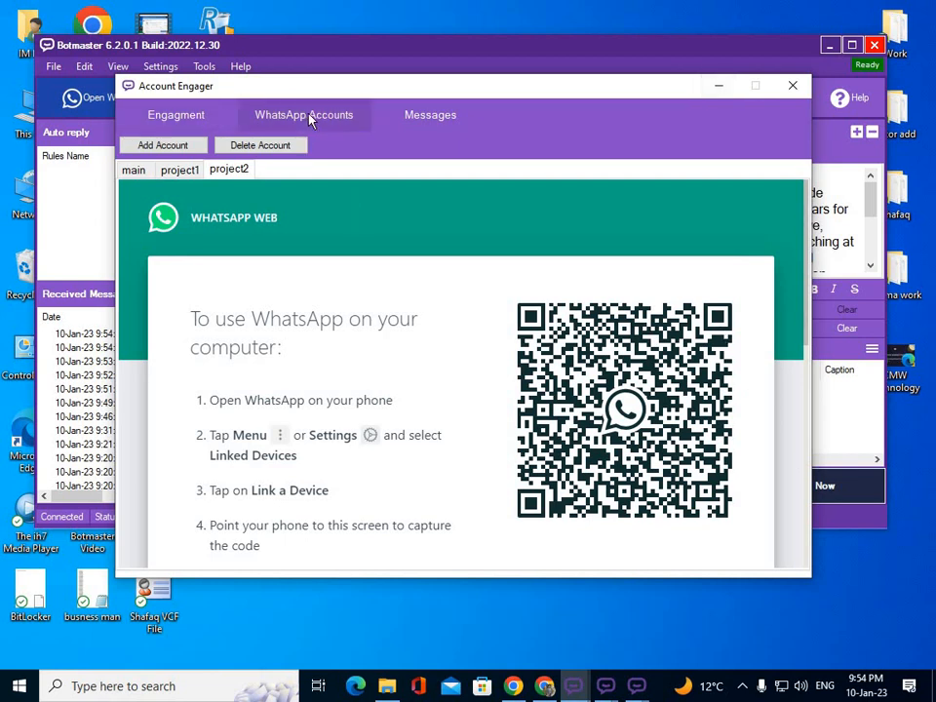
On the Messages page, import a text file and select msgs For Warm-Up Tool from Desktop > Work.
left_click(434, 116)
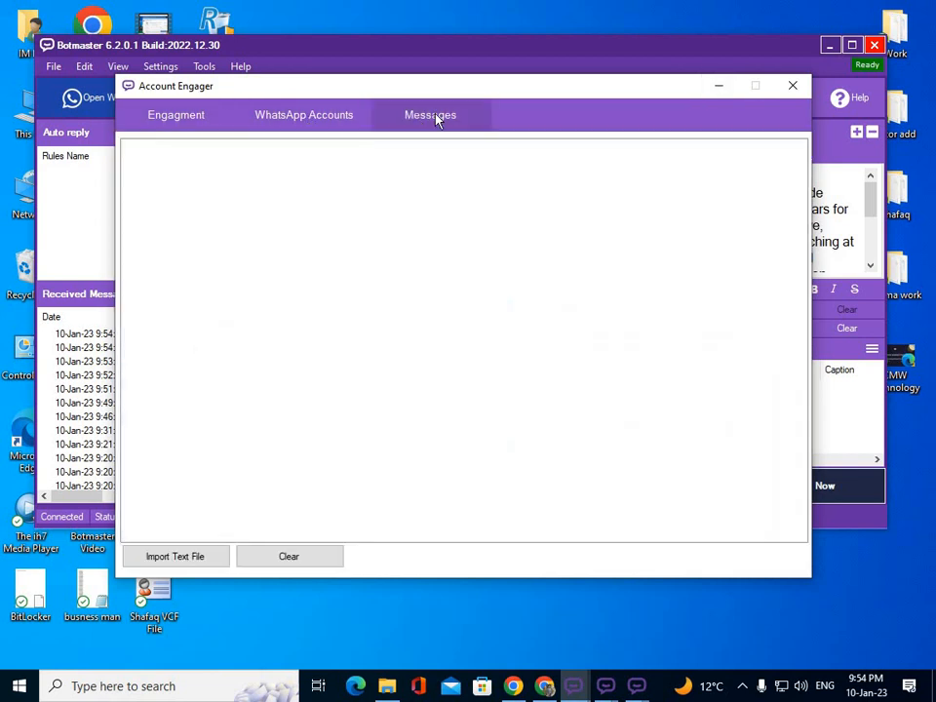
left_click(186, 558)
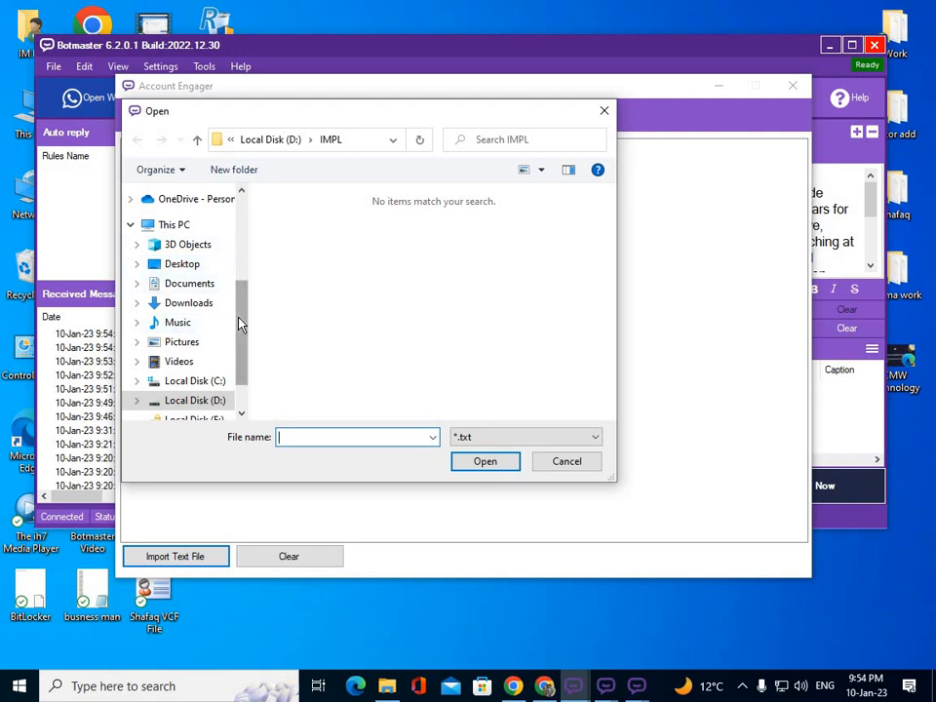
left_click_drag(244, 296, 248, 265)
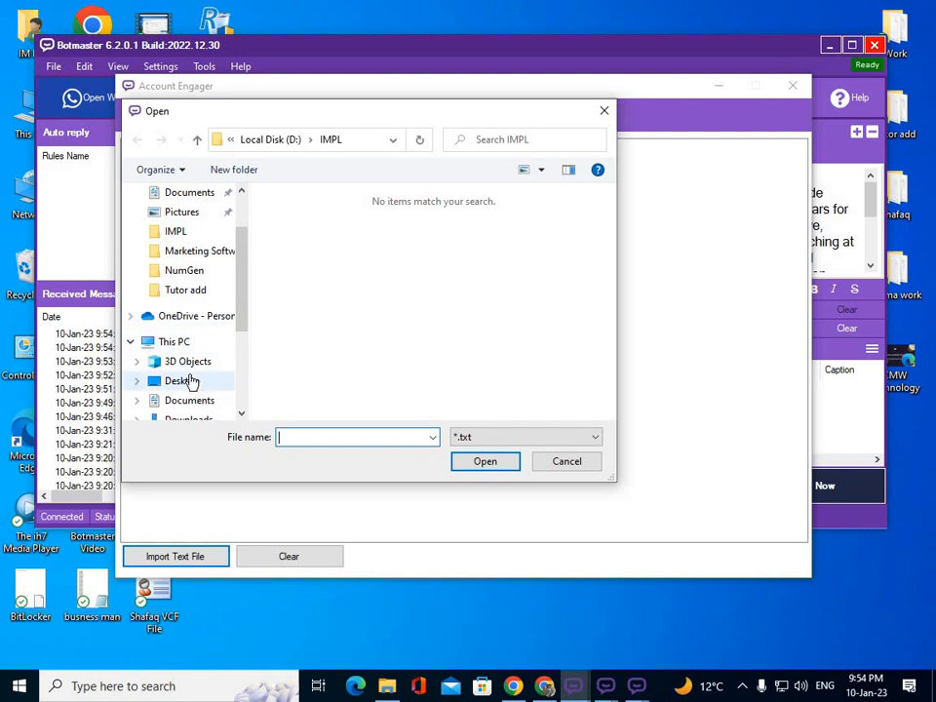
left_click(183, 382)
double_click(293, 286)
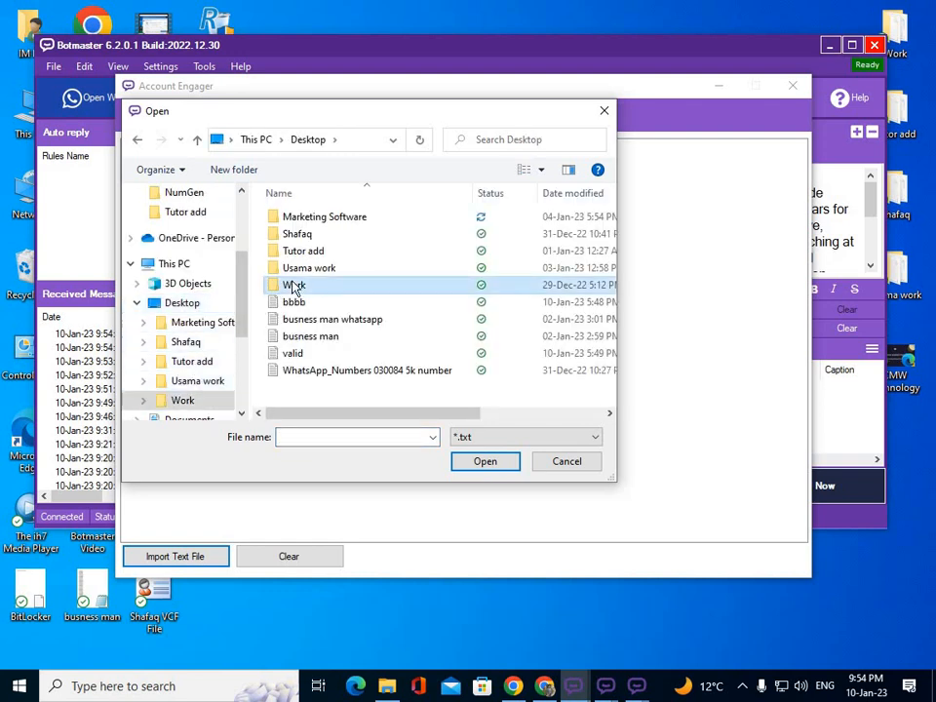
scroll(308, 332, "down", 1)
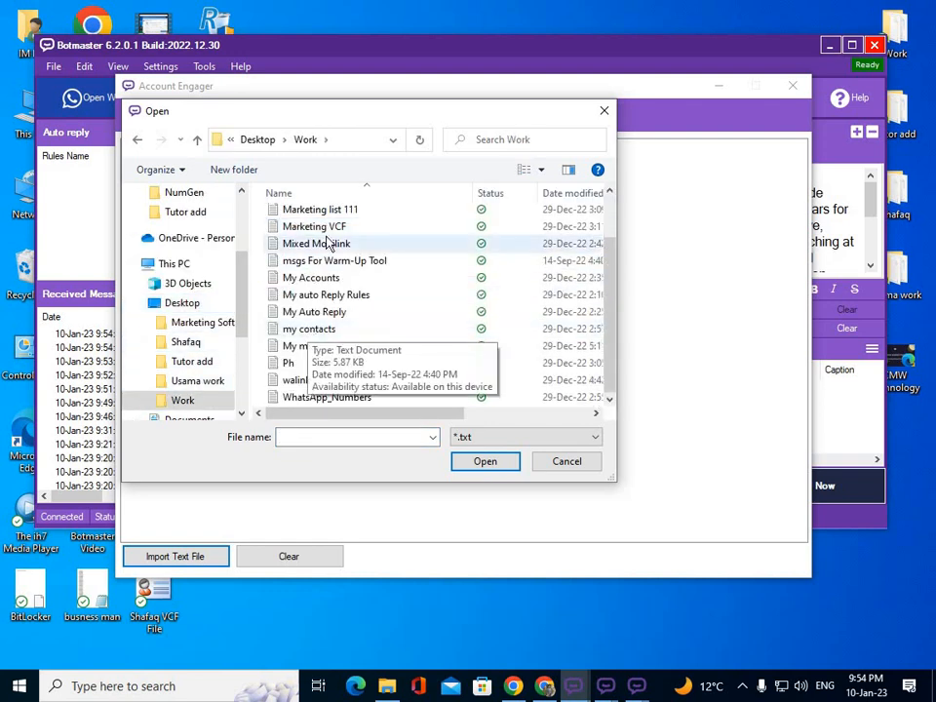
left_click(308, 260)
Load the msgs For Warm-Up Tool conversation as messages, then return to the Engagement page.
left_click(498, 466)
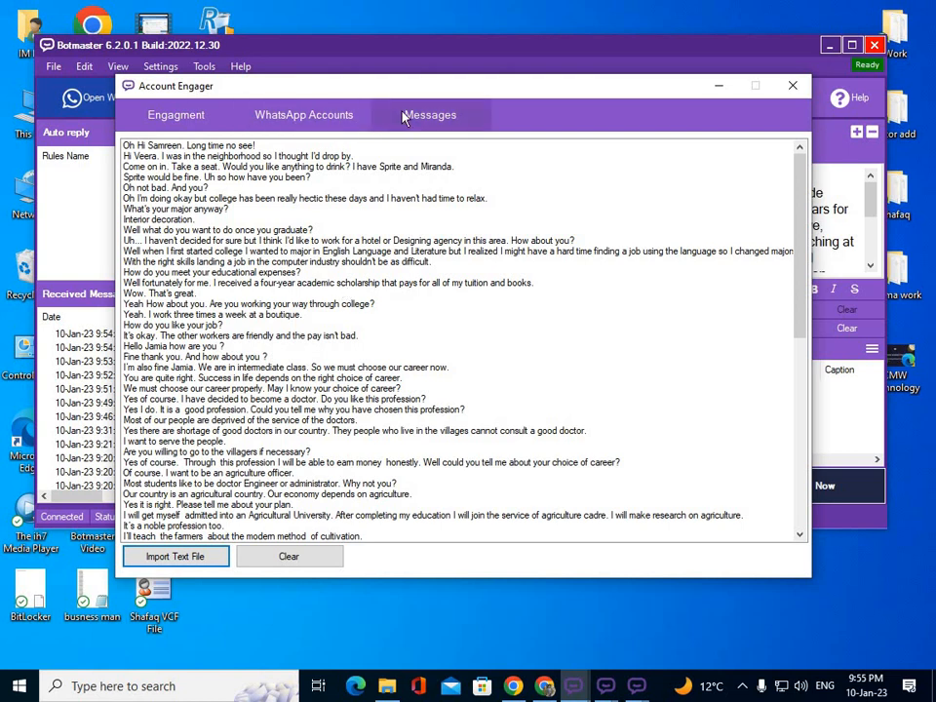
left_click(313, 129)
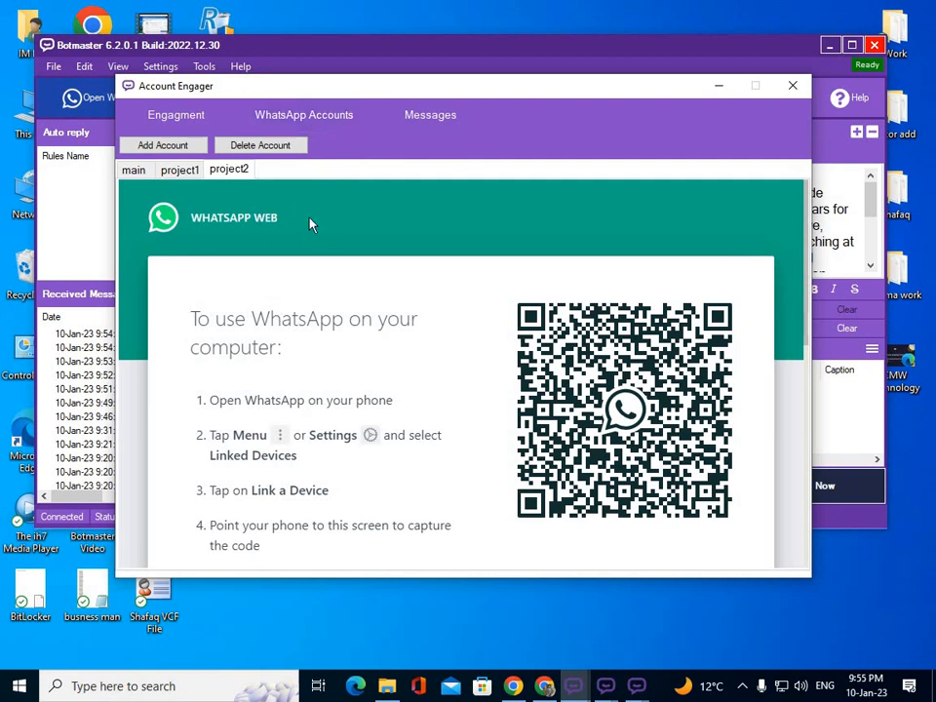
left_click(158, 117)
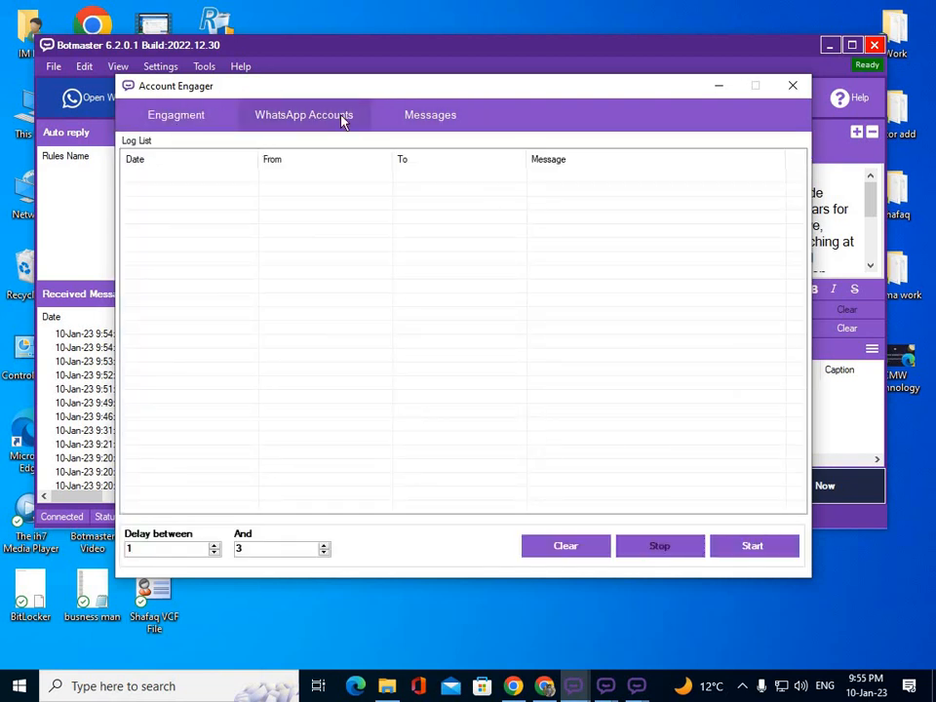
Set the delay between messages from 10 to 30 and close the Account Engager.
left_click(433, 115)
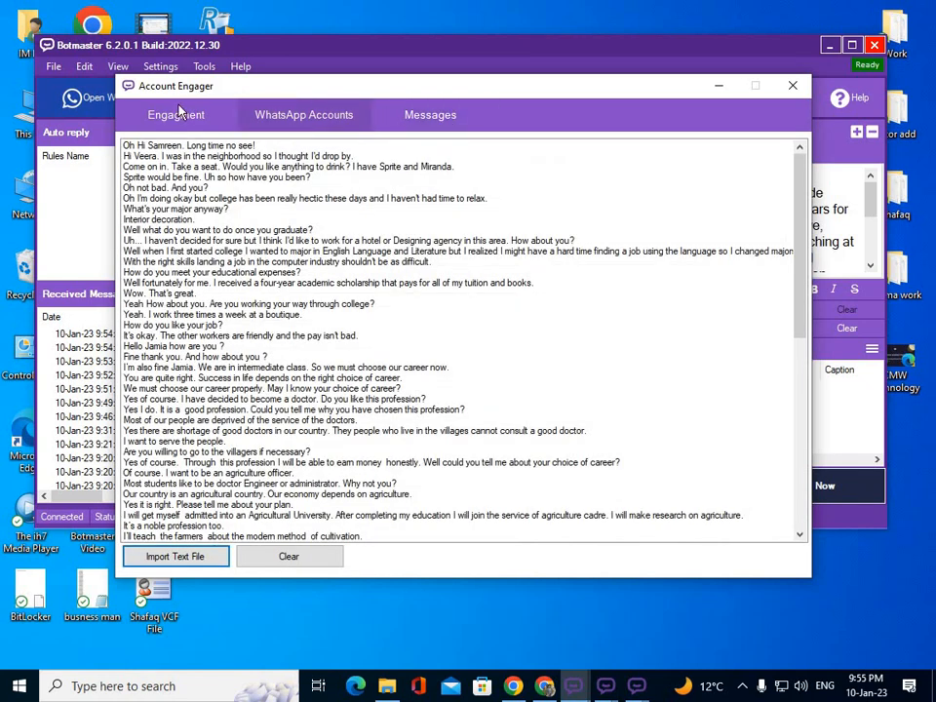
left_click(156, 129)
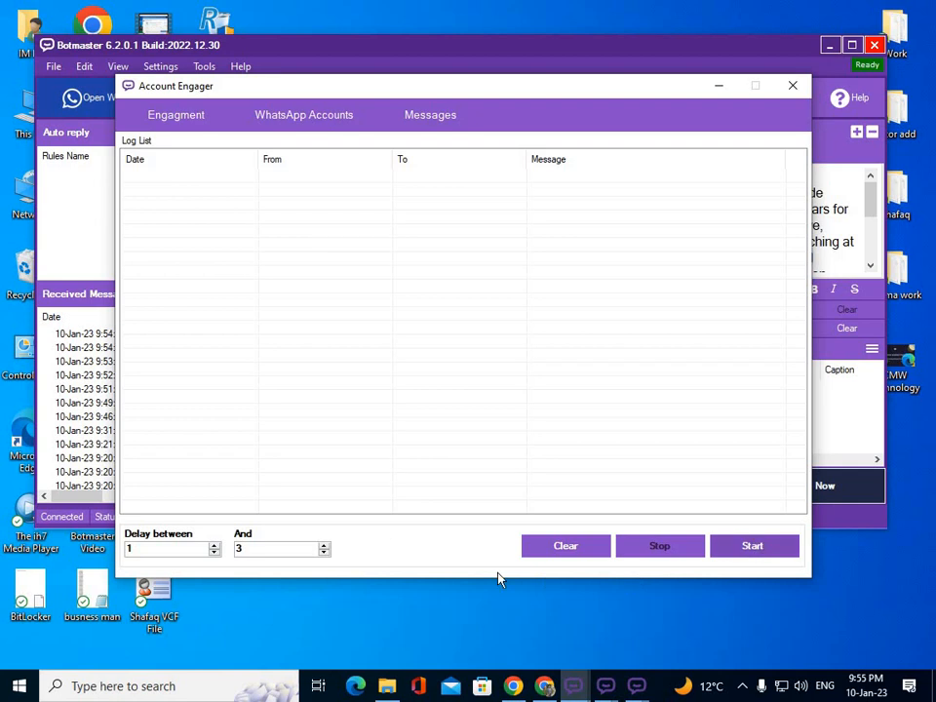
left_click(187, 548)
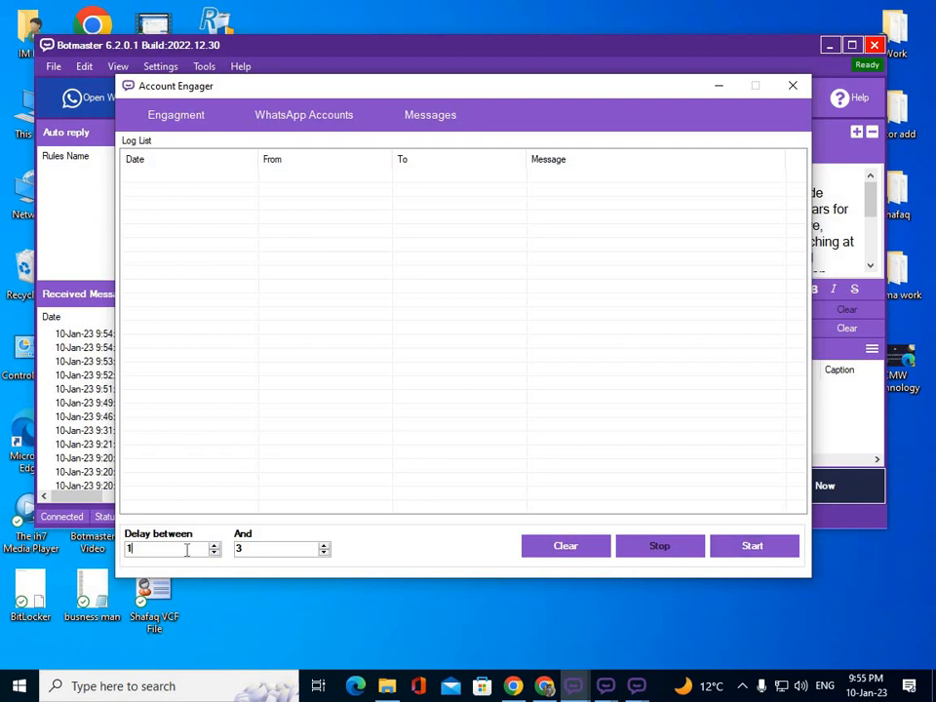
type("0")
key("Tab")
type("30")
left_click(791, 86)
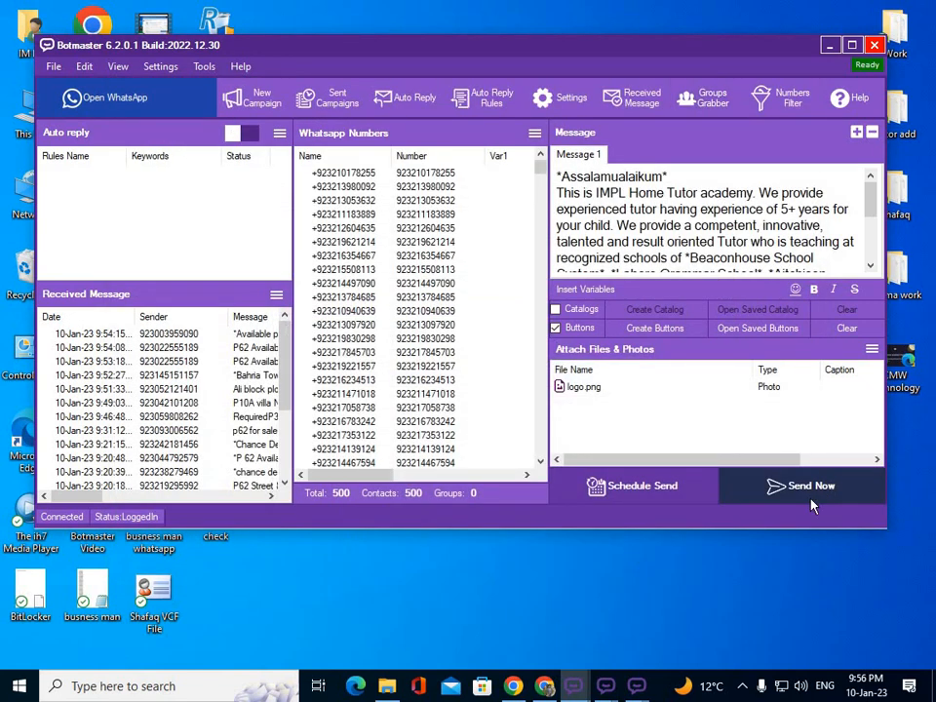
Minimise the main window and place the project1 Botmaster window near the desktop's centre.
left_click(830, 45)
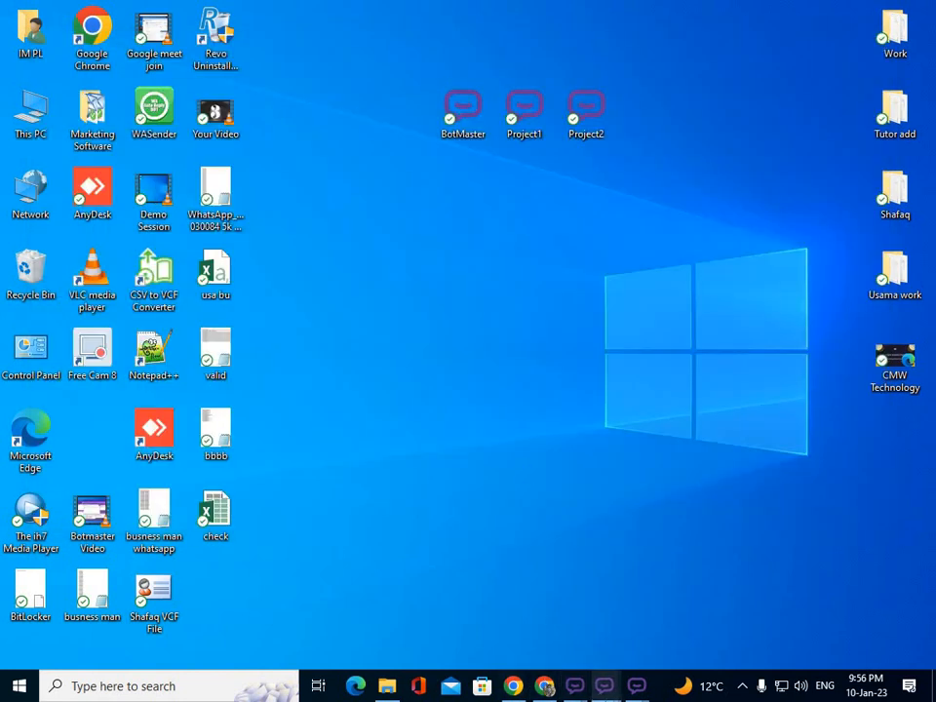
mouse_move(606, 686)
left_click(514, 627)
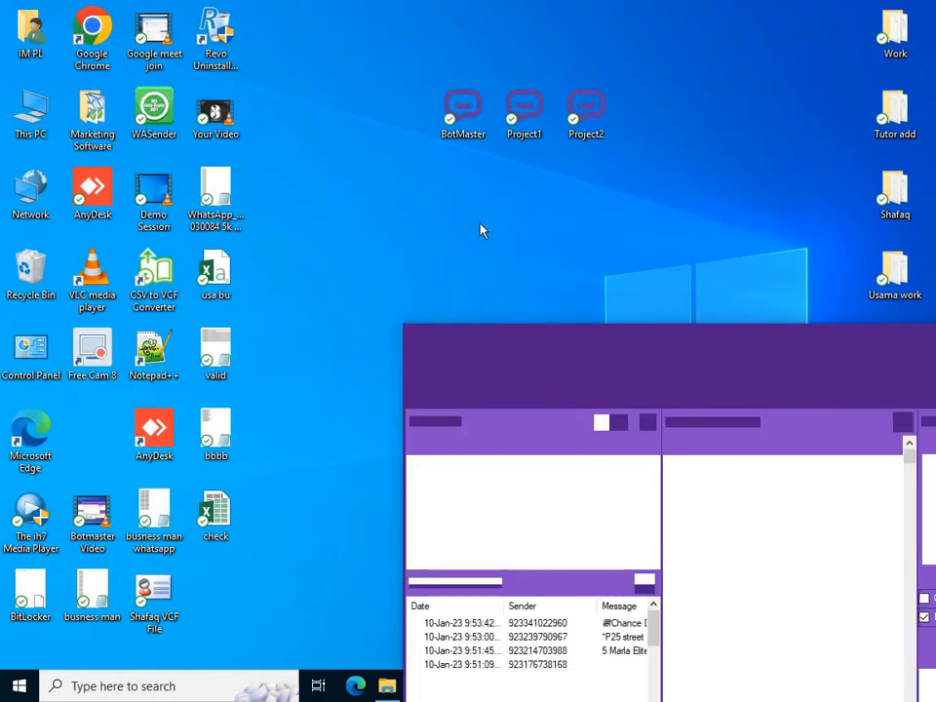
left_click_drag(784, 335, 349, 69)
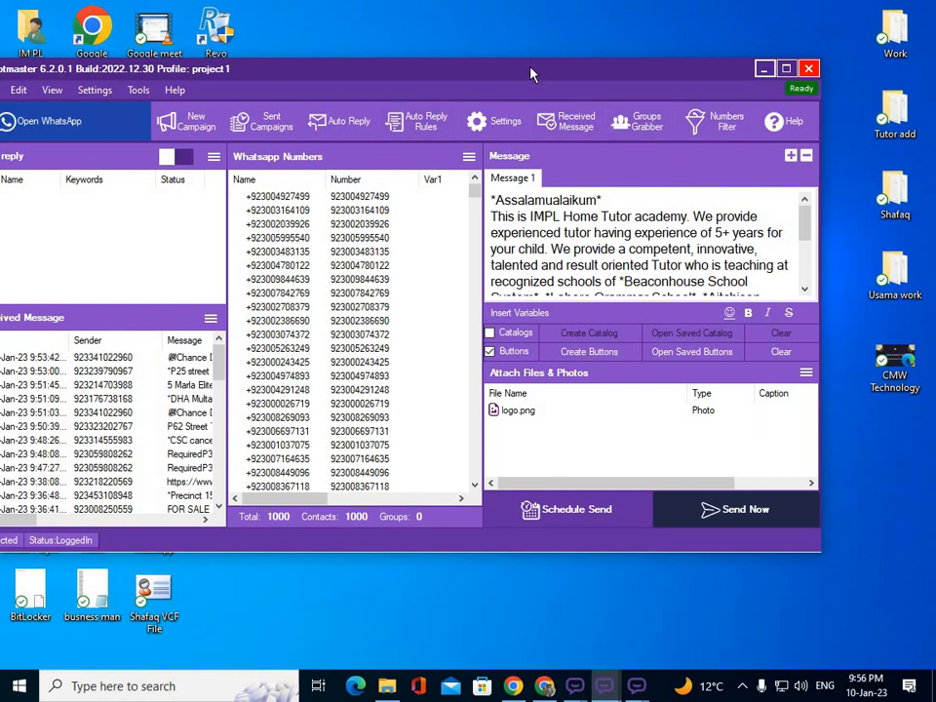
left_click_drag(488, 70, 505, 429)
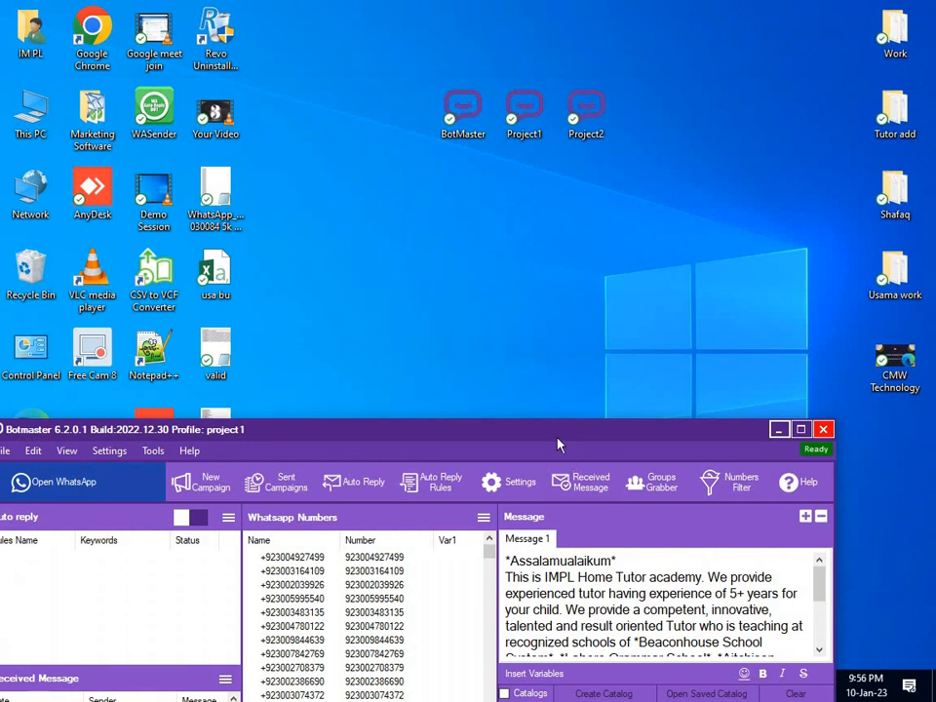
left_click_drag(563, 435, 627, 175)
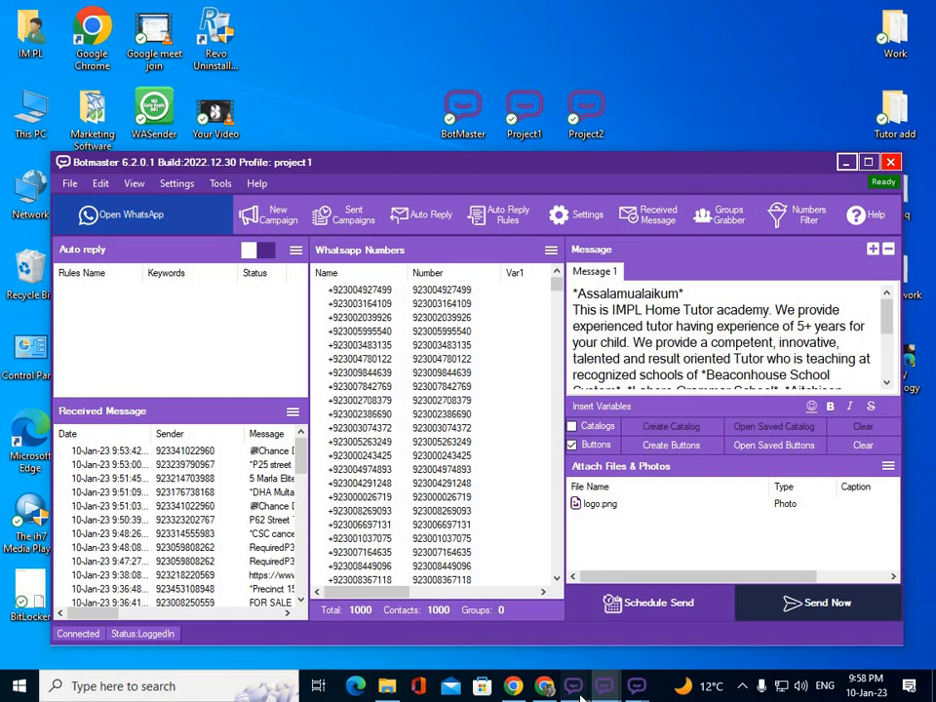
mouse_move(574, 685)
left_click(751, 589)
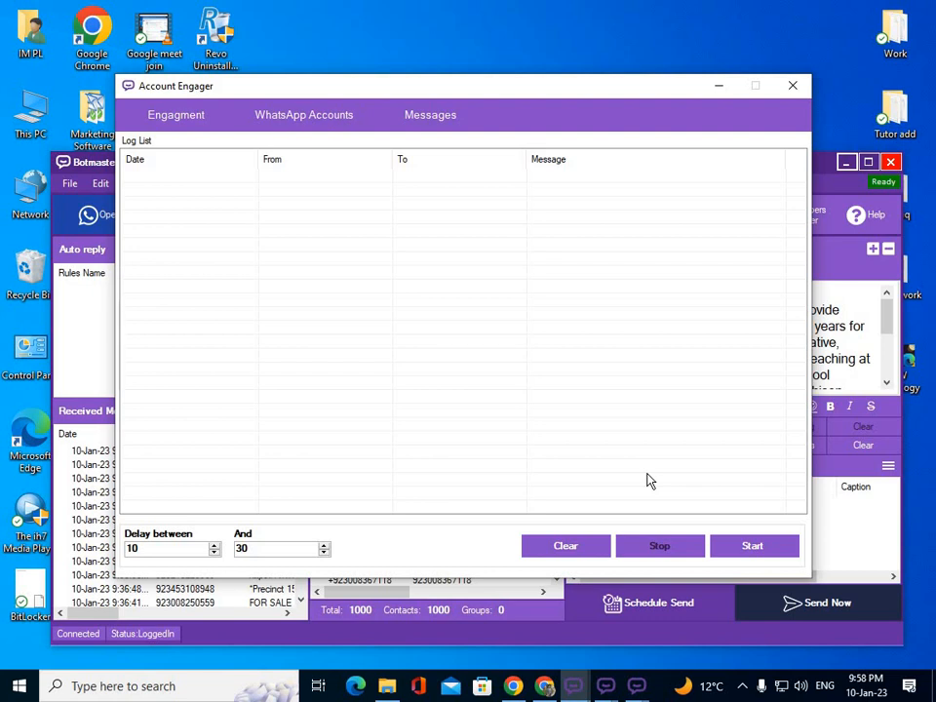
left_click(718, 85)
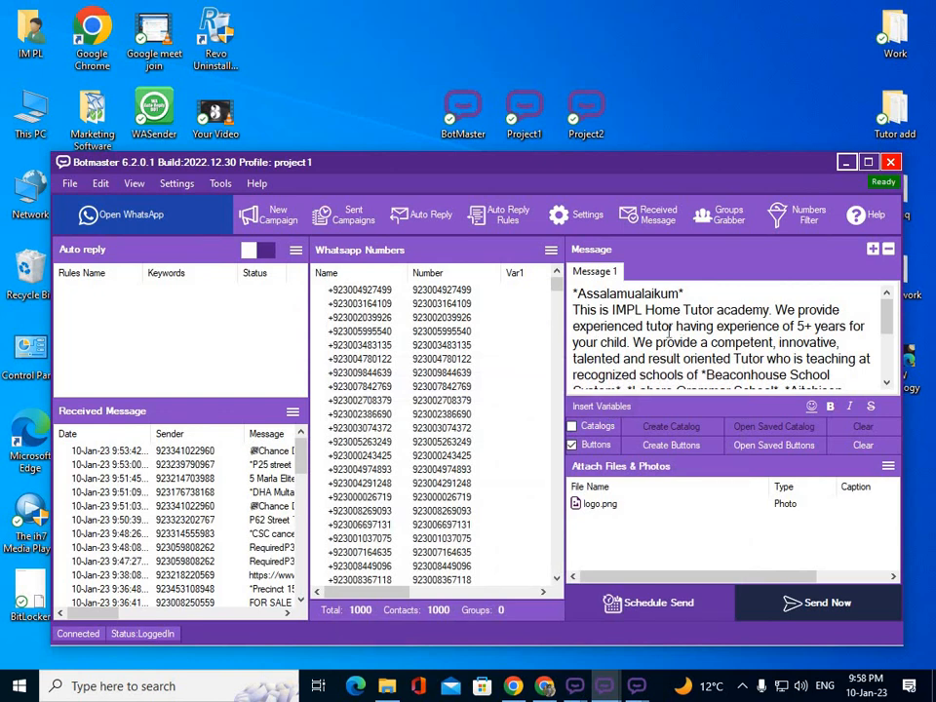